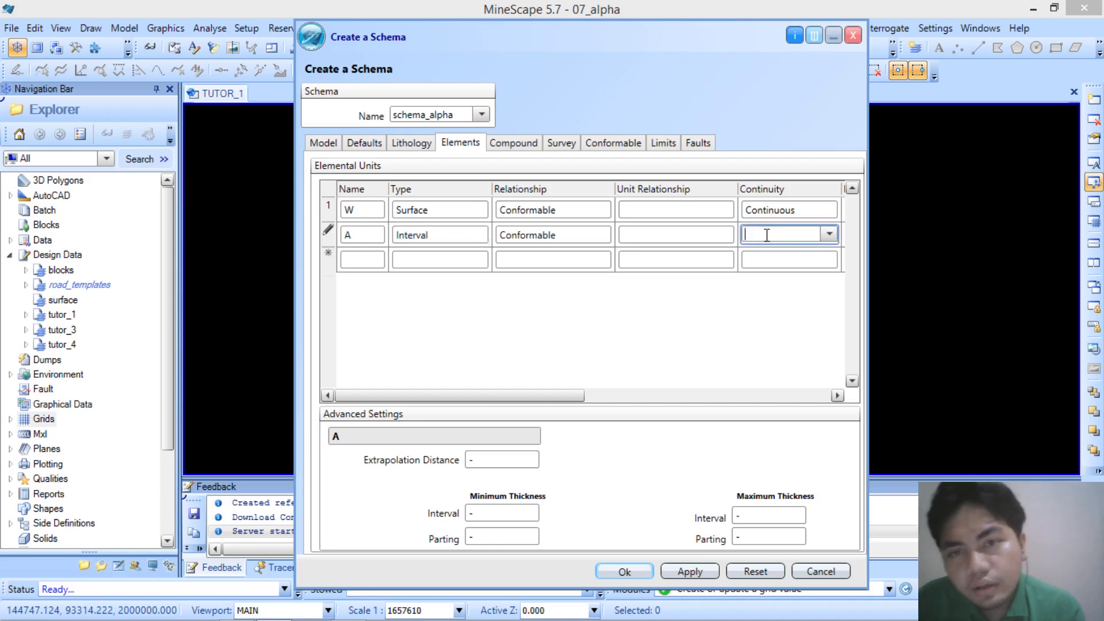
Step: Set elemental unit A's continuity to Pinch and add a conformable interval unit B with Pinch continuity
left_click(830, 232)
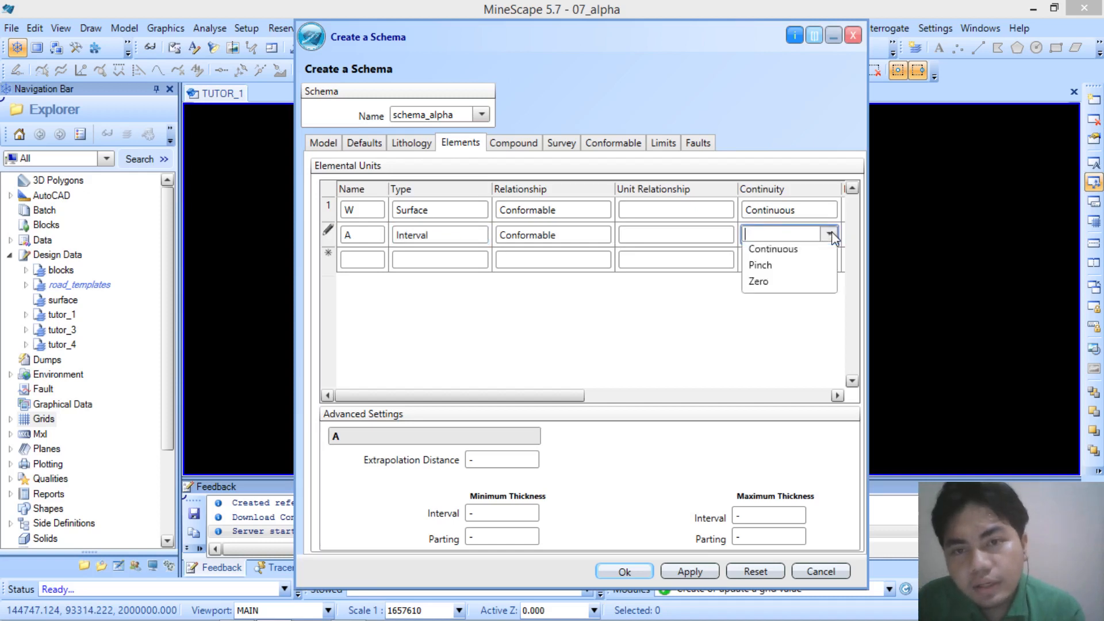
left_click(809, 272)
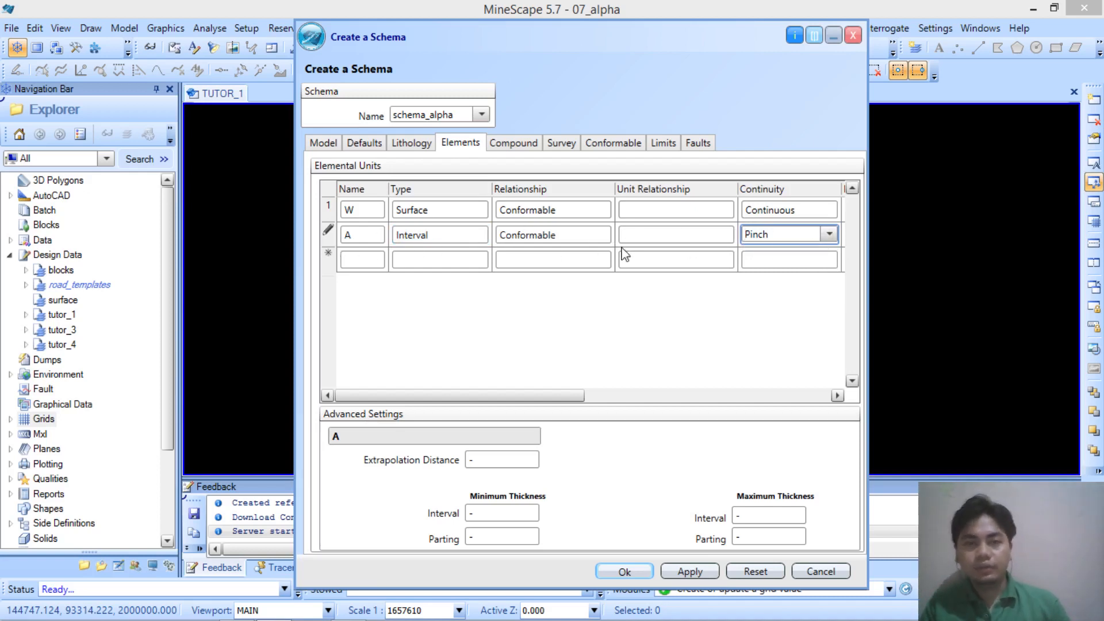
left_click(733, 253)
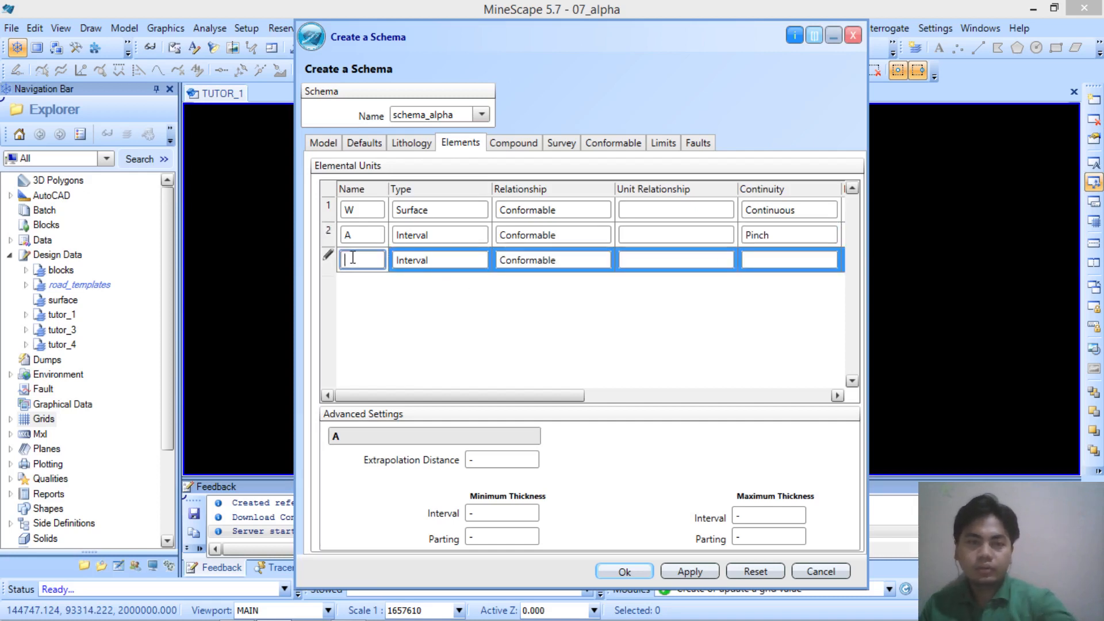
type("B")
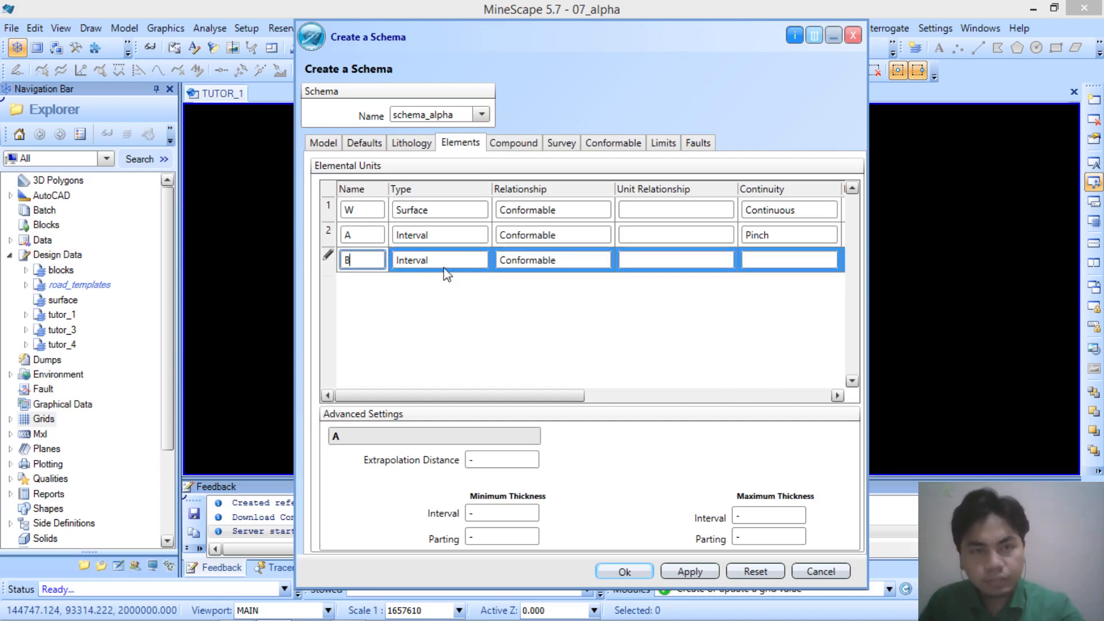
left_click(829, 259)
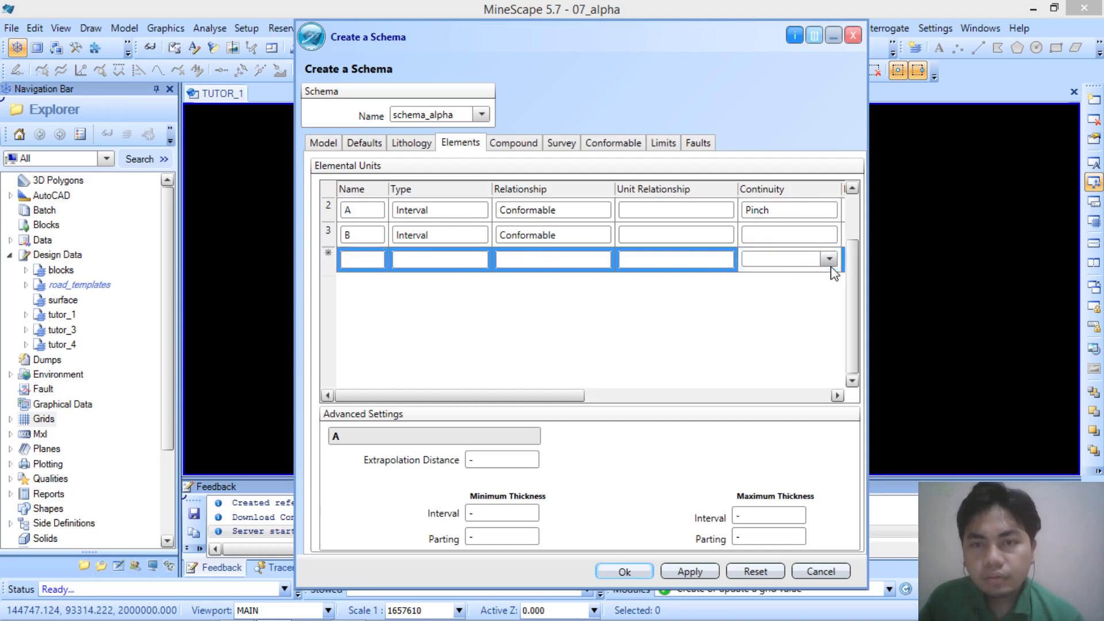
left_click(835, 237)
left_click(829, 234)
left_click(798, 282)
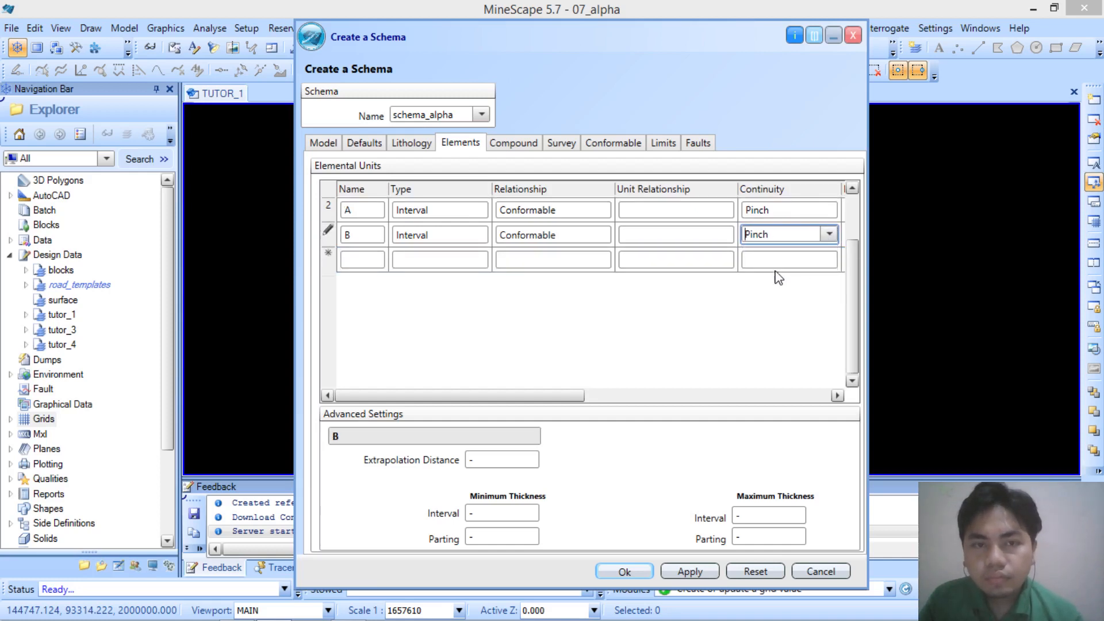
Step: Add a conformable interval unit C1 with Pinch continuity to the elemental units
key("Tab")
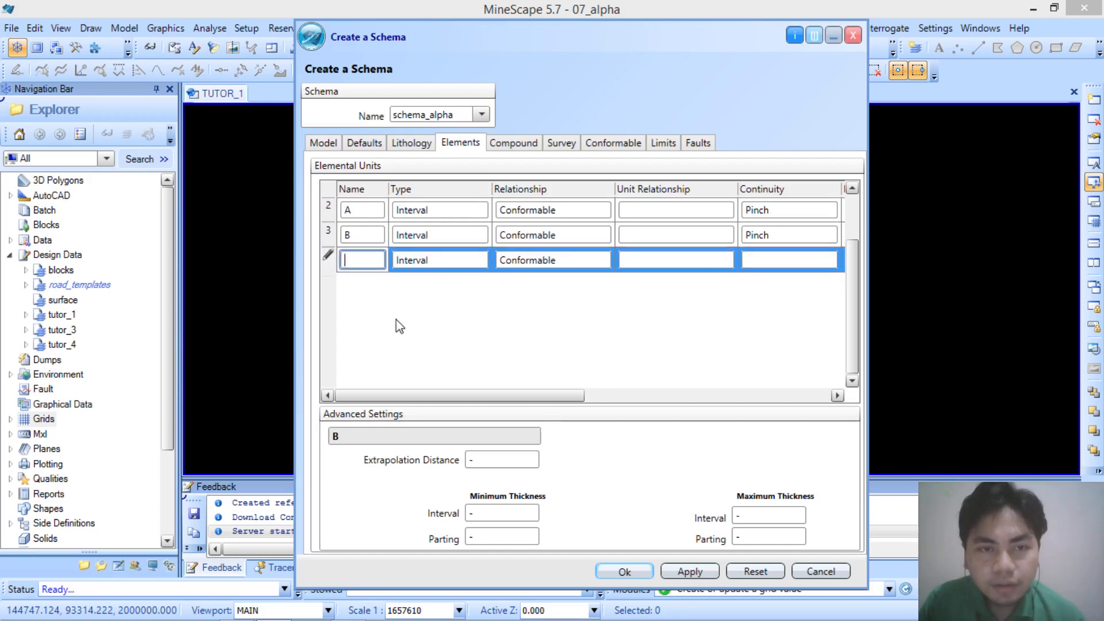
type("C")
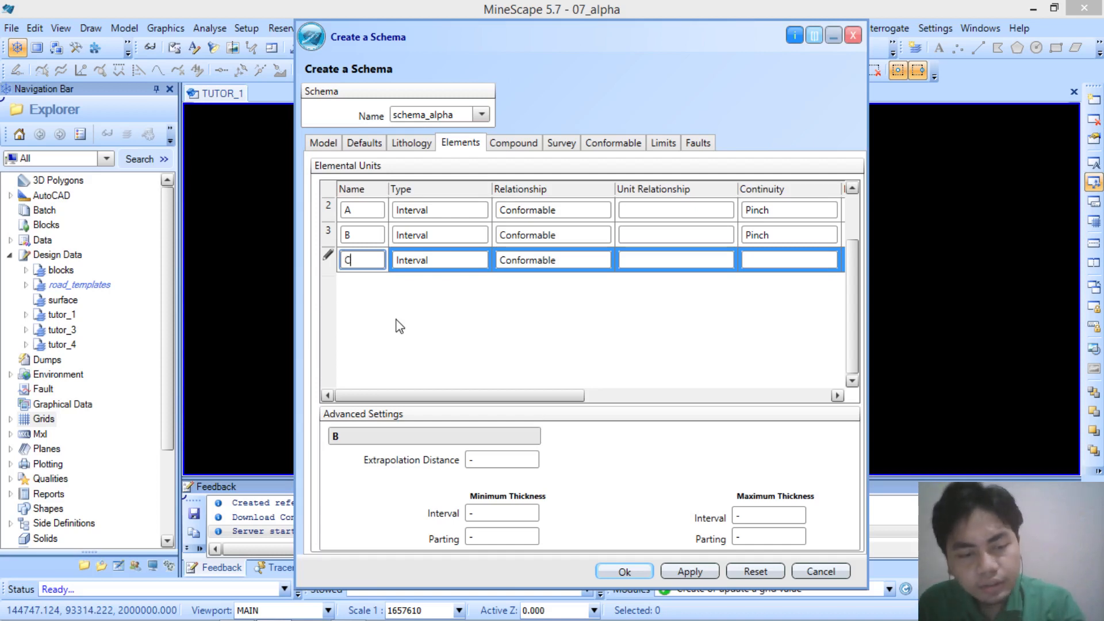
type("1")
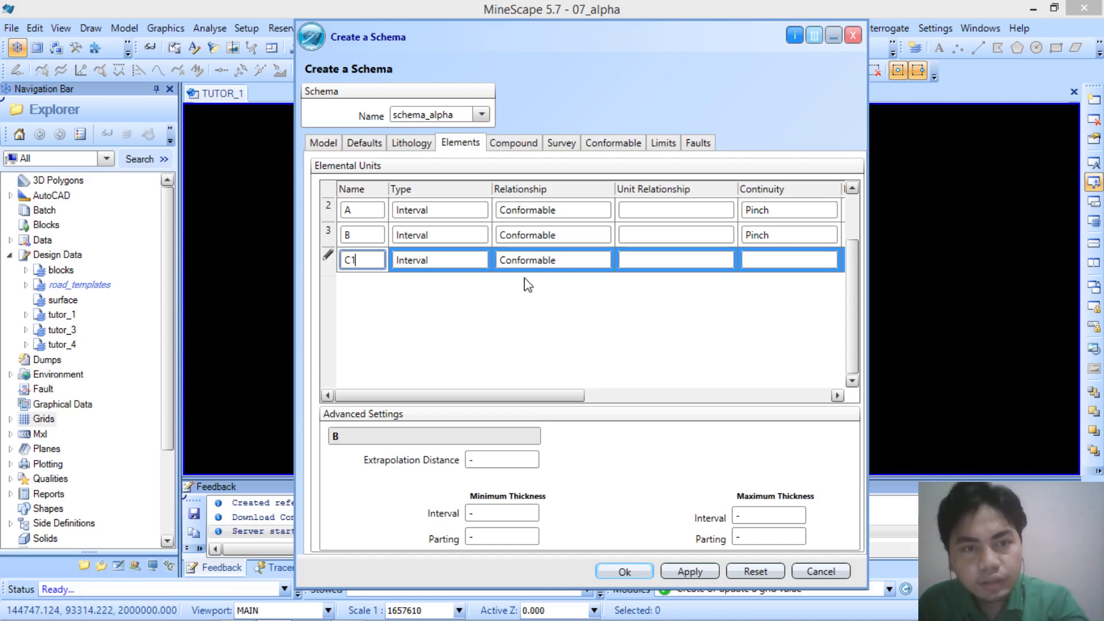
left_click(779, 260)
left_click(828, 259)
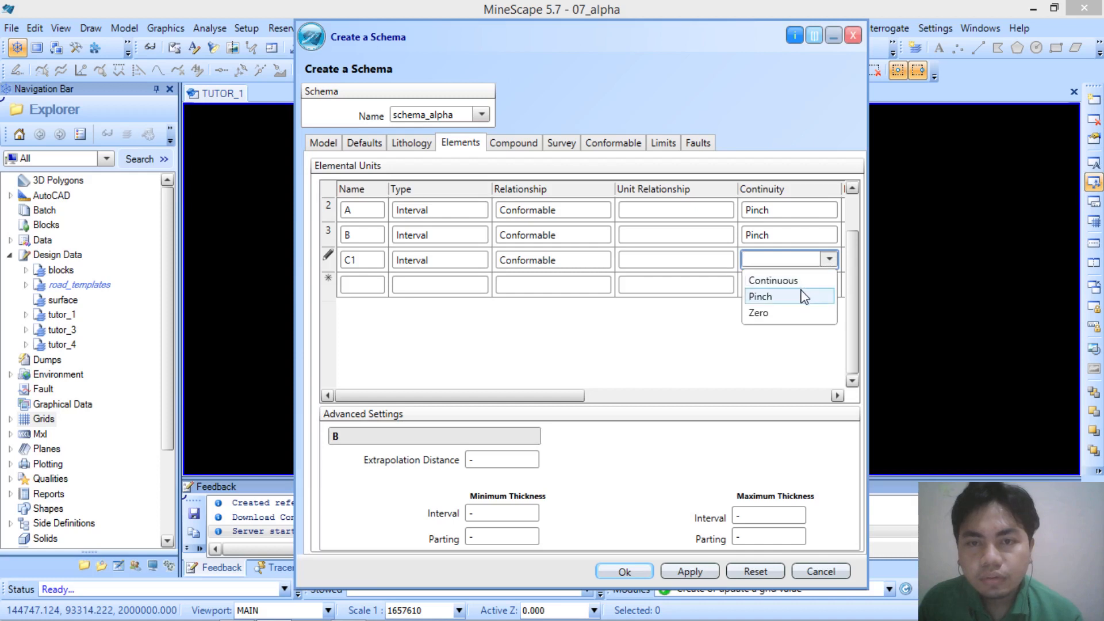
left_click(803, 296)
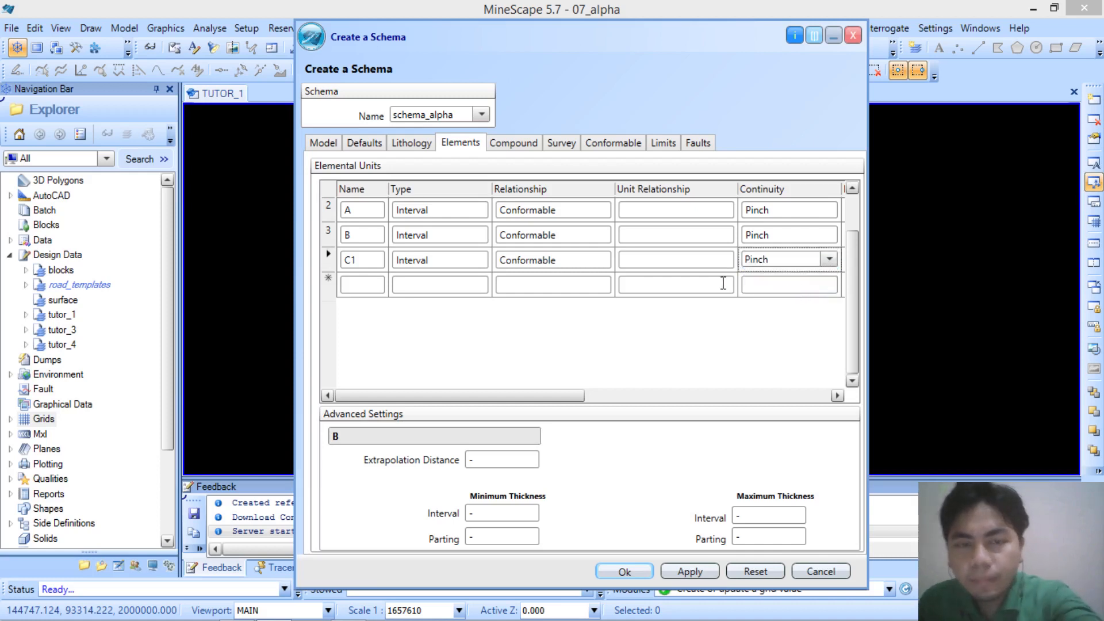
Step: Add a conformable interval unit C2 with Pinch continuity below C1 in the elemental units
left_click(384, 292)
type("C2")
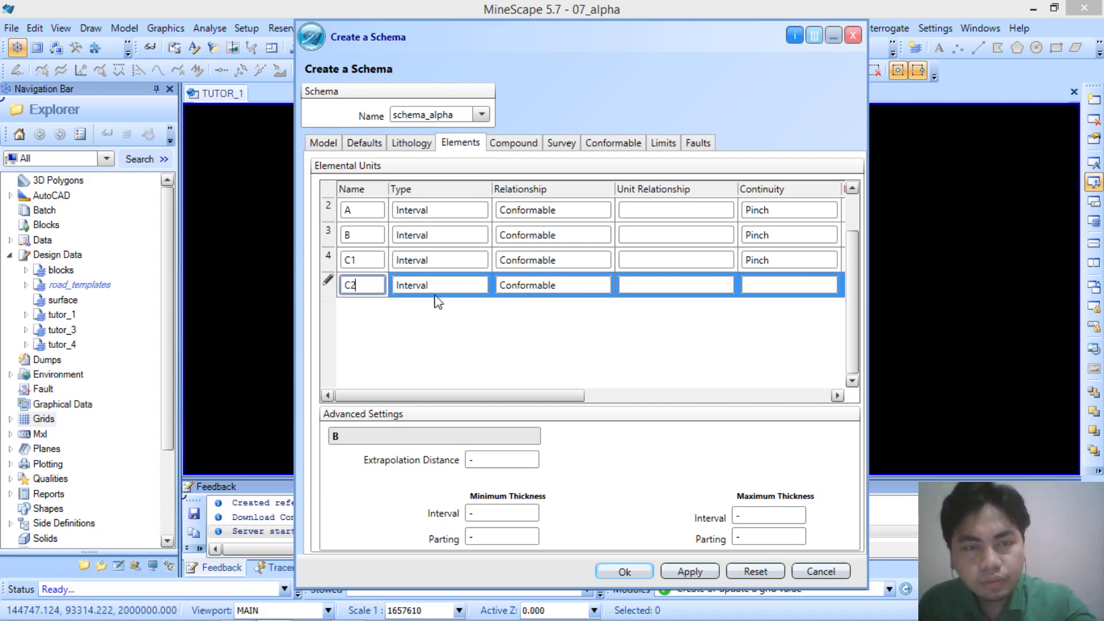
left_click(806, 288)
left_click(828, 284)
left_click(798, 319)
left_click_drag(851, 290, 856, 242)
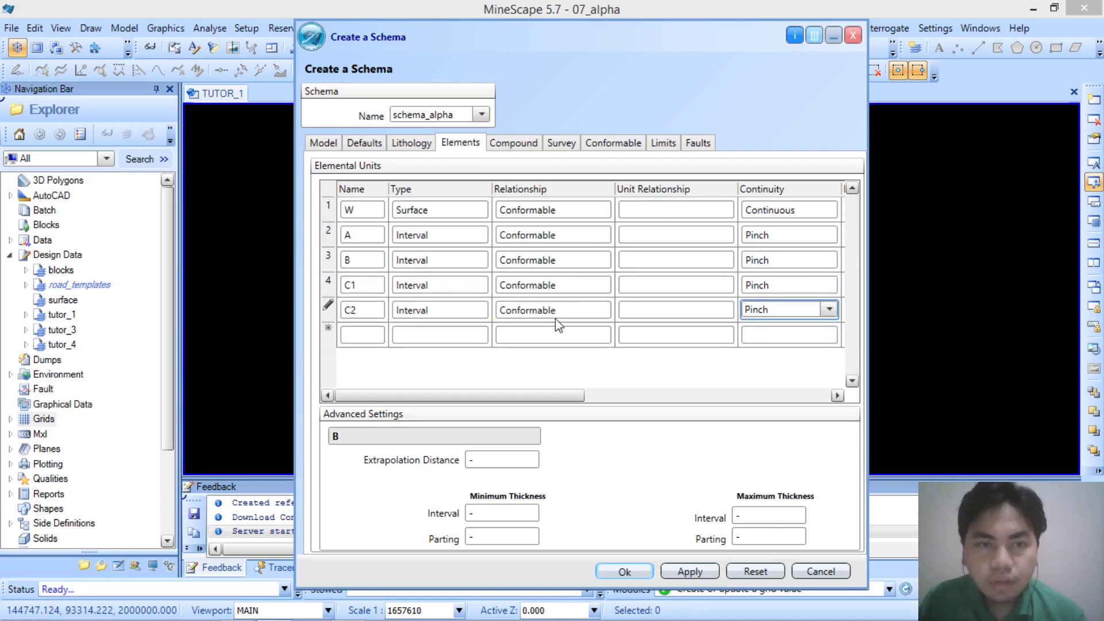
left_click_drag(504, 397, 464, 370)
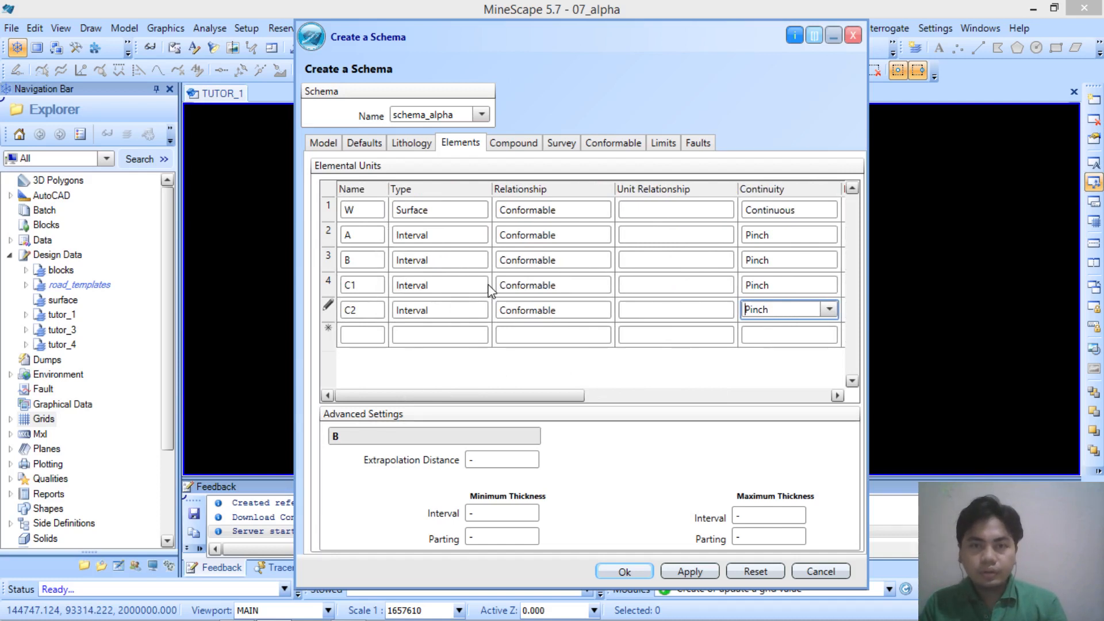
Step: Add a compound interval named C with C1 as the upper unit and C2 as the lower unit
left_click(520, 144)
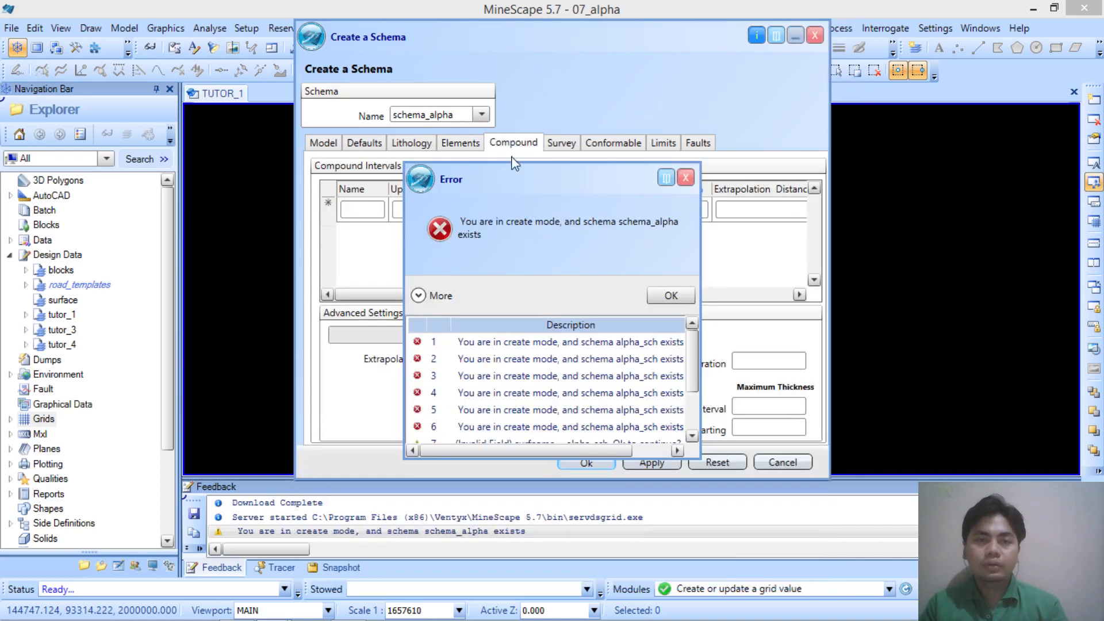
left_click(668, 297)
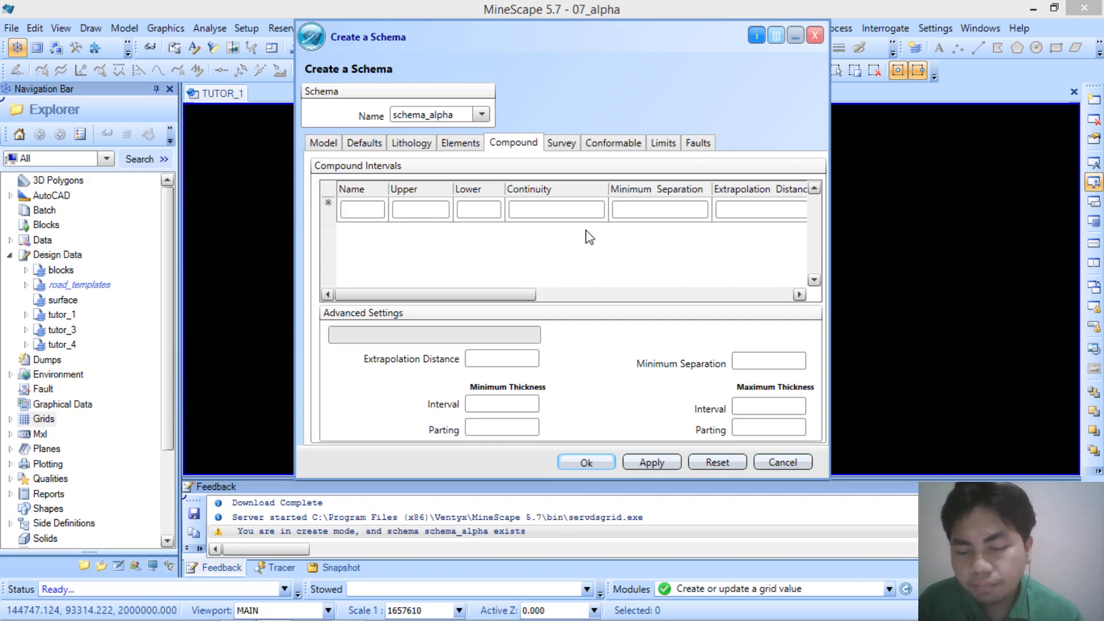
left_click(361, 211)
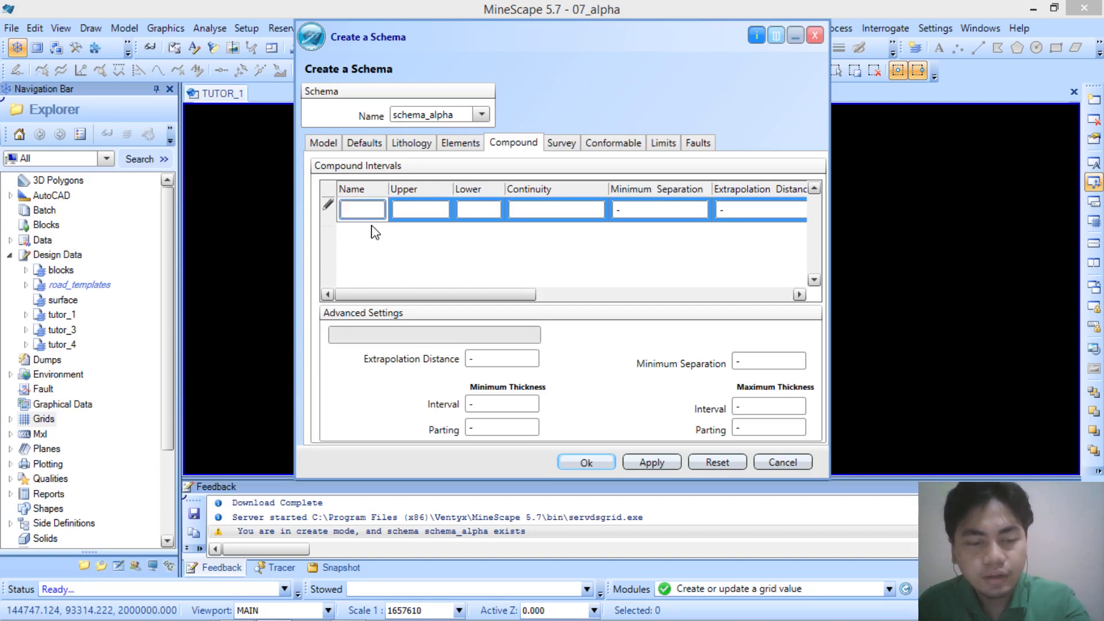
left_click(423, 210)
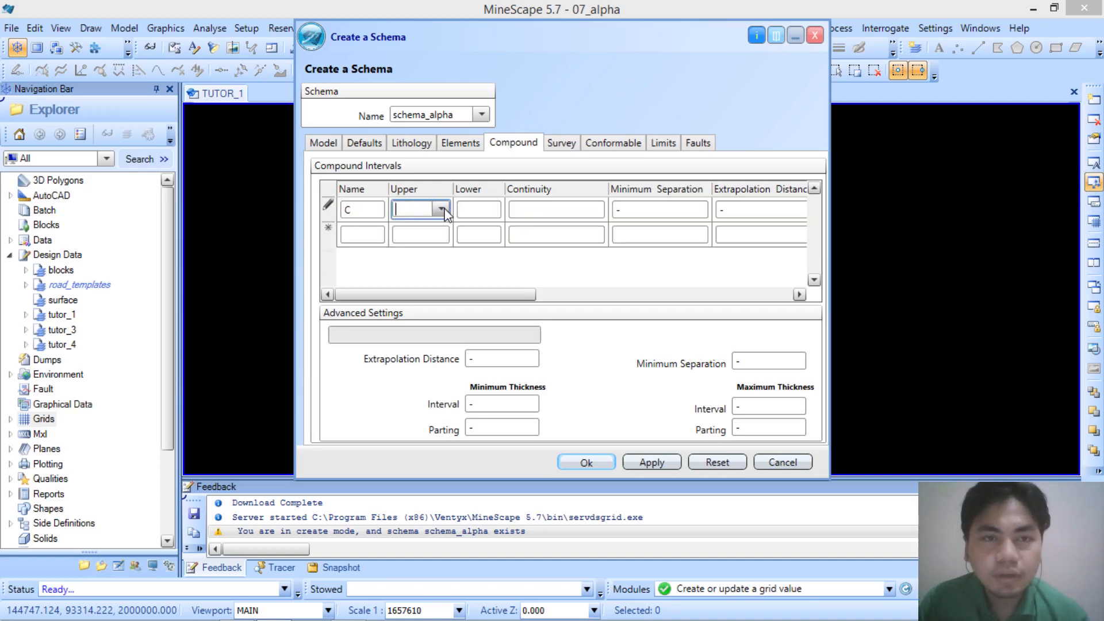
left_click(442, 209)
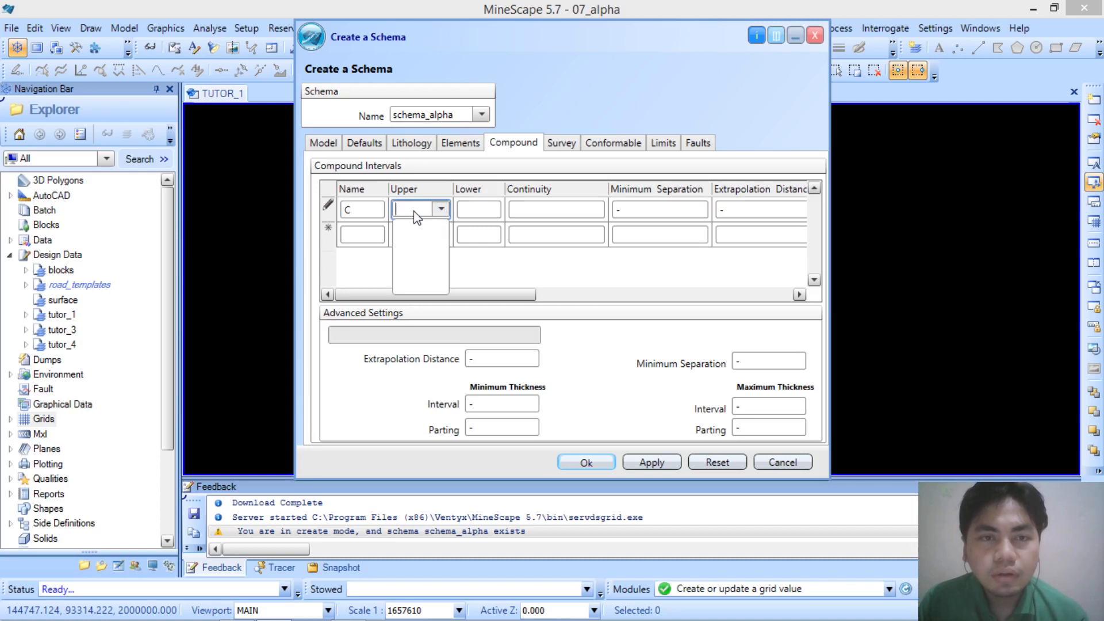
left_click(440, 209)
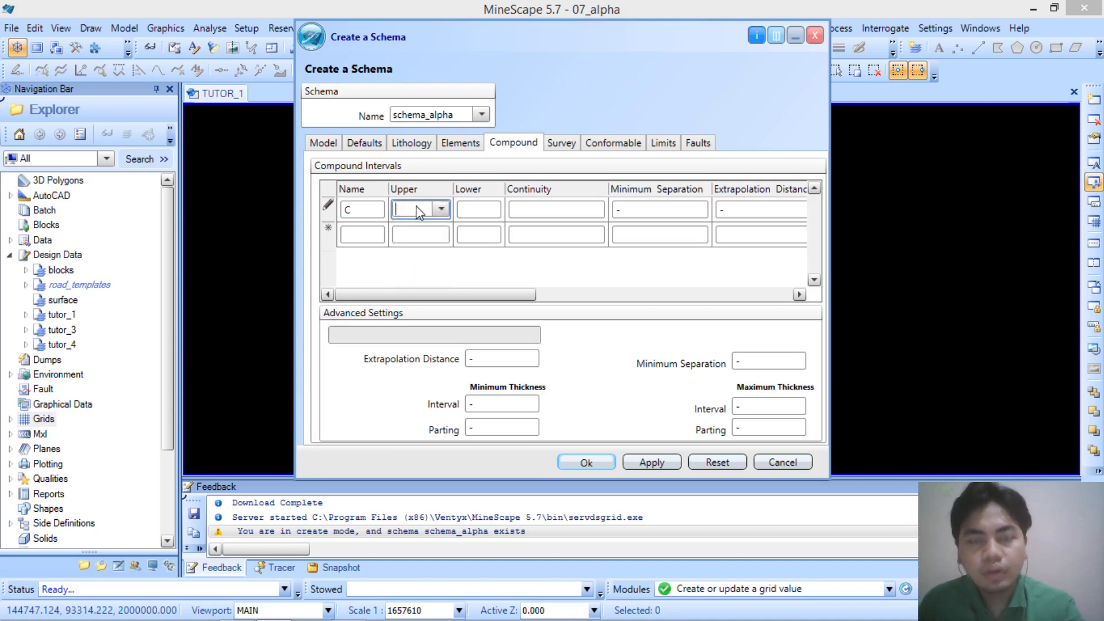
type("C")
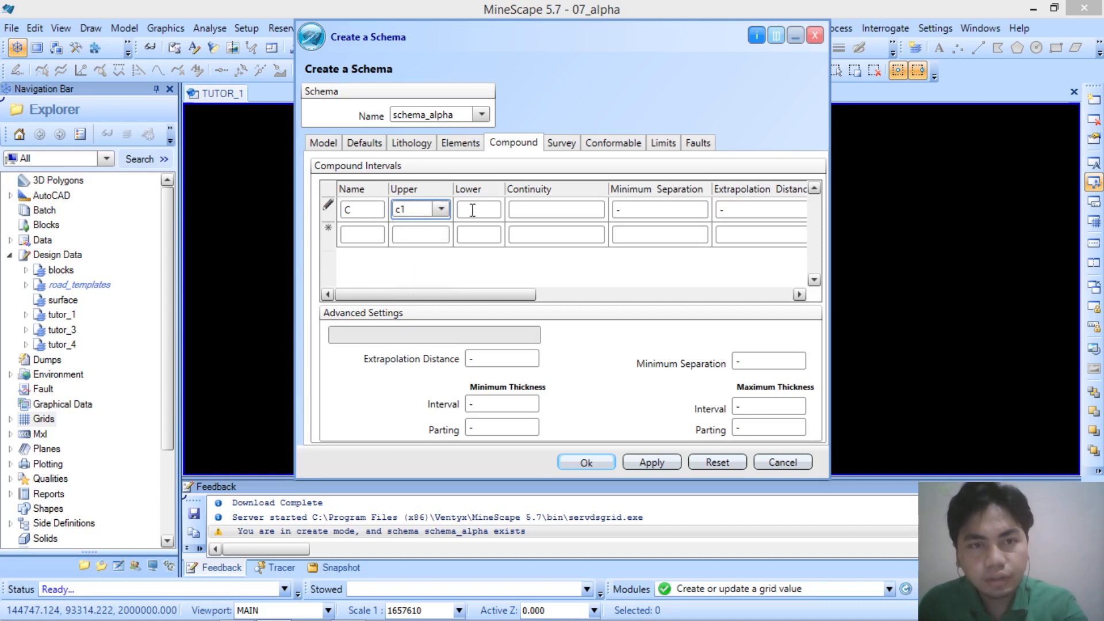
key("BackSpace")
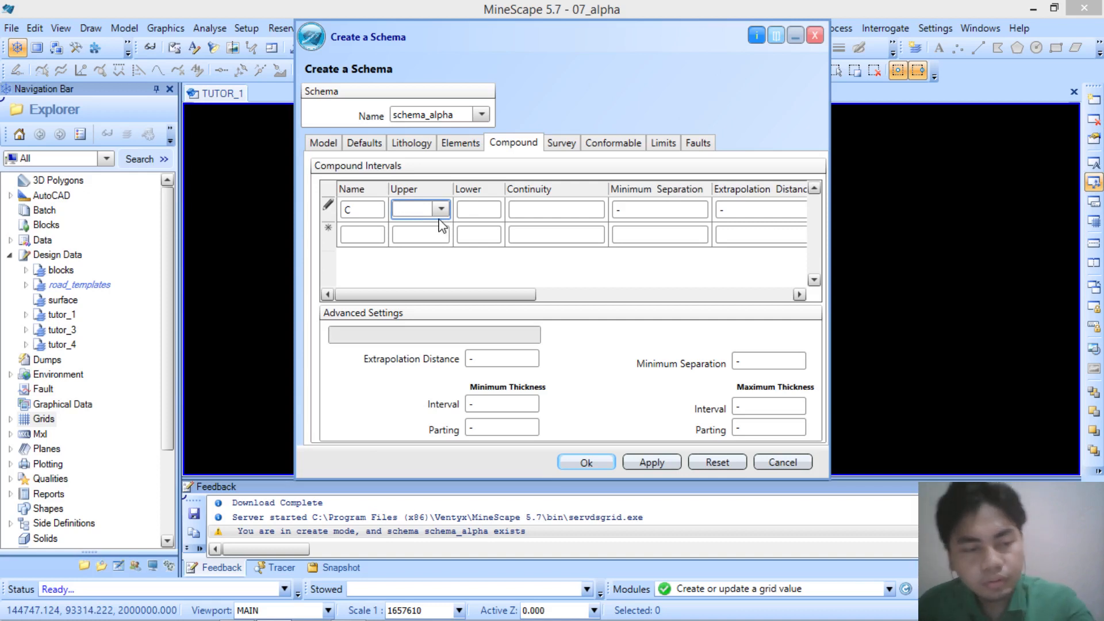
left_click(441, 209)
left_click(441, 209)
left_click(472, 208)
type("C2")
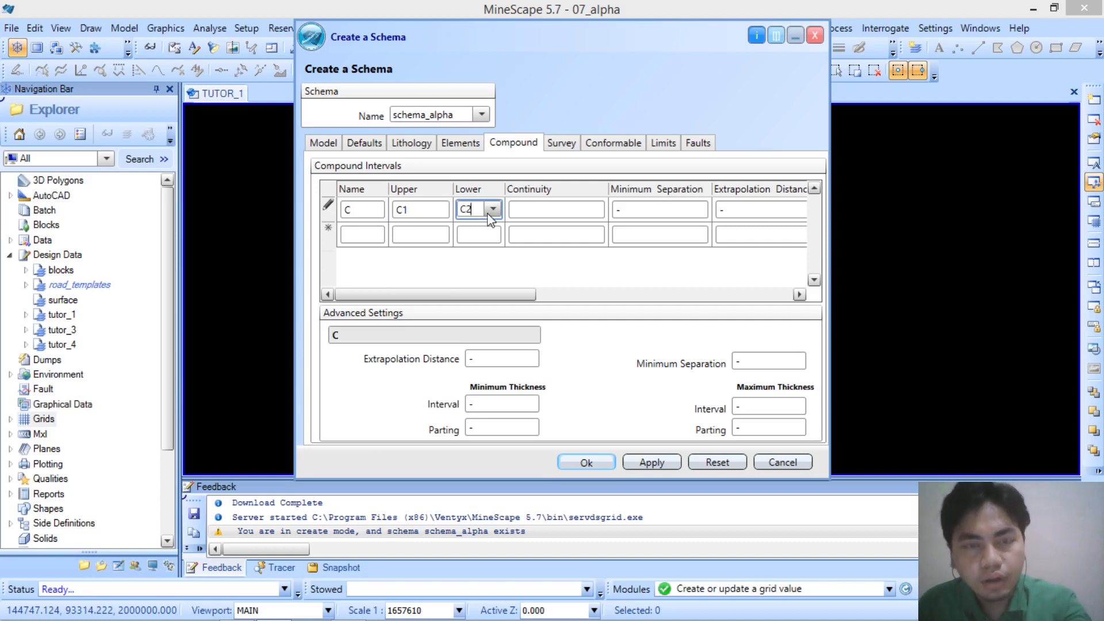
Step: Set the continuity of compound interval C to Pinch and keep C1 as its upper unit
left_click(527, 210)
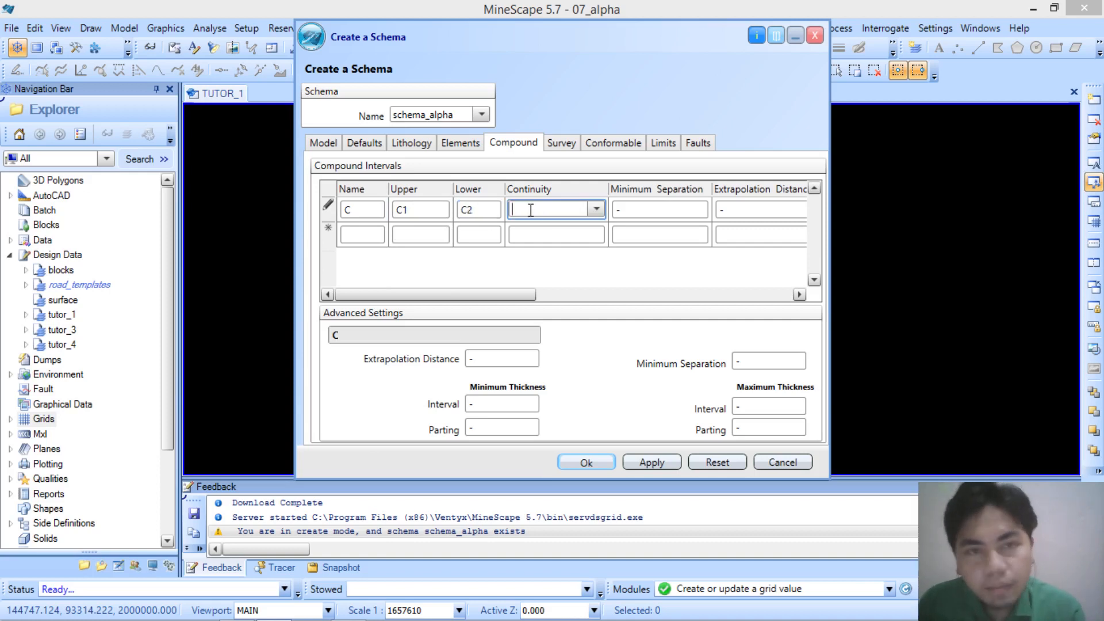
left_click(595, 211)
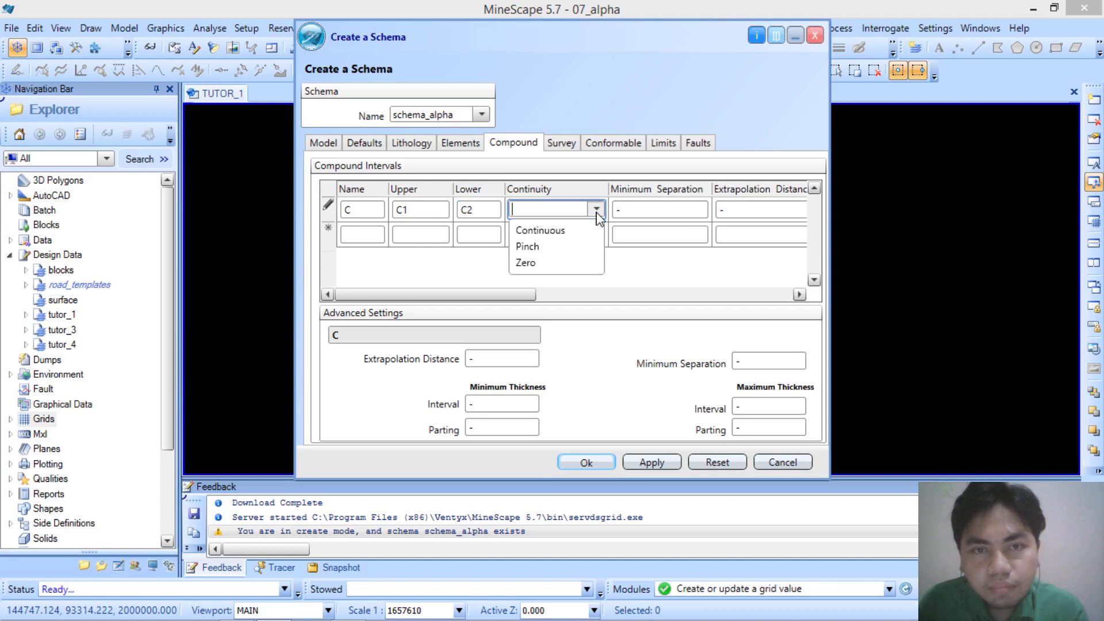
left_click(555, 254)
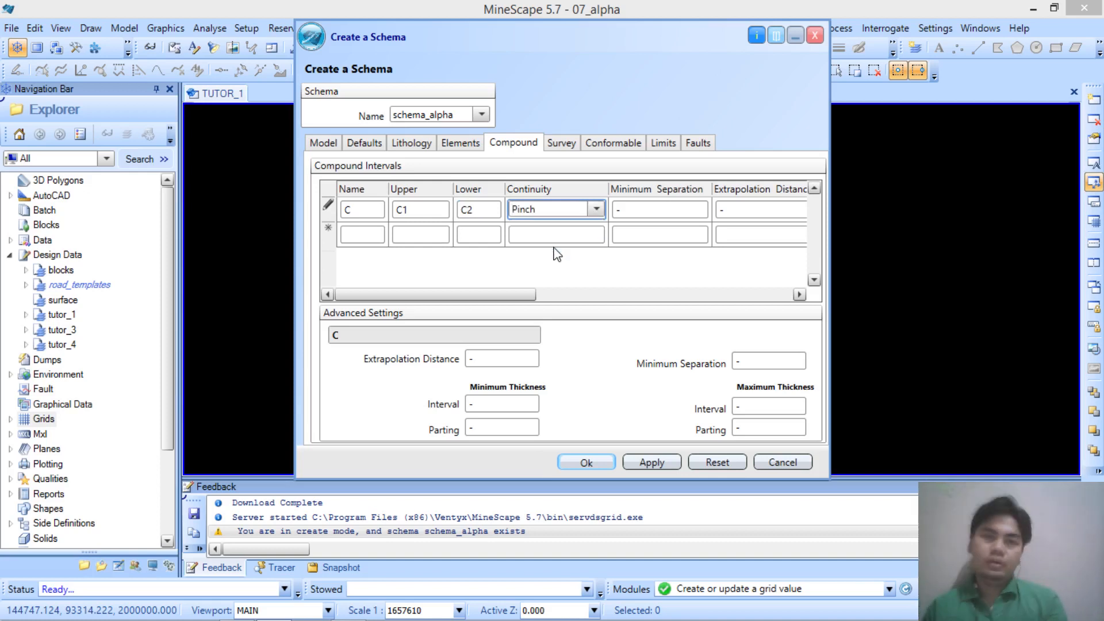
left_click(420, 210)
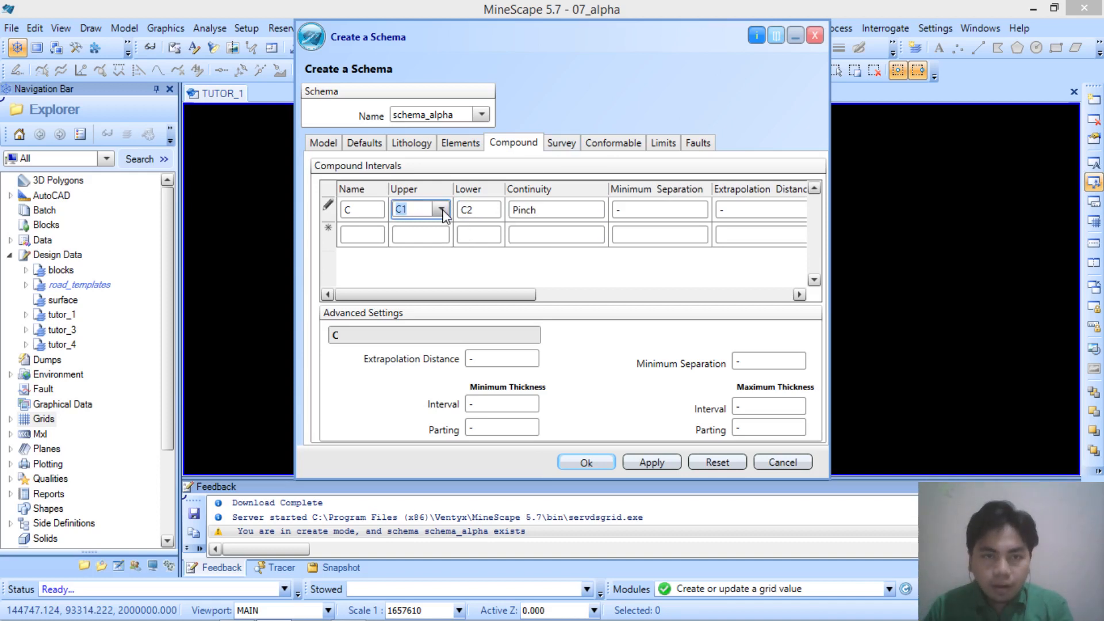
left_click(442, 209)
left_click(440, 211)
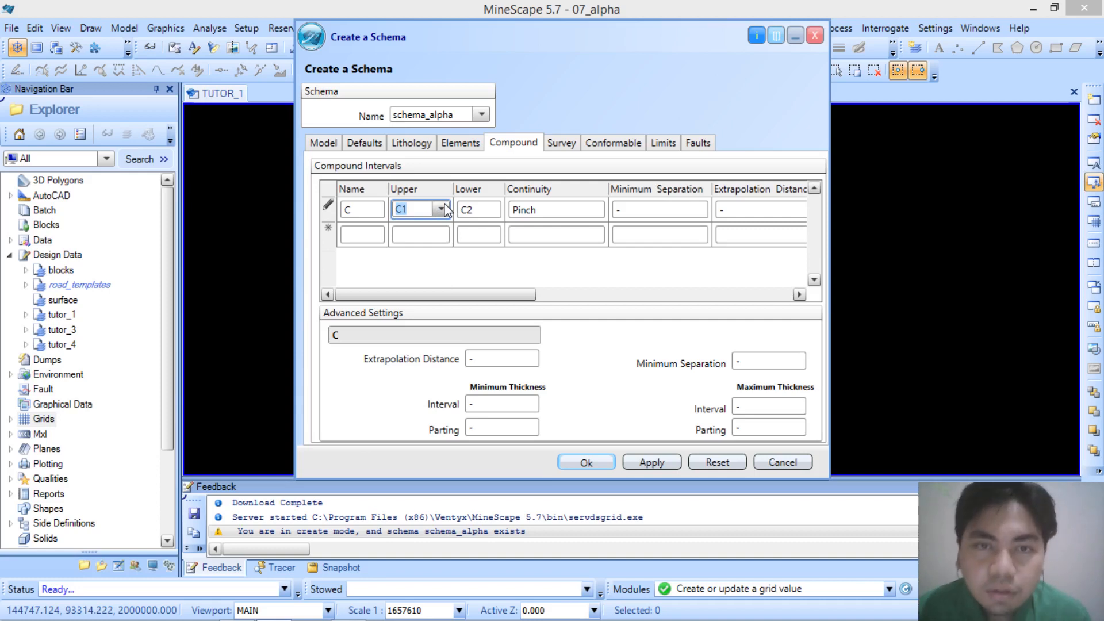
Step: Leave the survey data empty and add a conformable sequence named WEAT with GRID_25 as its trend surface
left_click(561, 143)
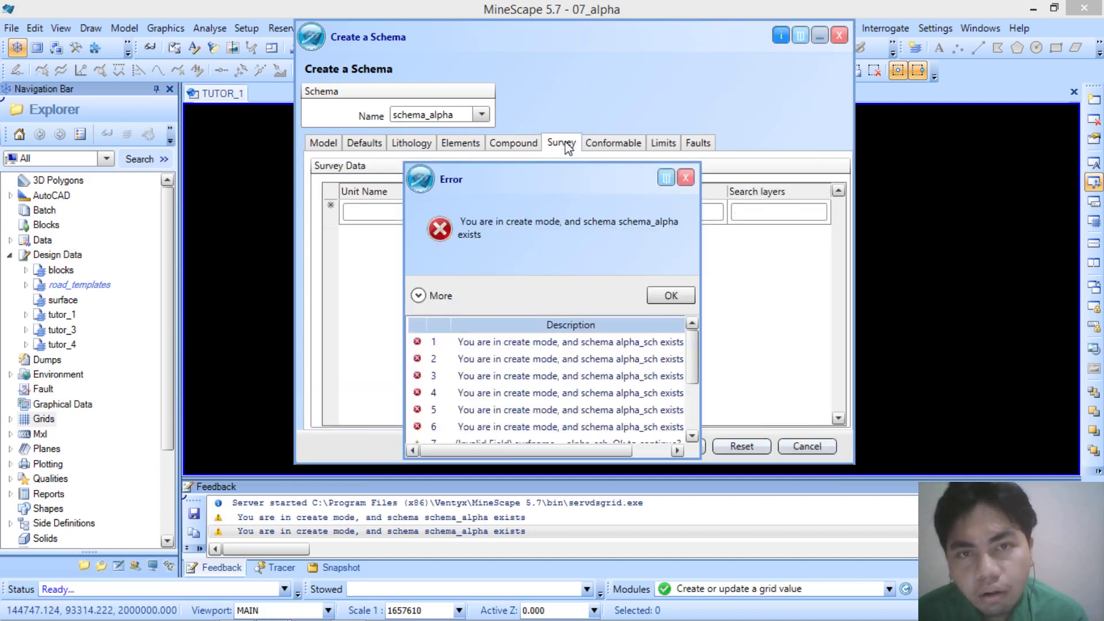
left_click(654, 296)
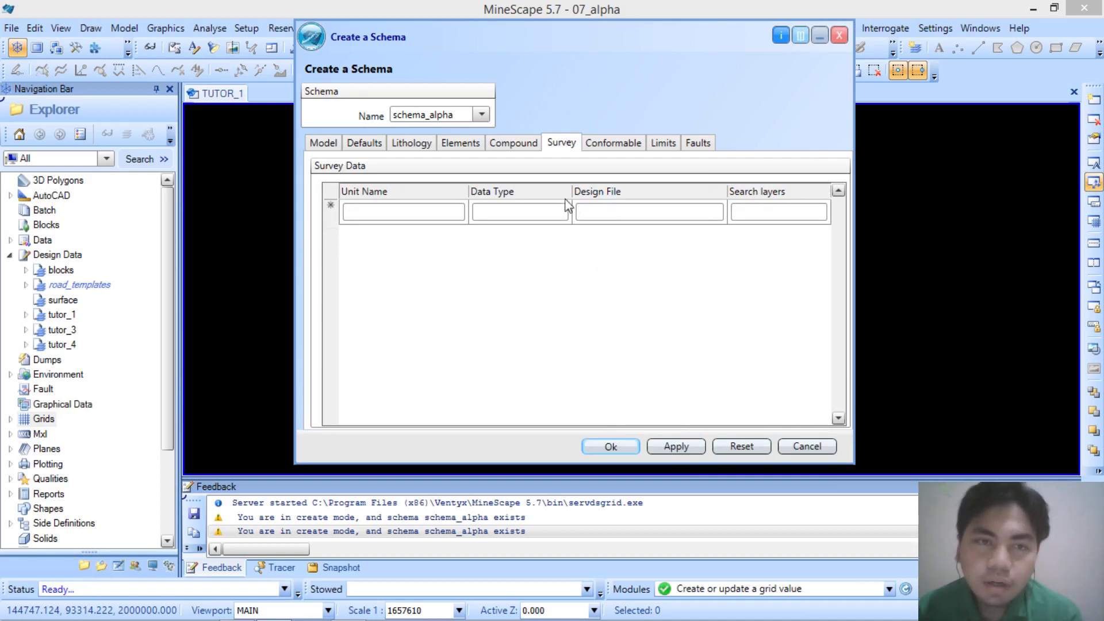
left_click(630, 147)
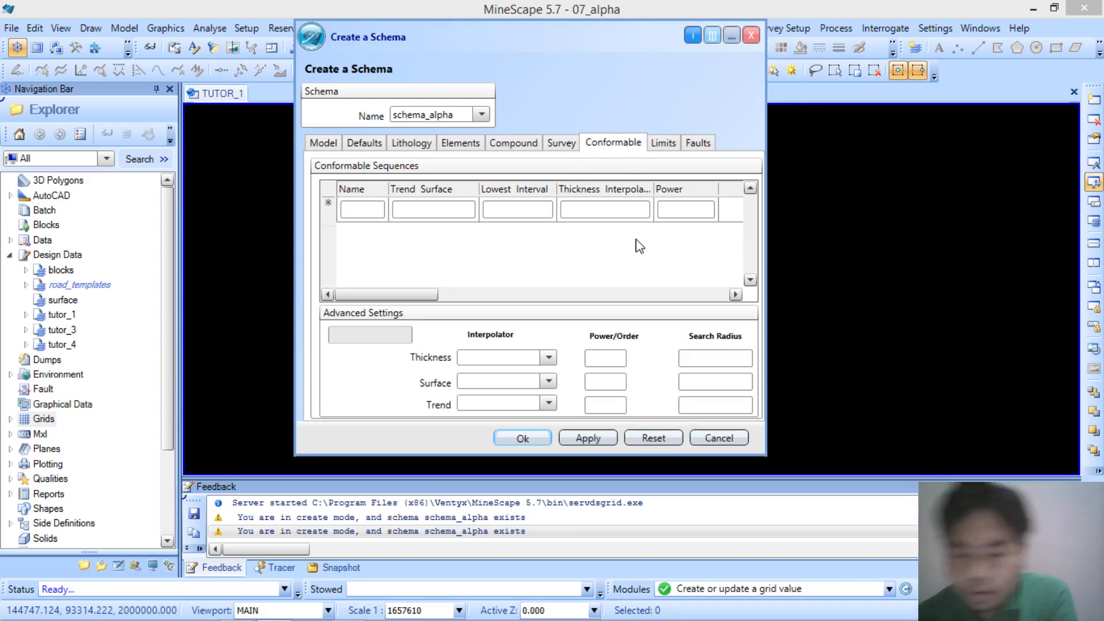
left_click(363, 208)
type("WEAT")
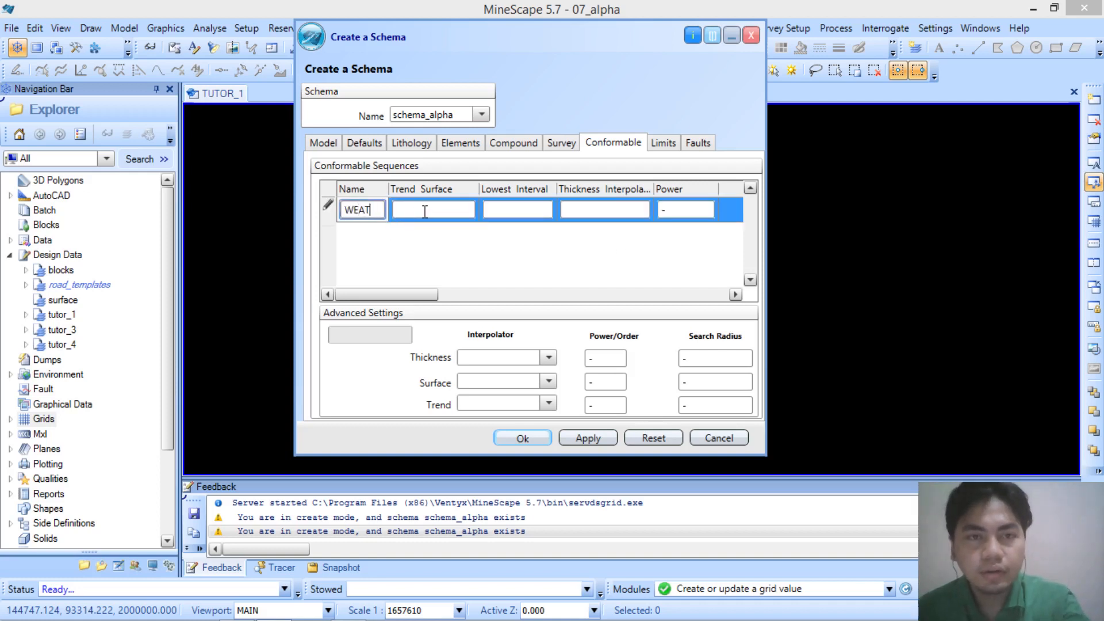
left_click(471, 211)
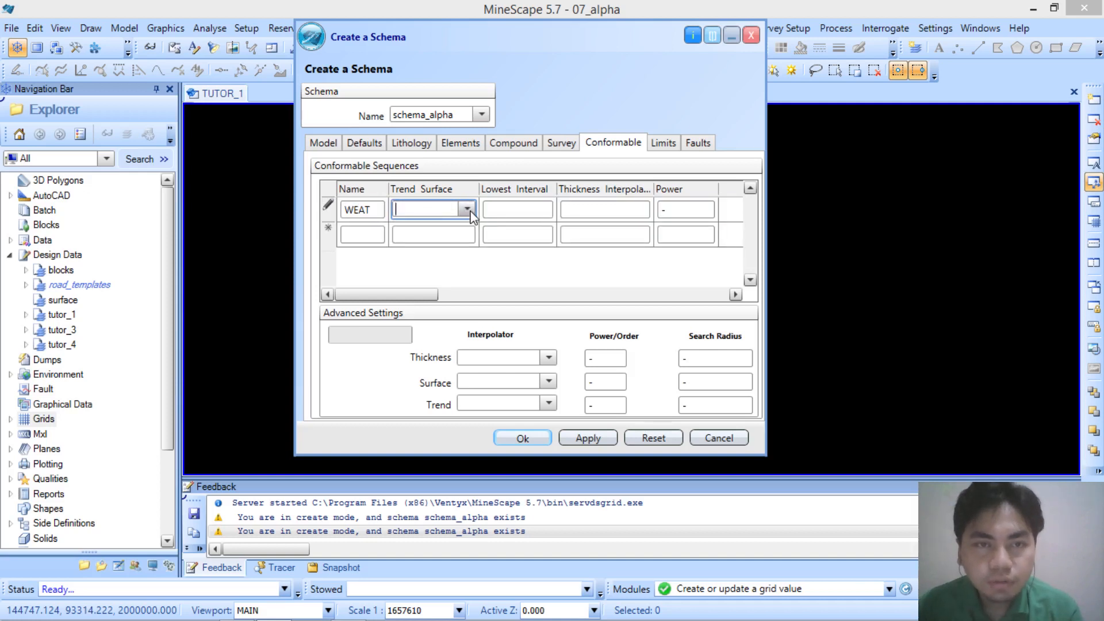
left_click(467, 210)
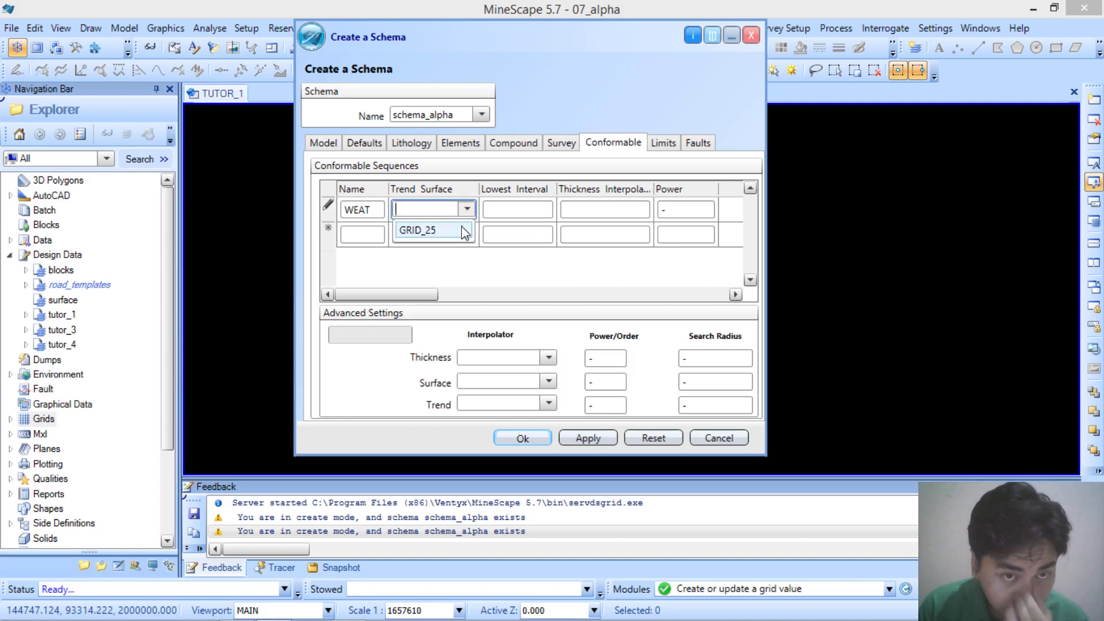
left_click(464, 230)
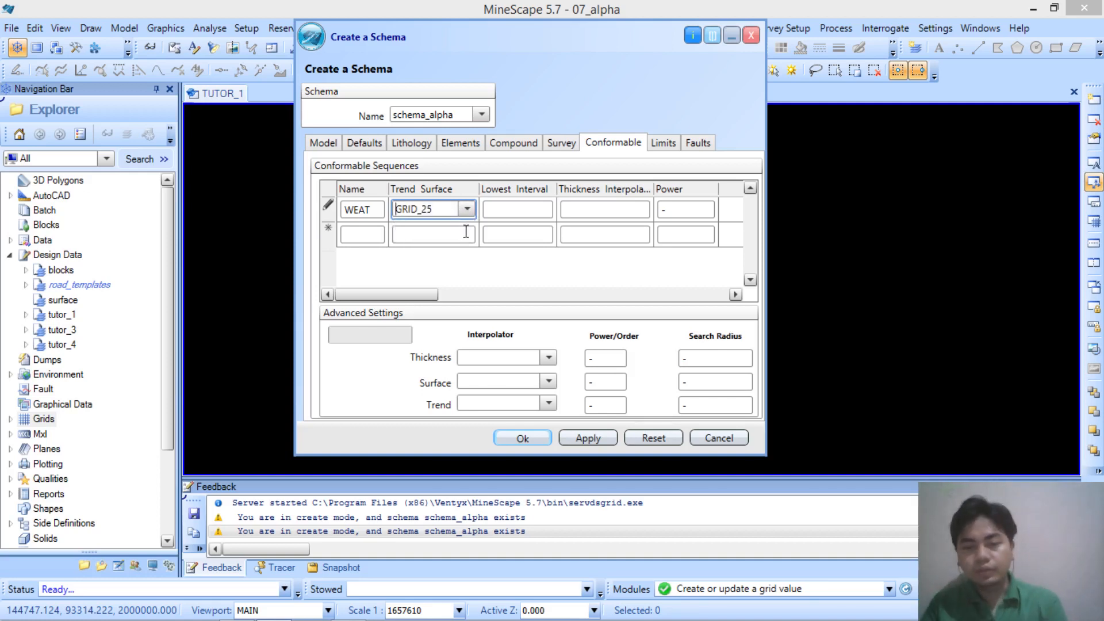
Step: Set W as the lowest interval of the WEAT conformable sequence
left_click(519, 210)
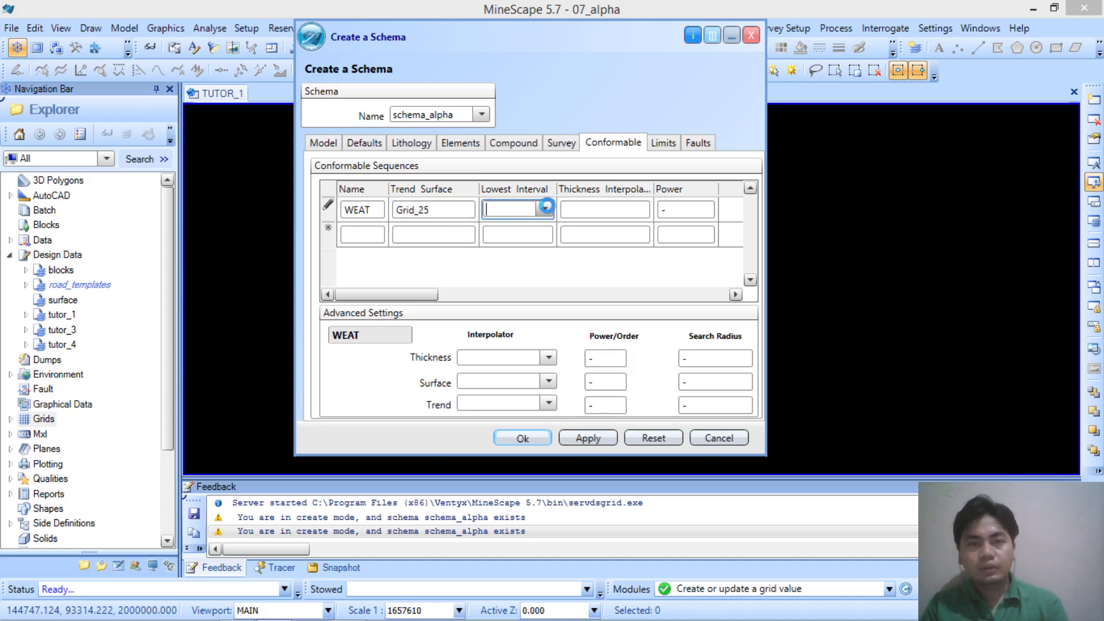
left_click(544, 209)
type("W")
left_click(521, 208)
Step: Add a second conformable sequence named COAL with C2_FLOOR as its trend surface
left_click(370, 234)
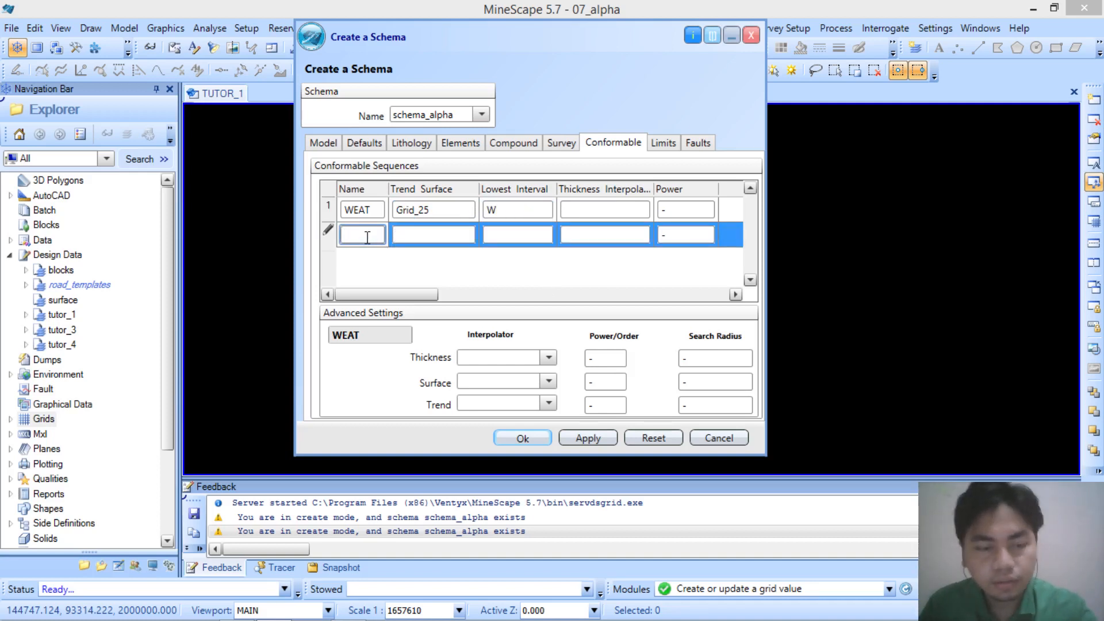
type("COAL")
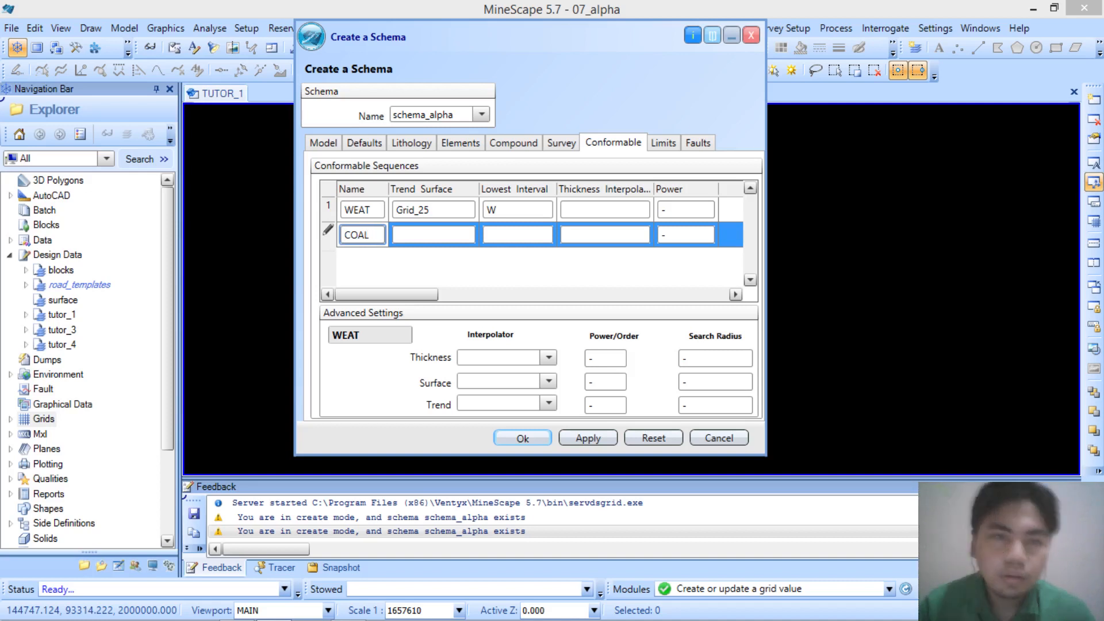
left_click(439, 235)
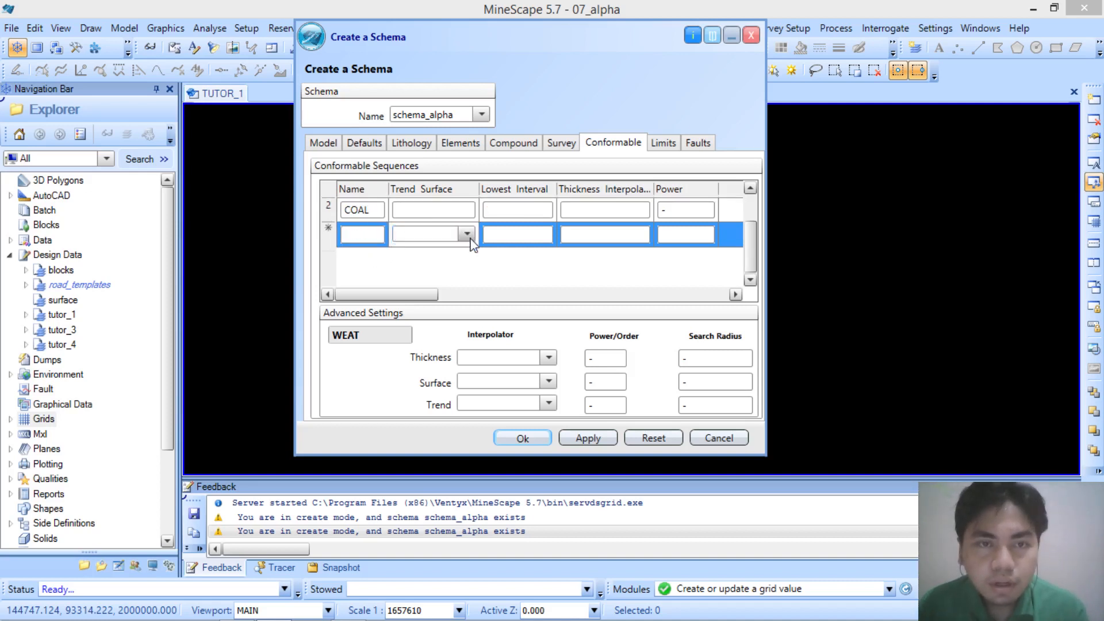
left_click(461, 233)
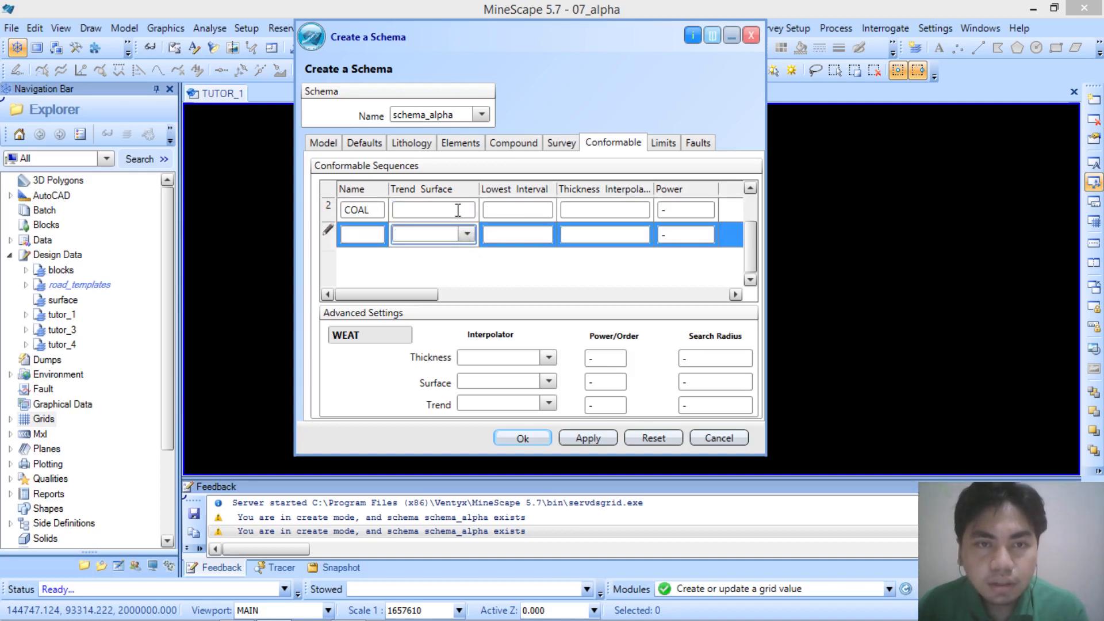
left_click(458, 210)
left_click(467, 210)
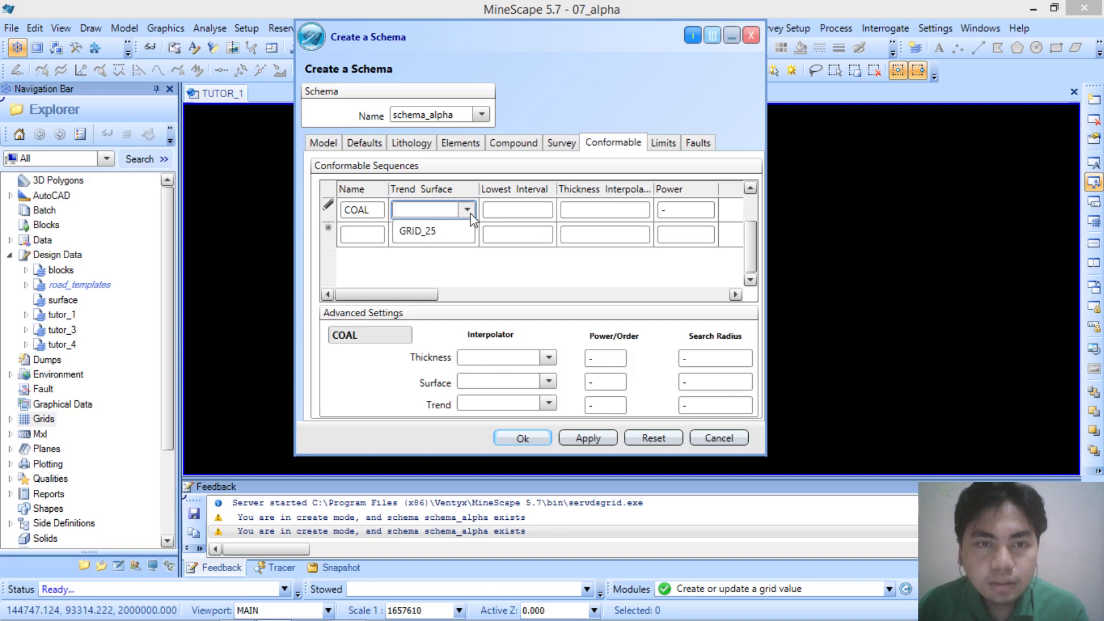
left_click(441, 216)
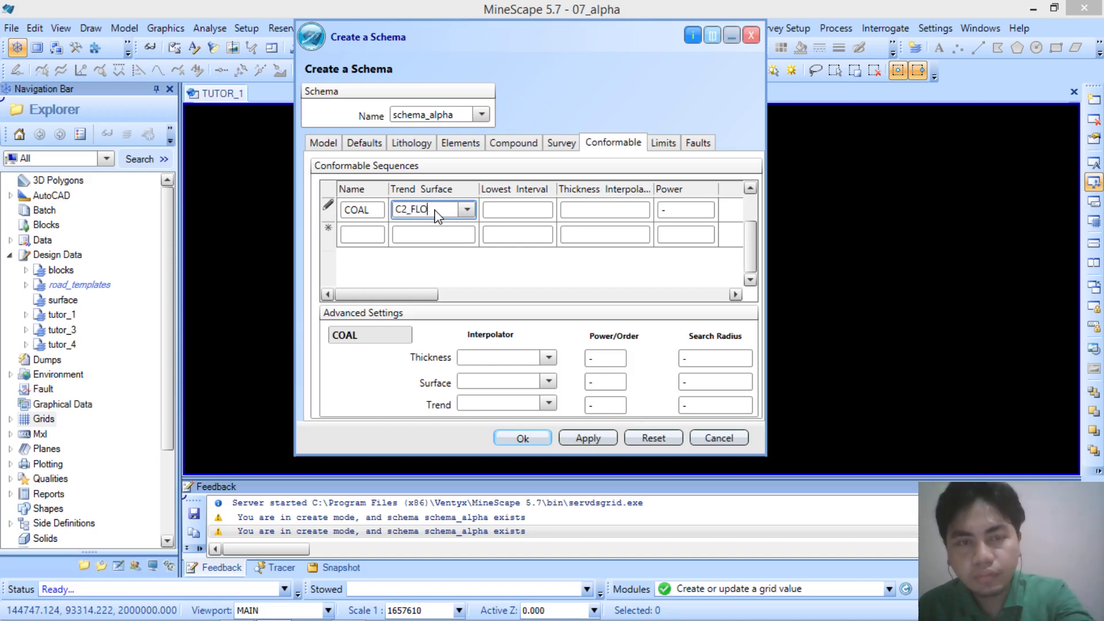
type("OR")
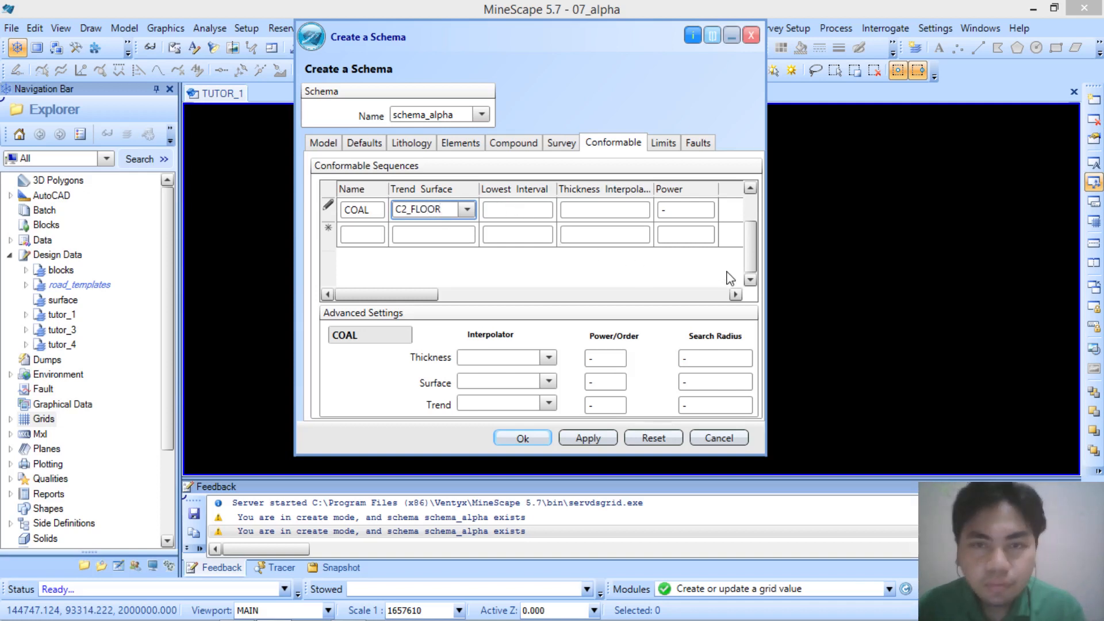
scroll(753, 230, "up", 1)
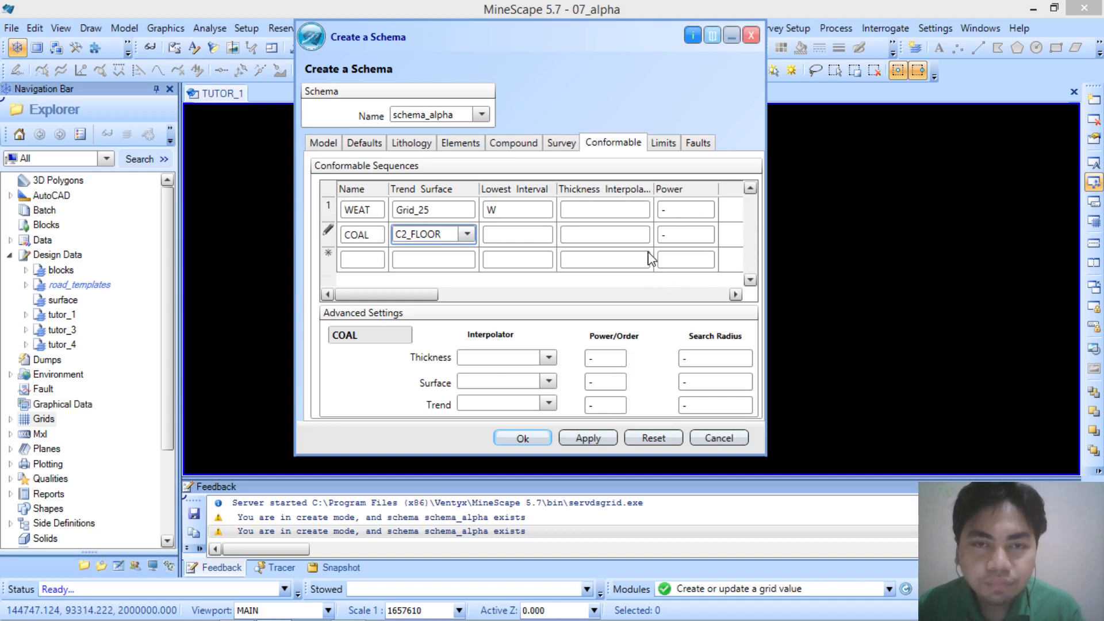
Step: Set C2 as the lowest interval of the COAL conformable sequence and commit the row
left_click(513, 238)
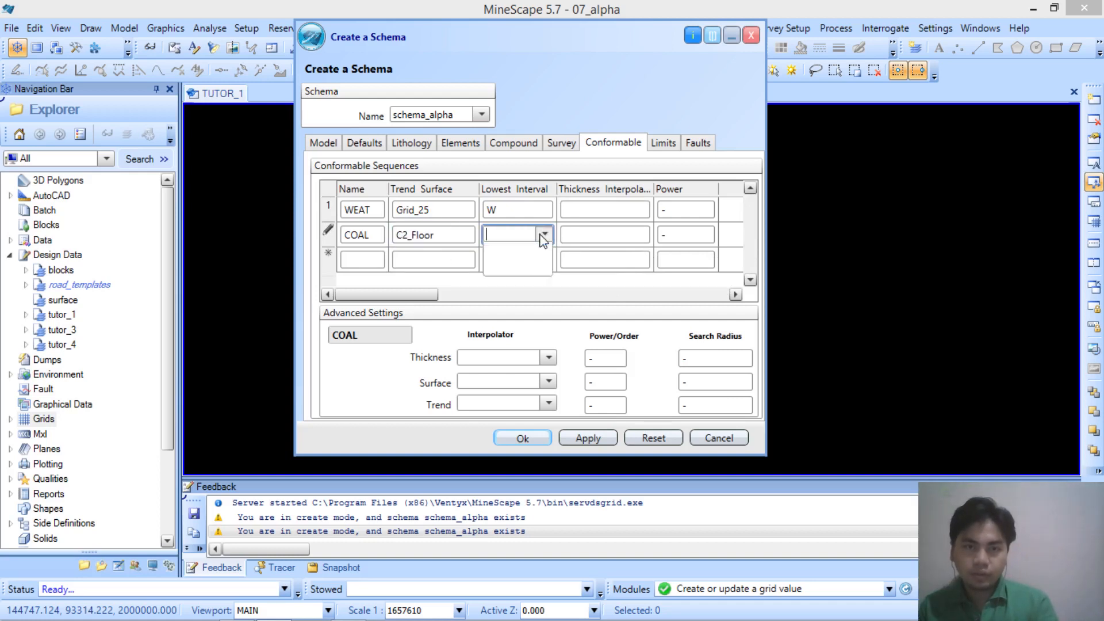
left_click(543, 236)
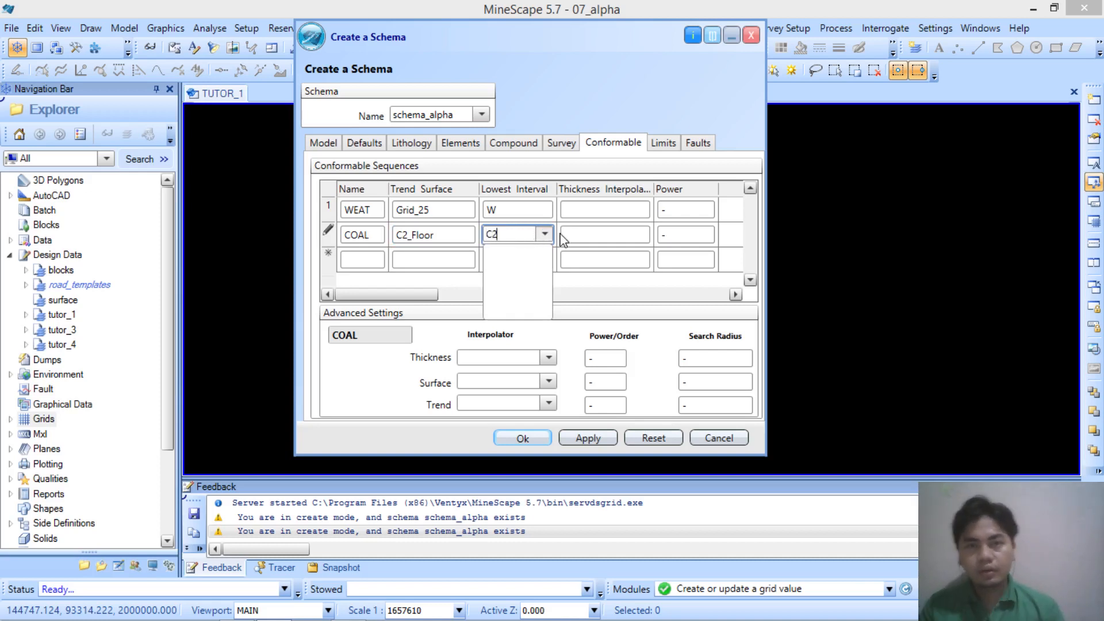
left_click(664, 142)
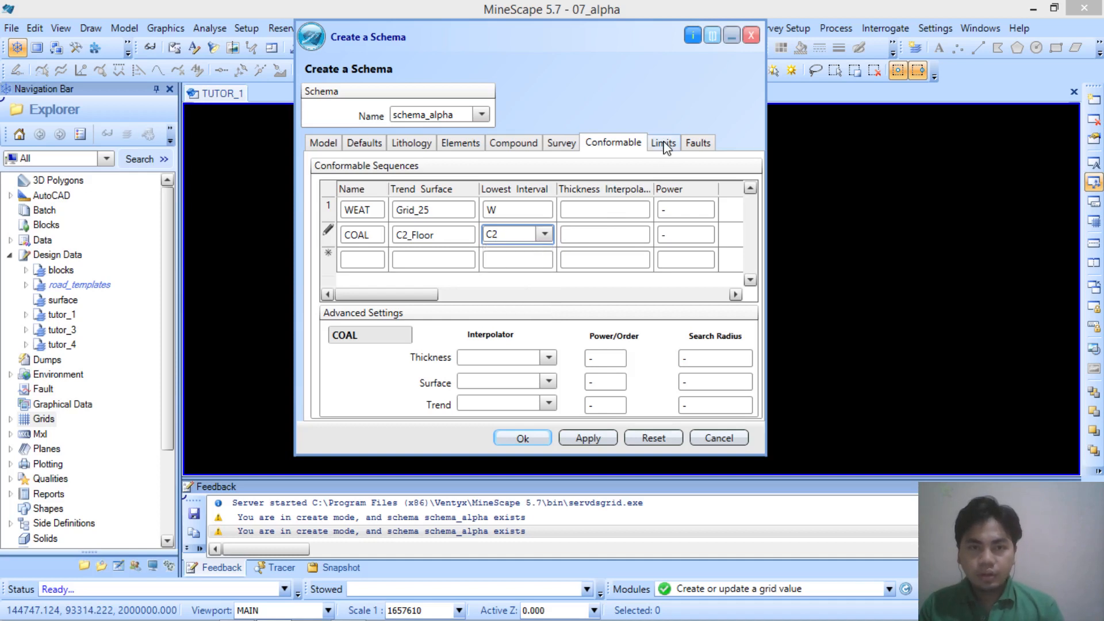
key("Return")
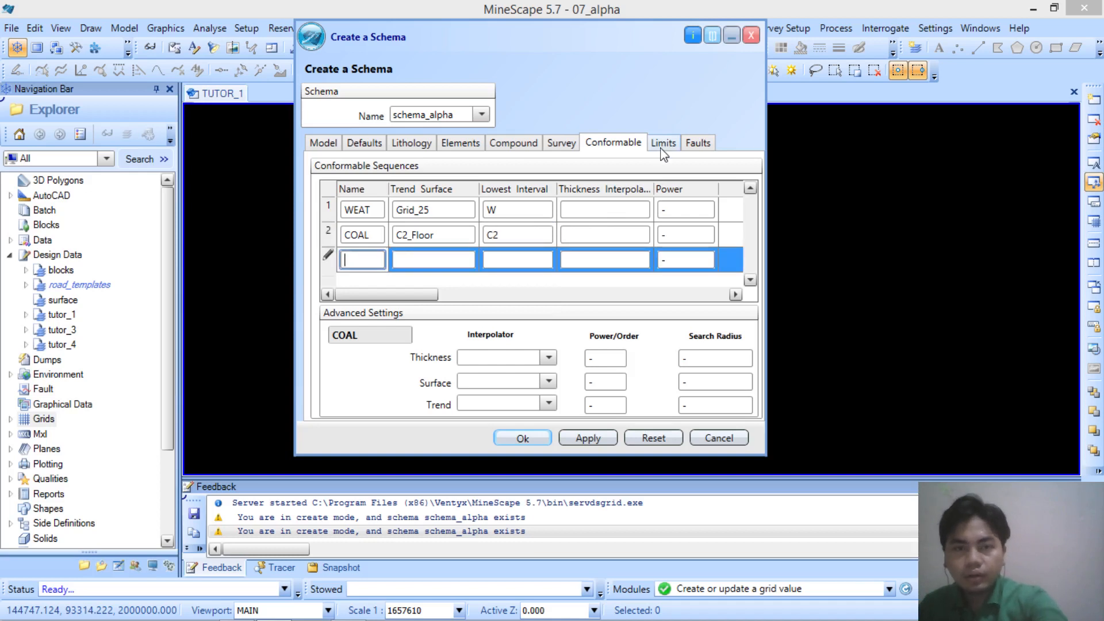
Step: Leave the schema's limits and fault assignment empty and save schema_alpha, accepting the validation prompt
left_click(662, 149)
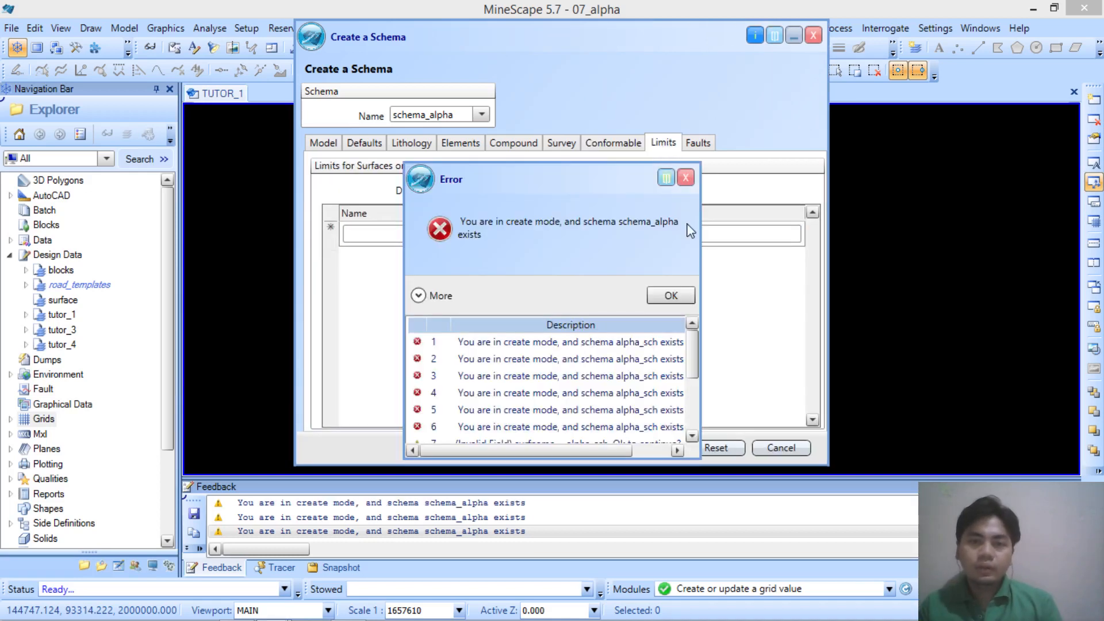
left_click(671, 295)
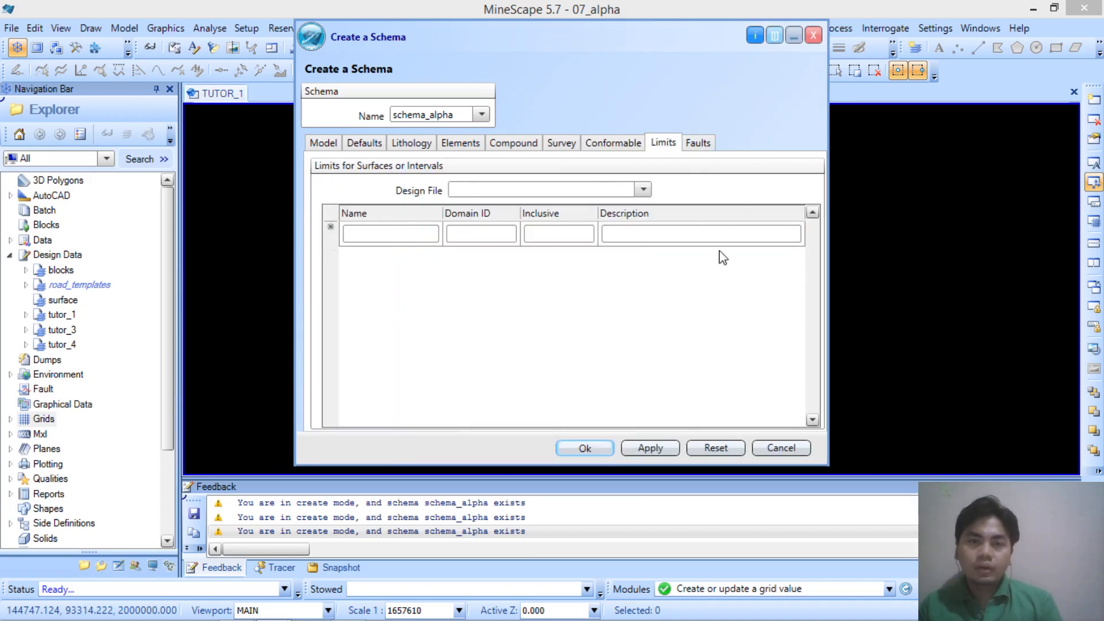
left_click(701, 149)
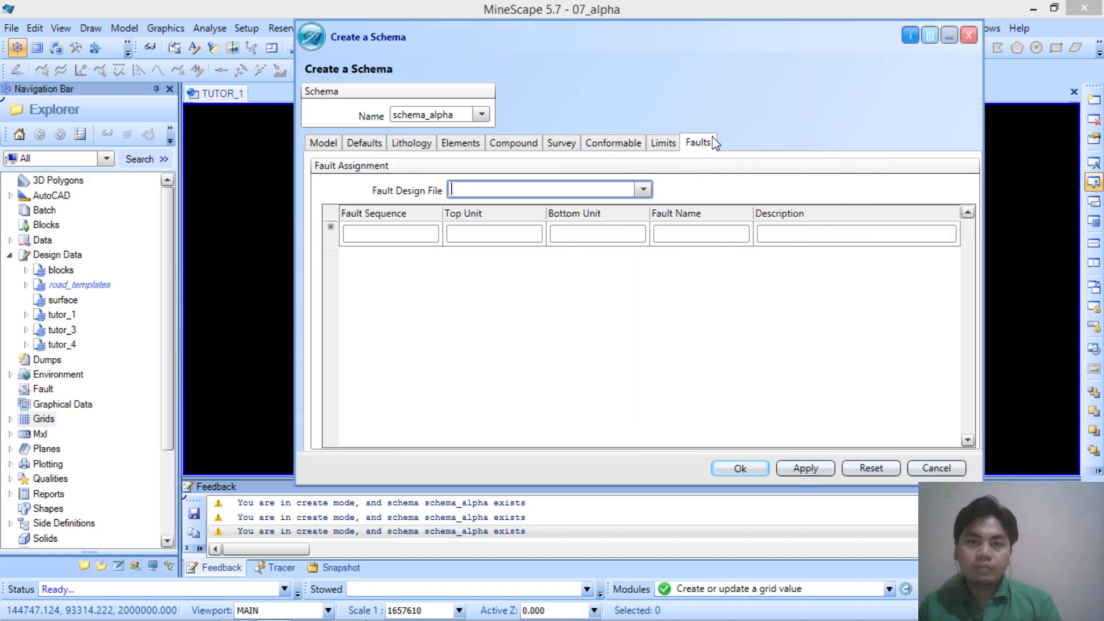
left_click_drag(714, 46, 653, 44)
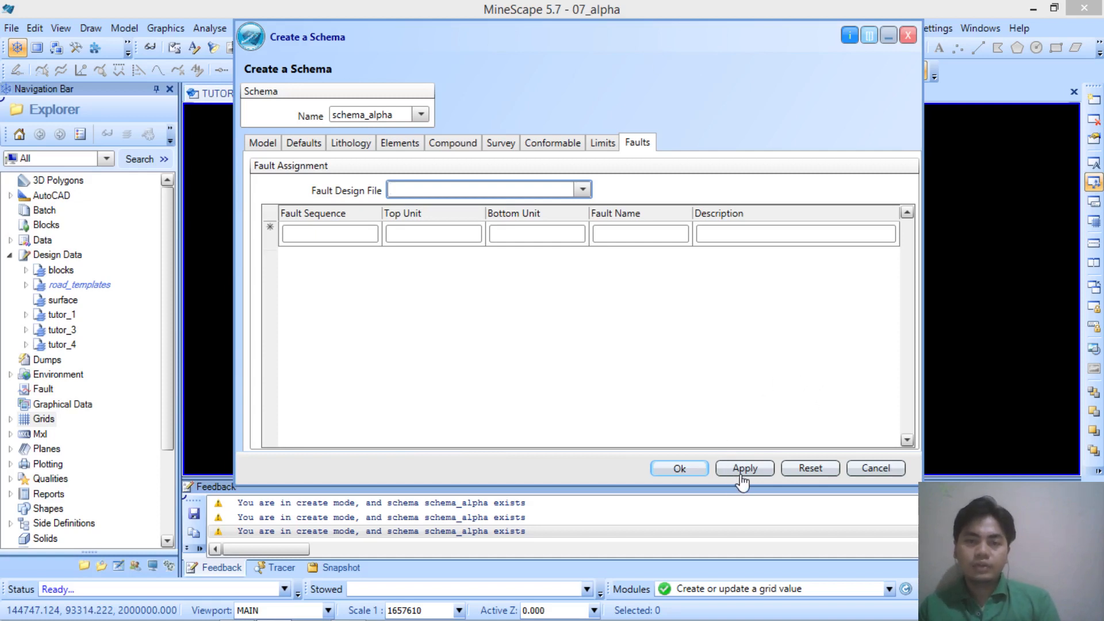
left_click(679, 469)
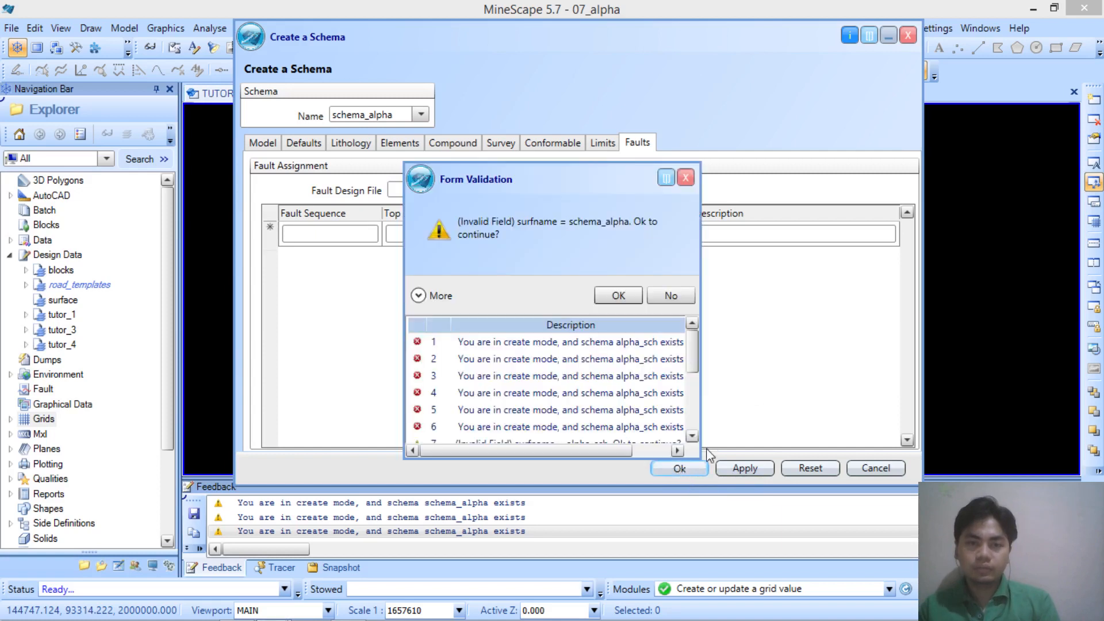
left_click(618, 296)
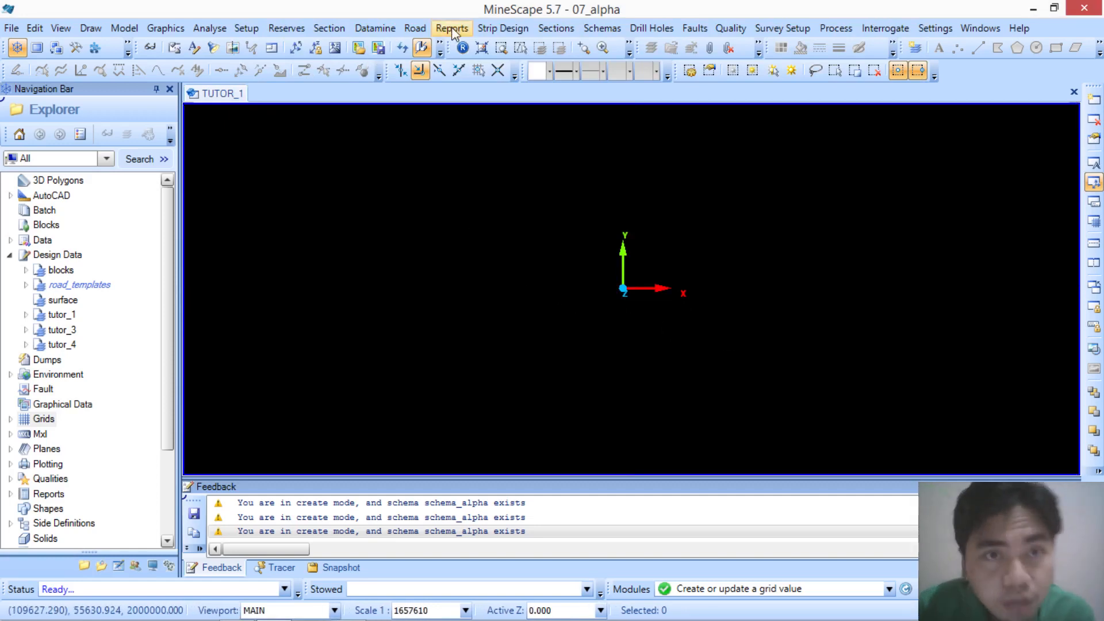
Step: Begin the surface display definitions and set the current model to schema schema_alpha with model type Grid
left_click(257, 33)
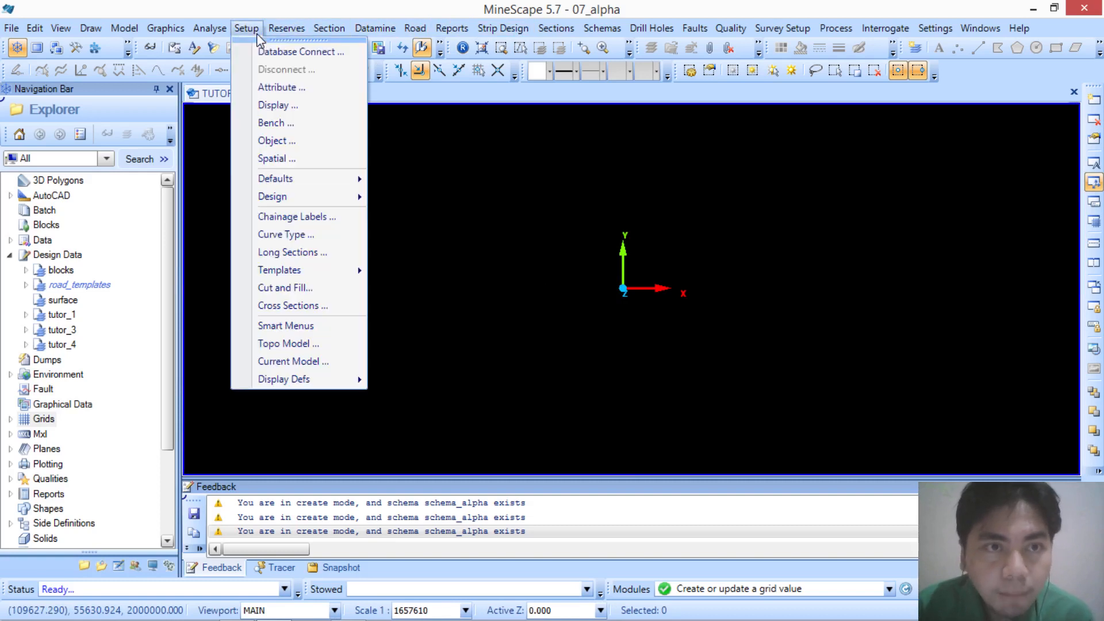
mouse_move(339, 380)
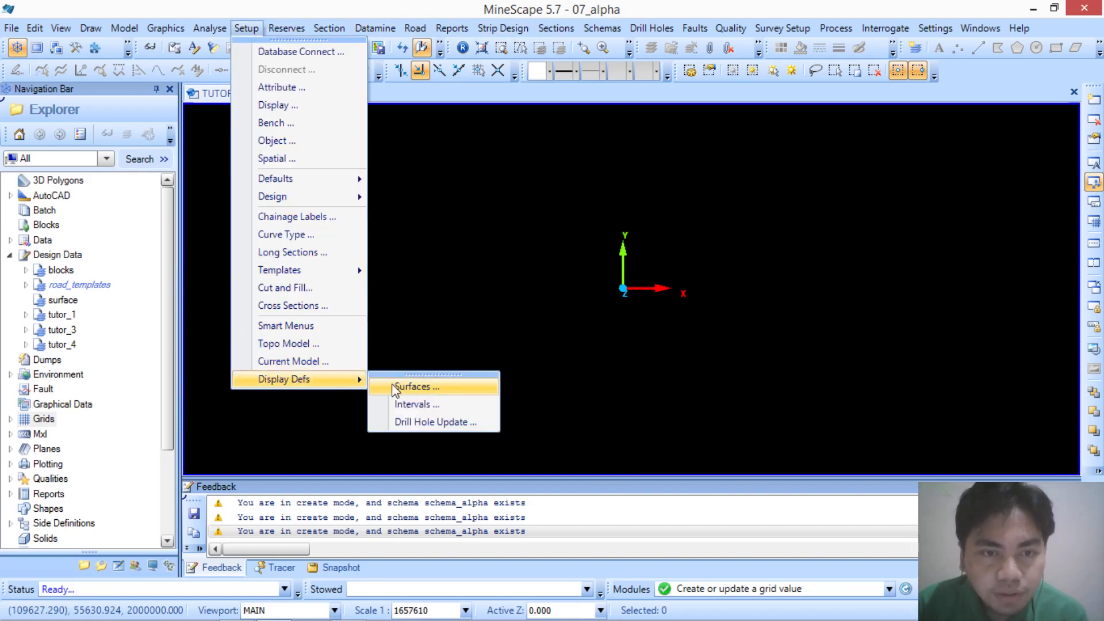
left_click(465, 386)
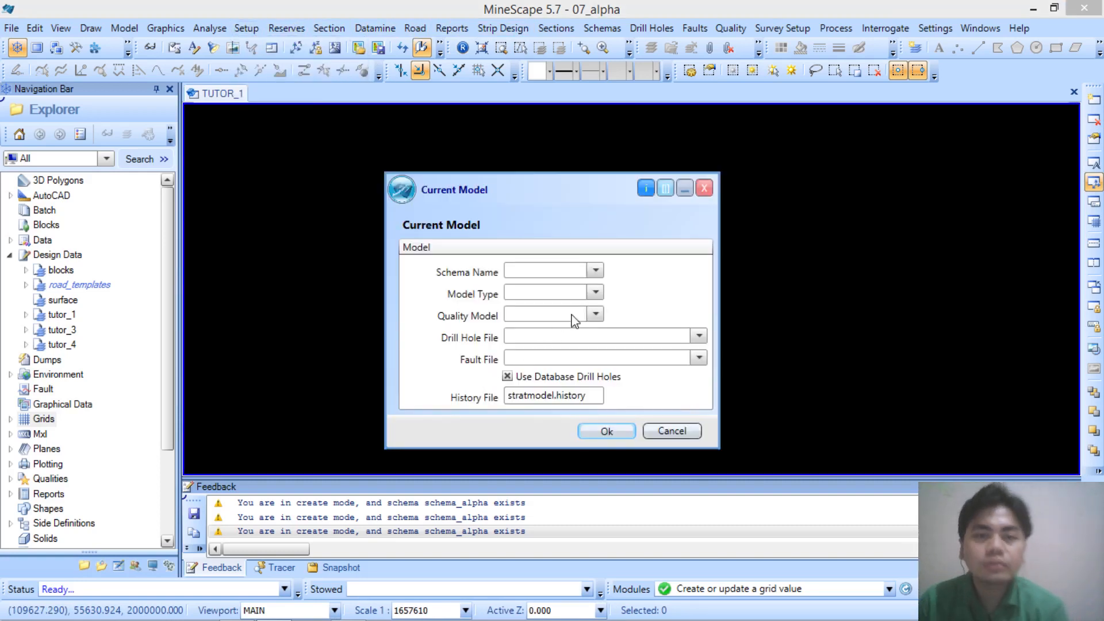
left_click_drag(565, 188, 552, 178)
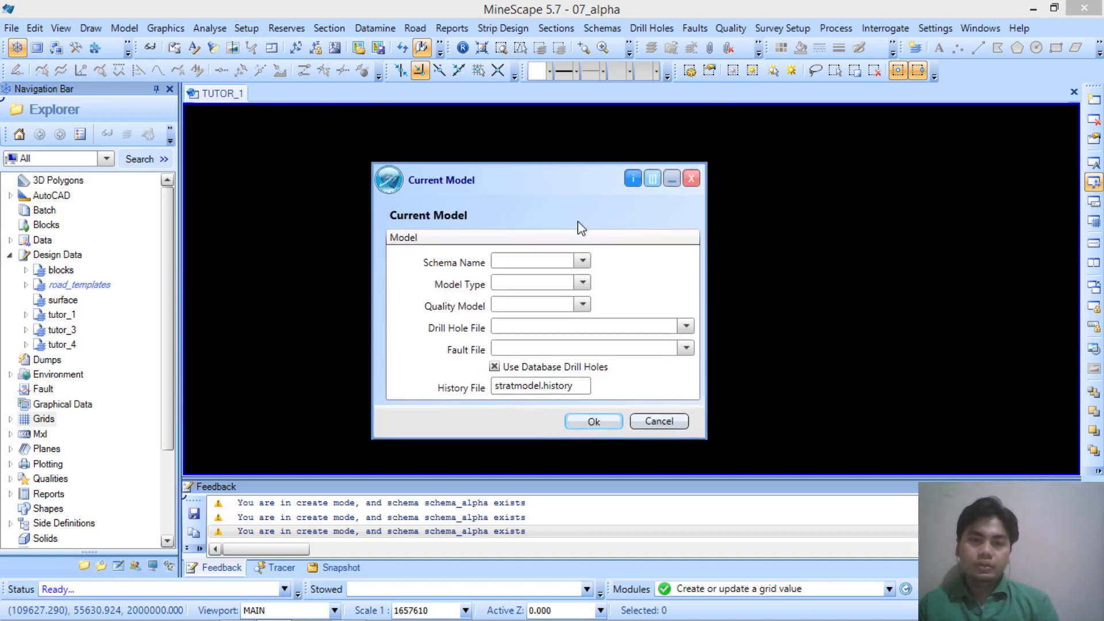
left_click(582, 261)
left_click(581, 281)
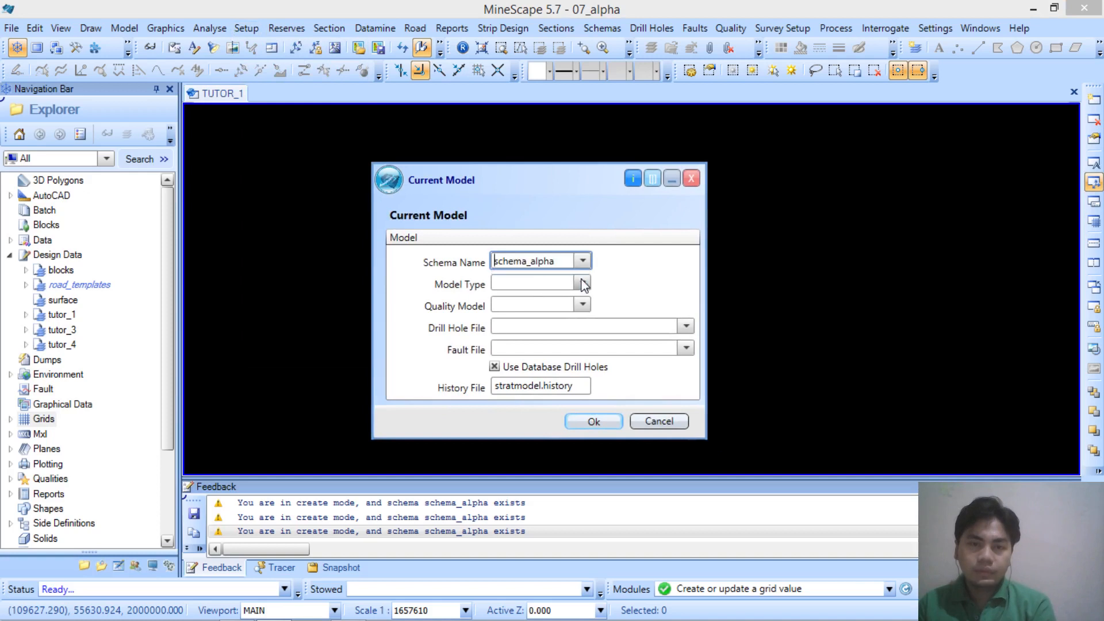
left_click(582, 284)
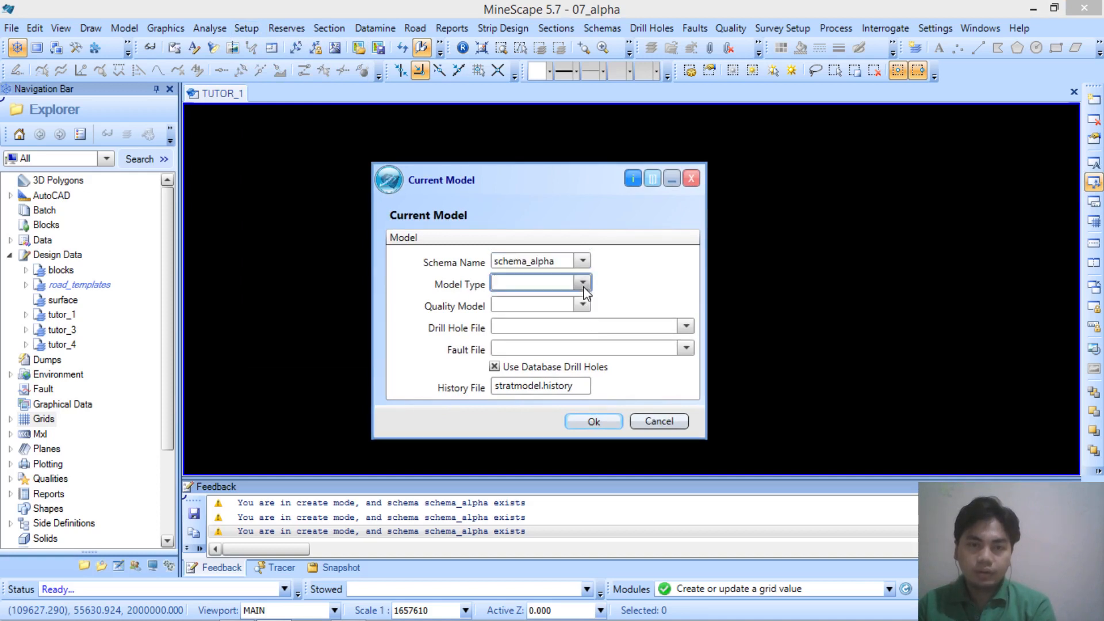
left_click(583, 288)
left_click(580, 302)
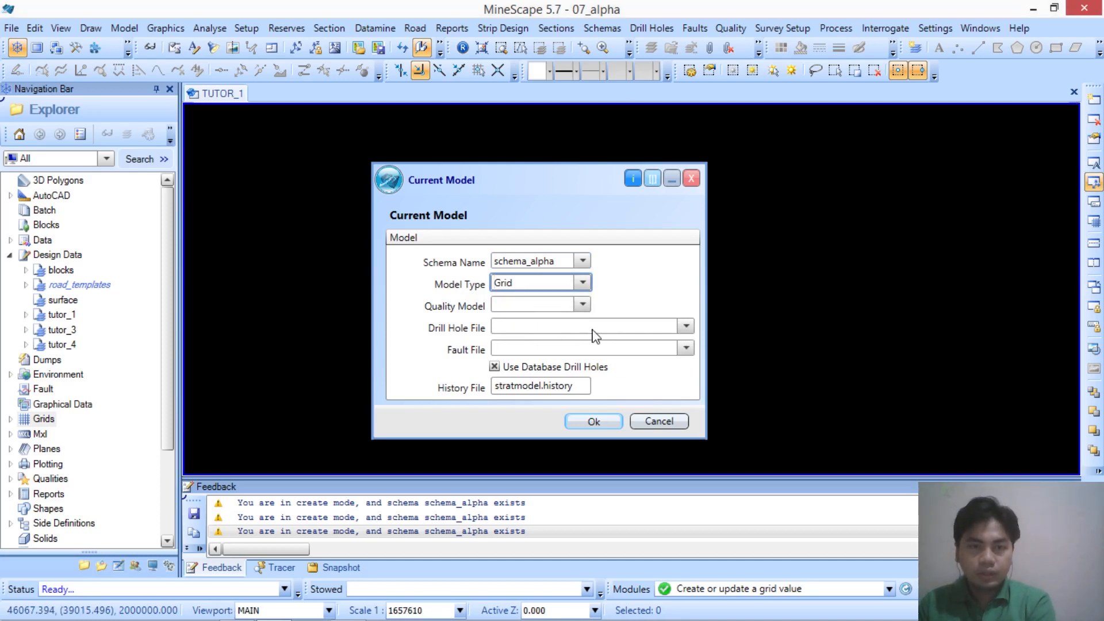
Step: Leave the drill hole file blank, confirm the current model settings and dismiss the database error
left_click(685, 326)
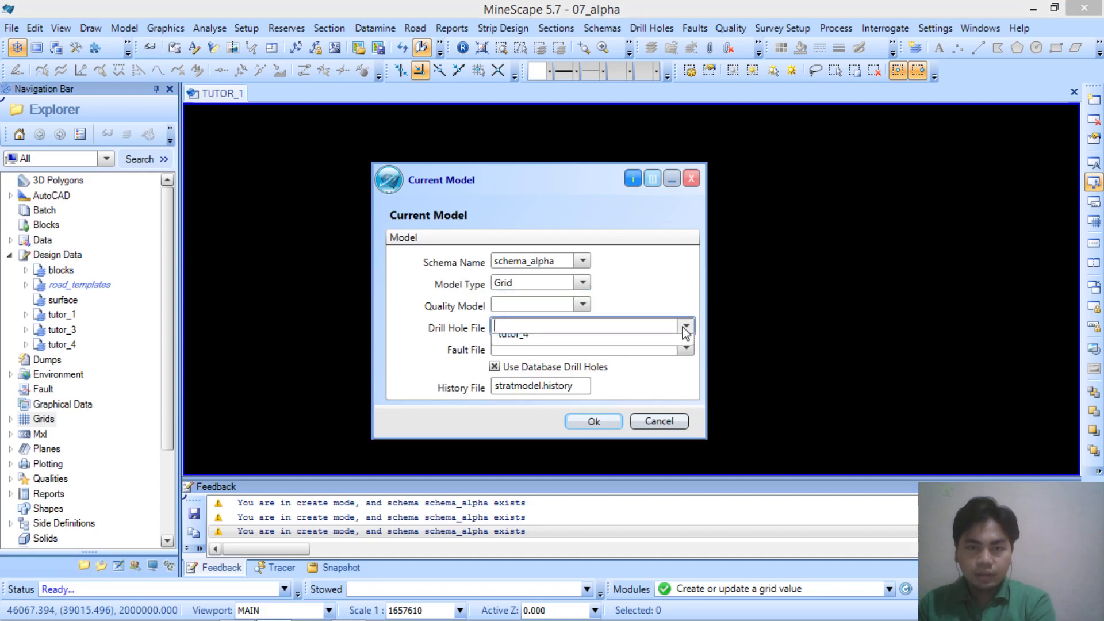
left_click(685, 326)
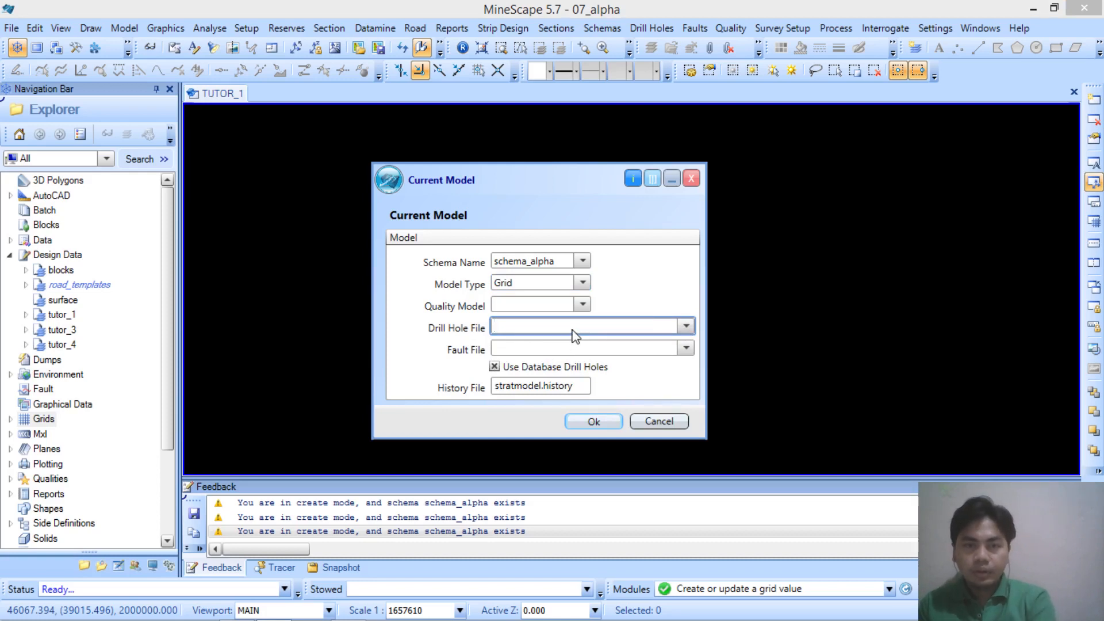
left_click(597, 422)
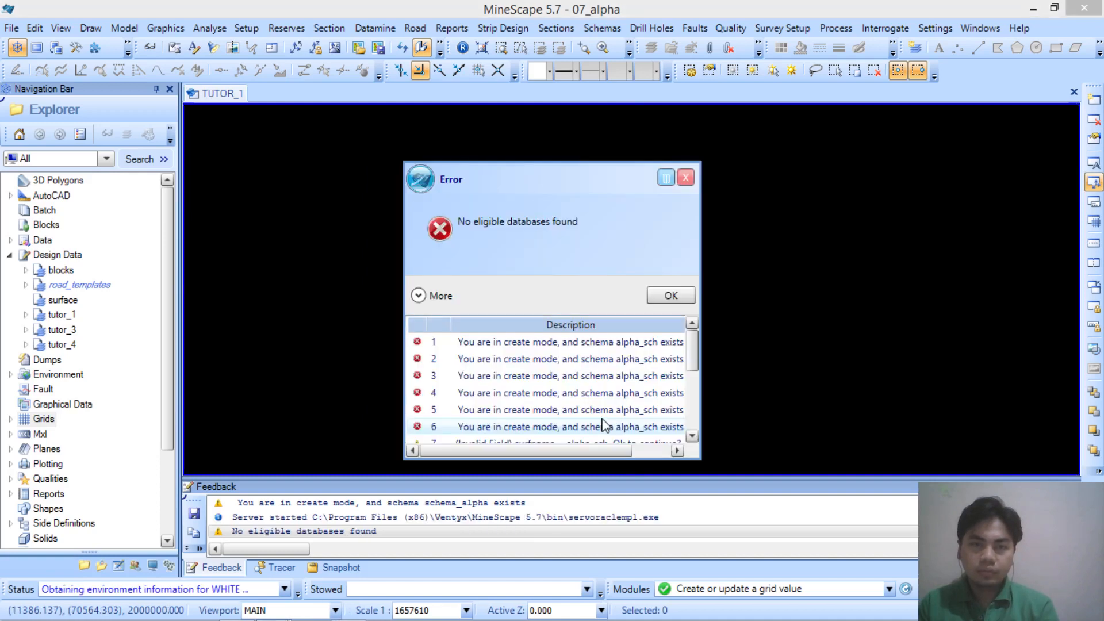
left_click(671, 296)
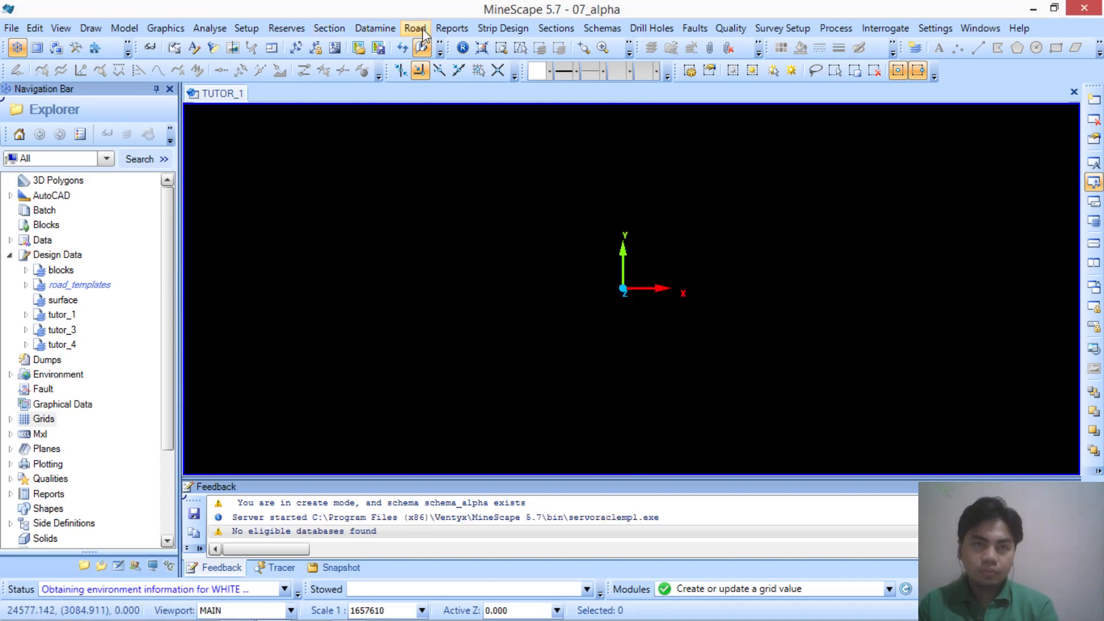
Step: Open the display definitions for schema surfaces and load schema_alpha
left_click(246, 28)
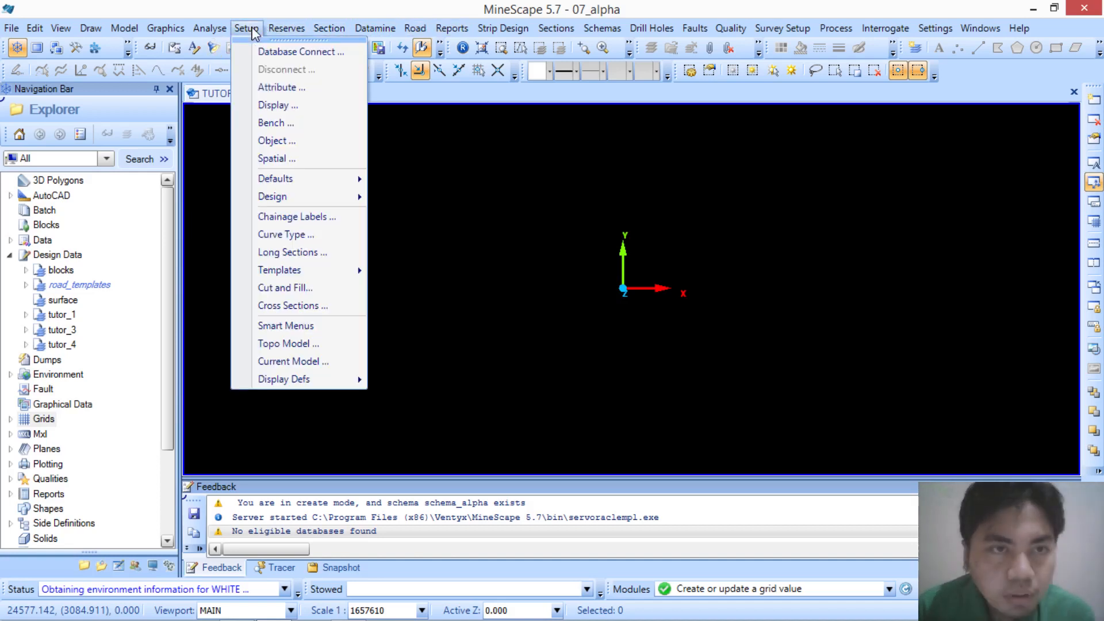
mouse_move(322, 379)
left_click(395, 388)
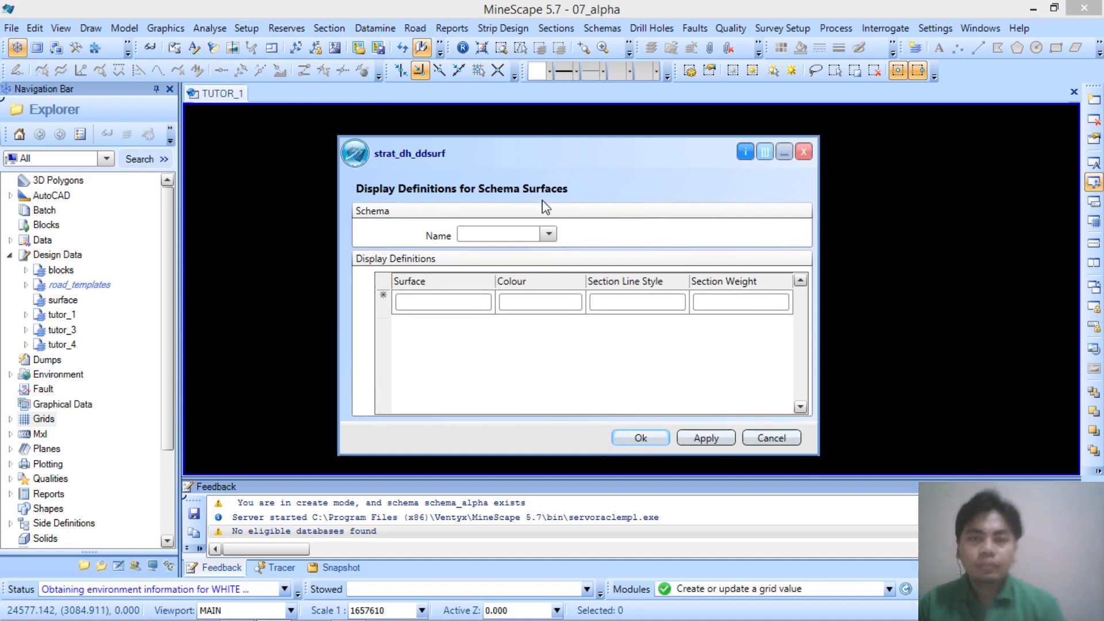
left_click(550, 234)
left_click(545, 253)
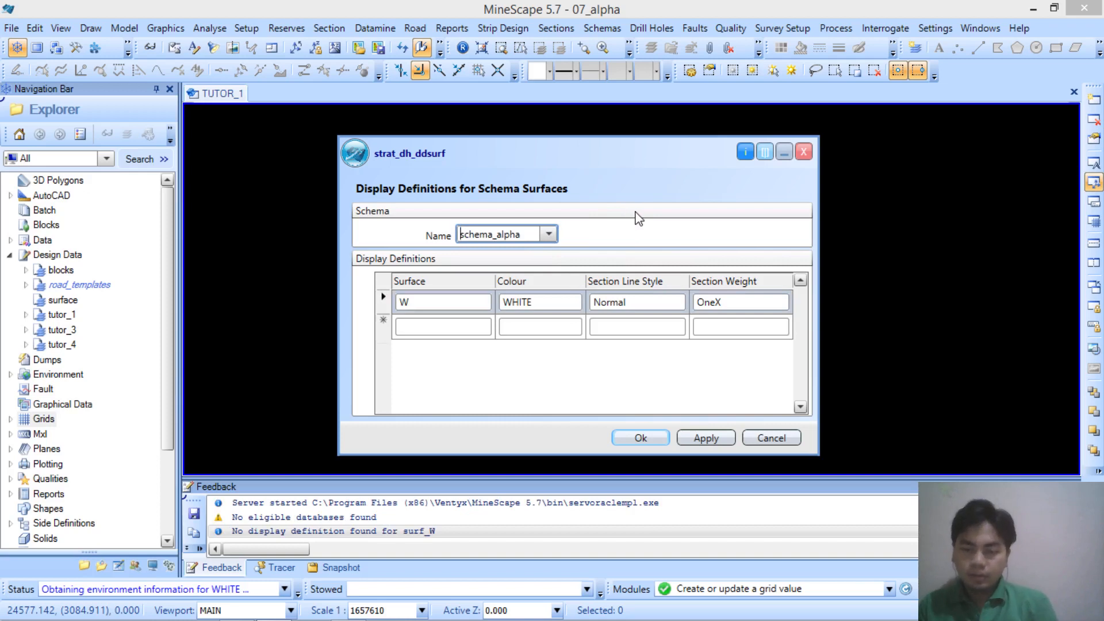
Step: Set the display colour of surface W to BROWN
left_click(459, 303)
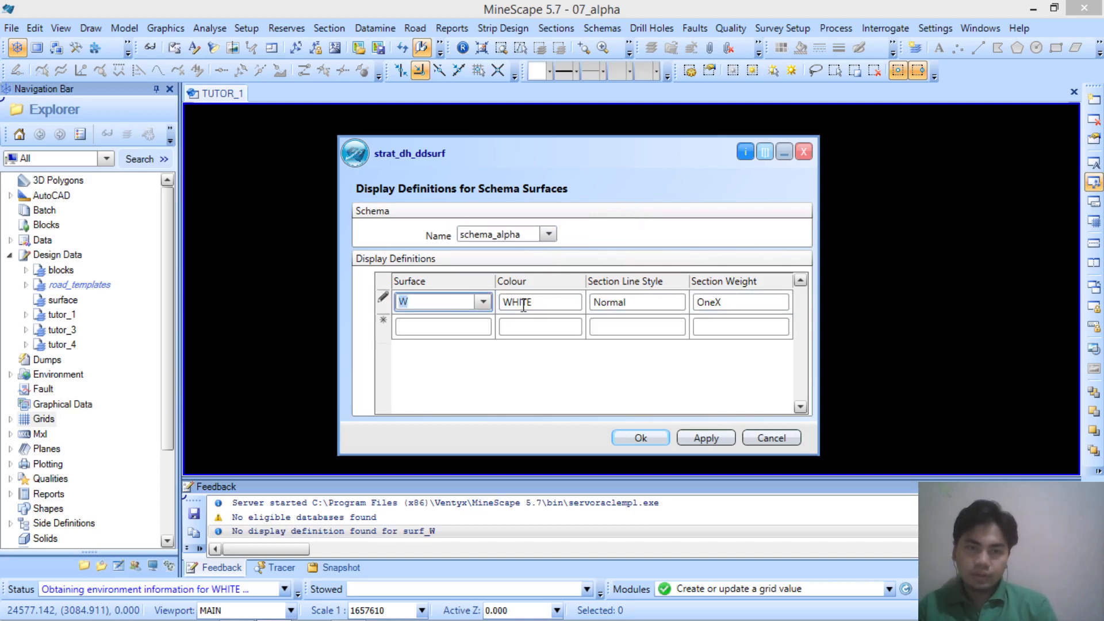
left_click(559, 302)
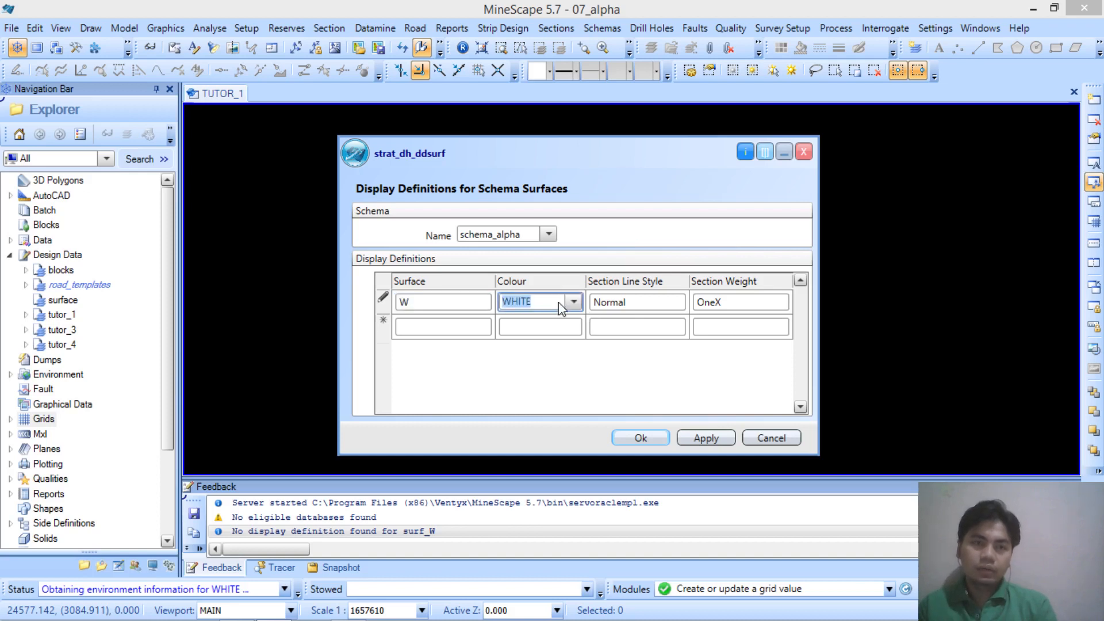
left_click(935, 312)
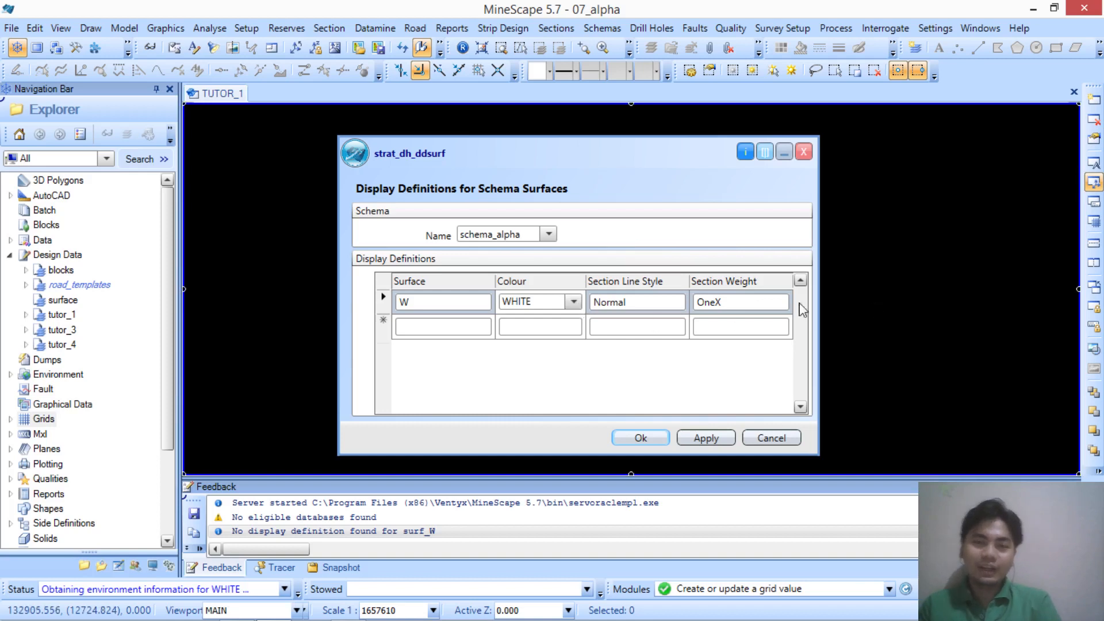
left_click(574, 302)
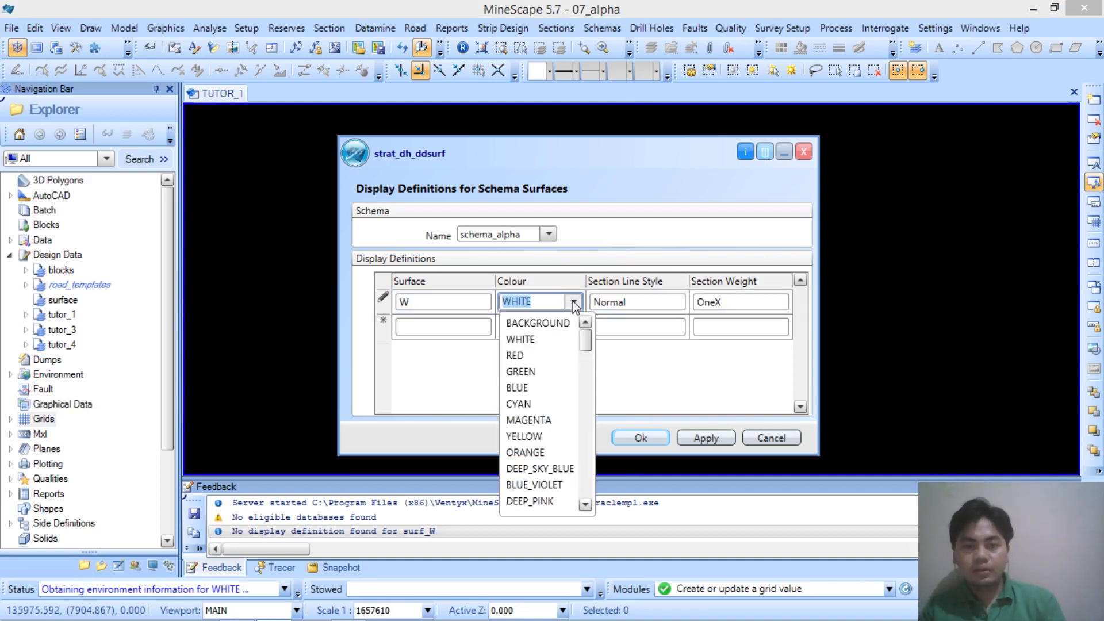
scroll(575, 356, "down", 4)
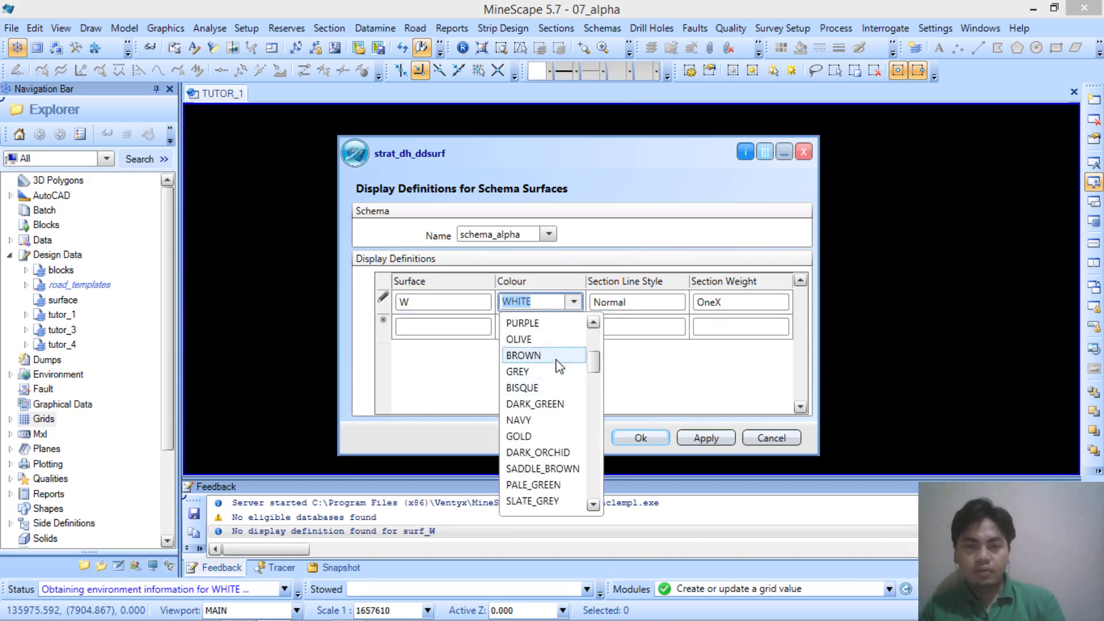
left_click(540, 356)
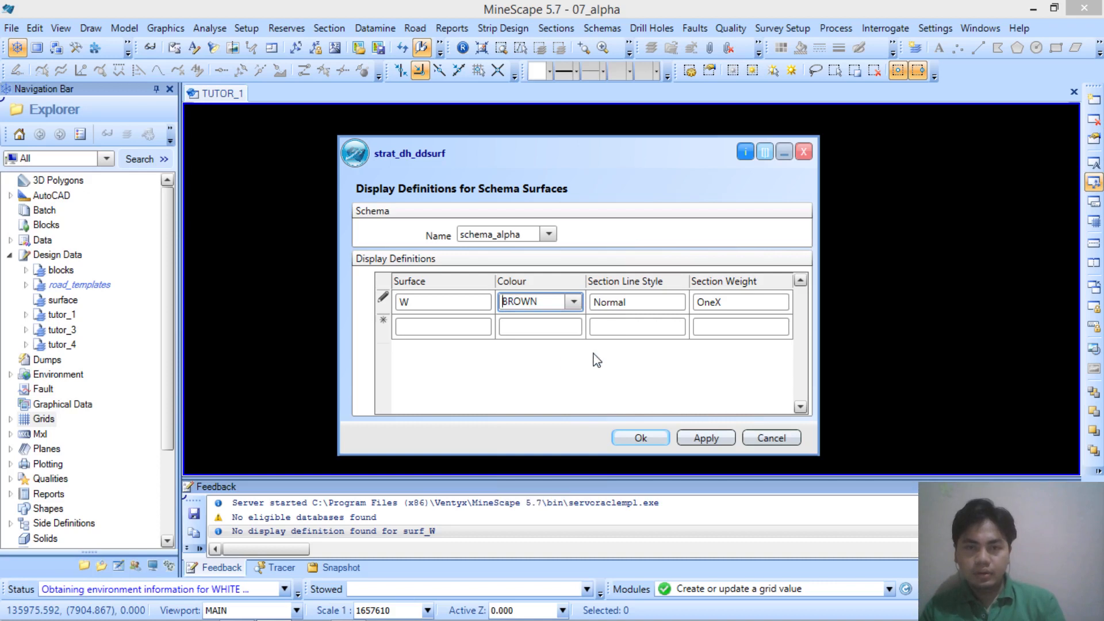
Step: Keep surface W's section line style Normal and section weight OneX, and save the surface display definitions
left_click(659, 307)
left_click(677, 303)
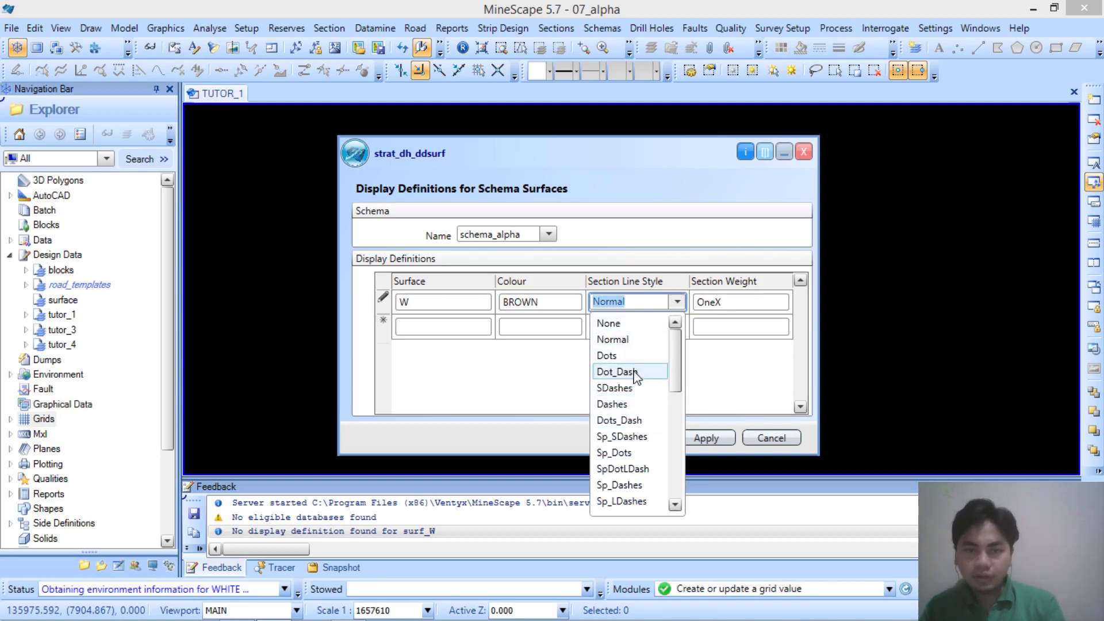
left_click(654, 340)
left_click(773, 302)
left_click(781, 303)
left_click(782, 304)
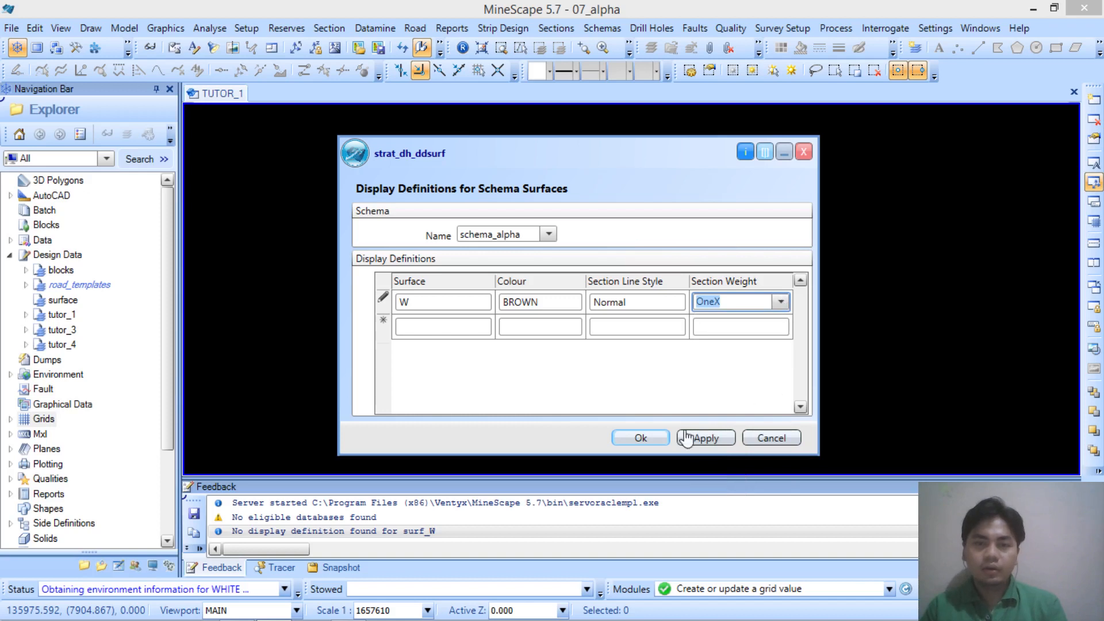
left_click(641, 438)
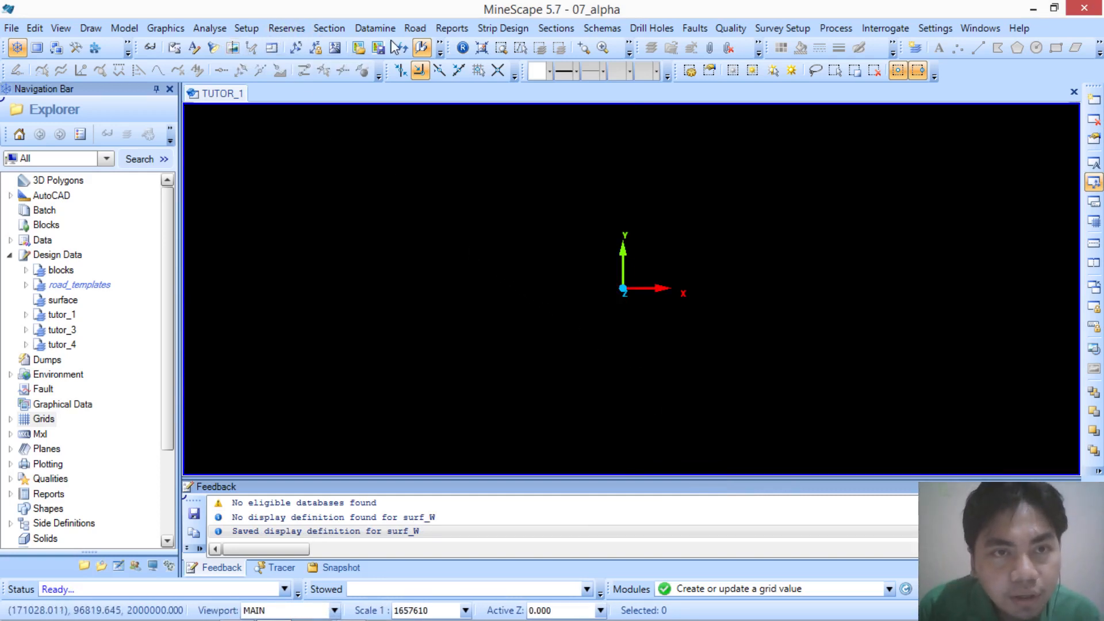
Step: Open the display definitions for schema intervals and load schema_alpha
left_click(246, 27)
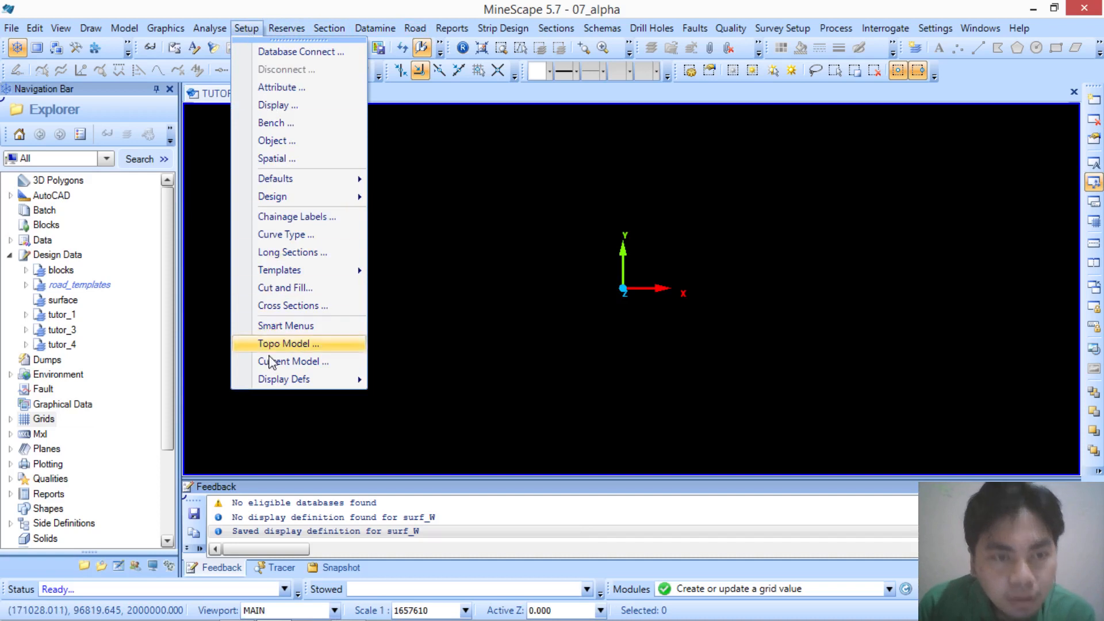
mouse_move(278, 379)
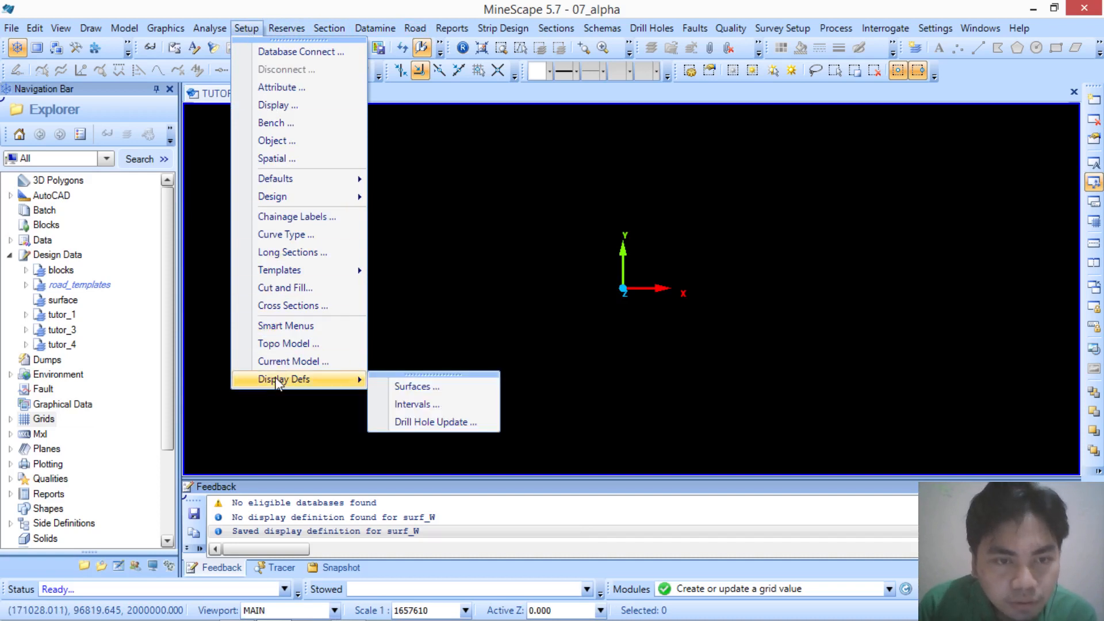
left_click(453, 403)
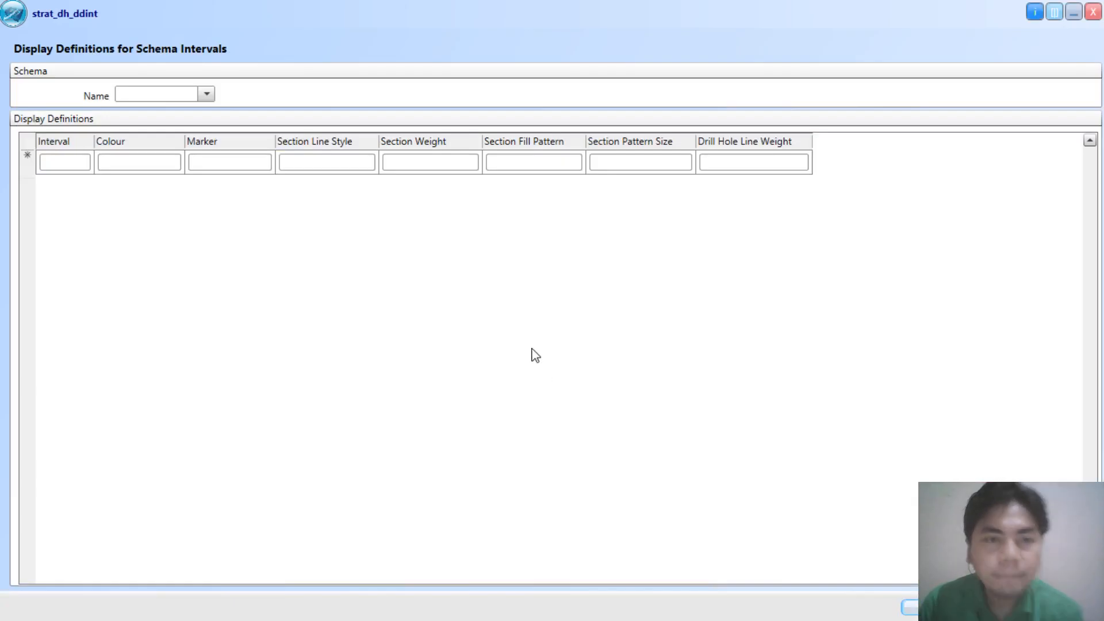
left_click(206, 94)
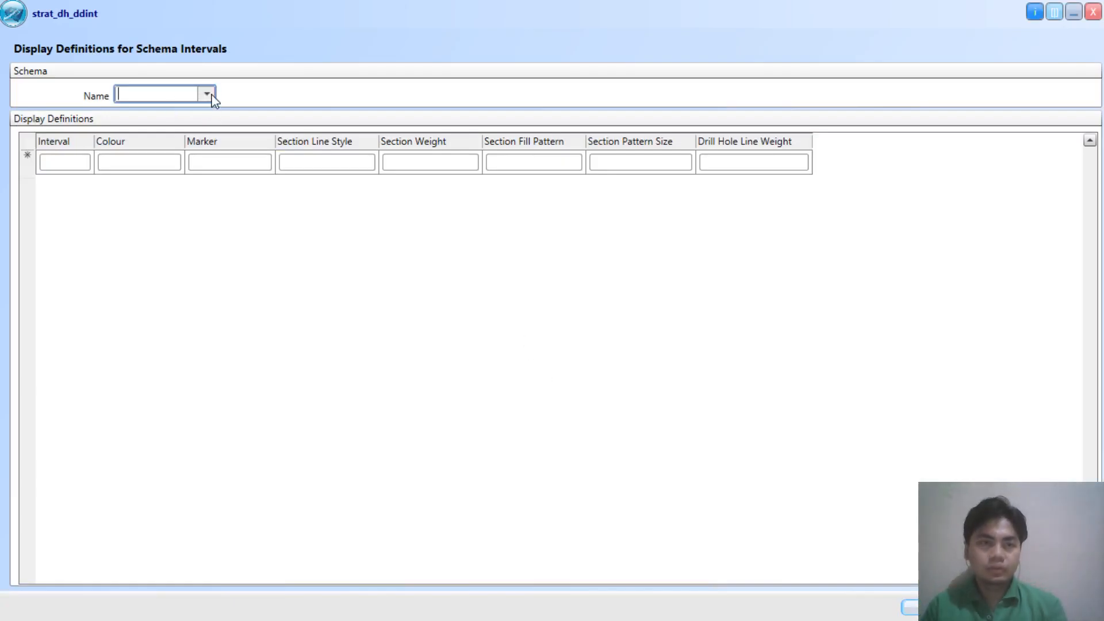
left_click(167, 116)
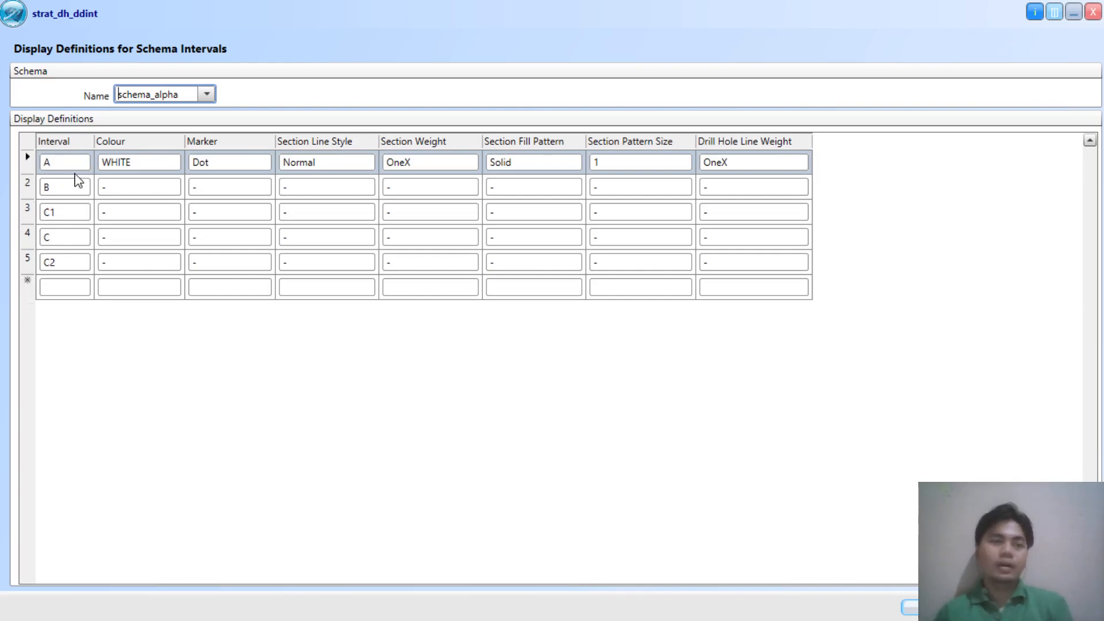
Step: Set the display colour of interval A to GREEN and interval B to CYAN
left_click(157, 165)
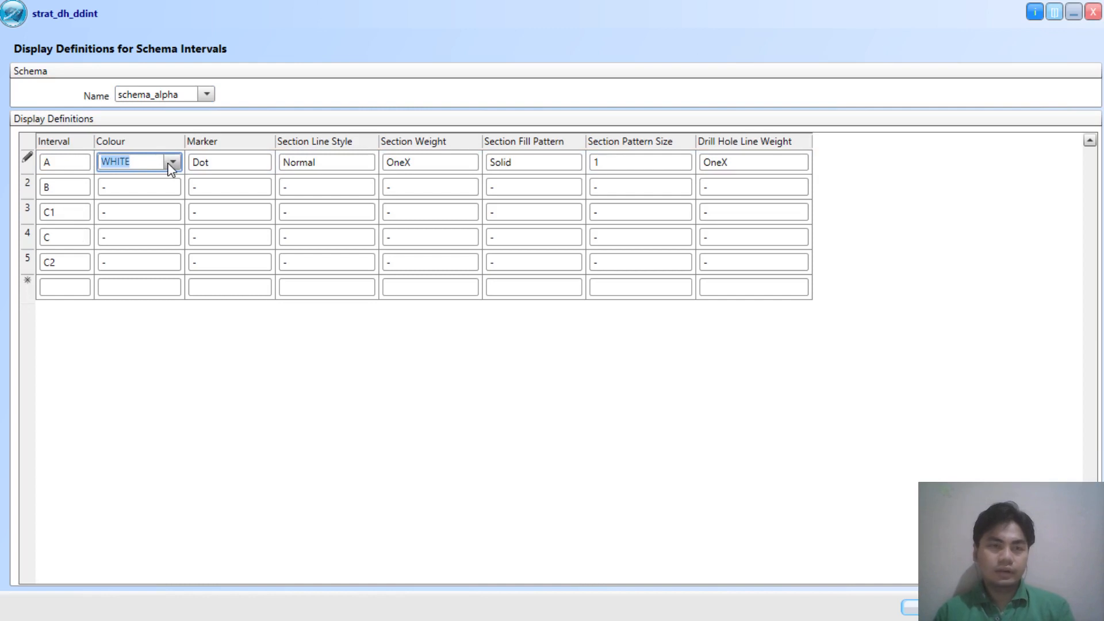
left_click(172, 163)
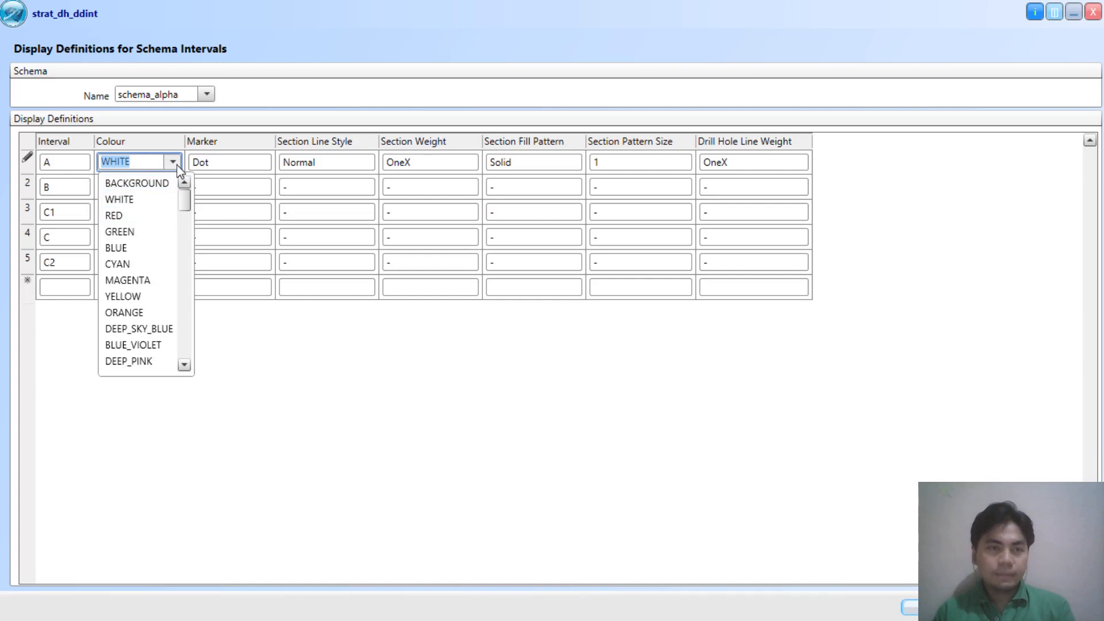
left_click(142, 232)
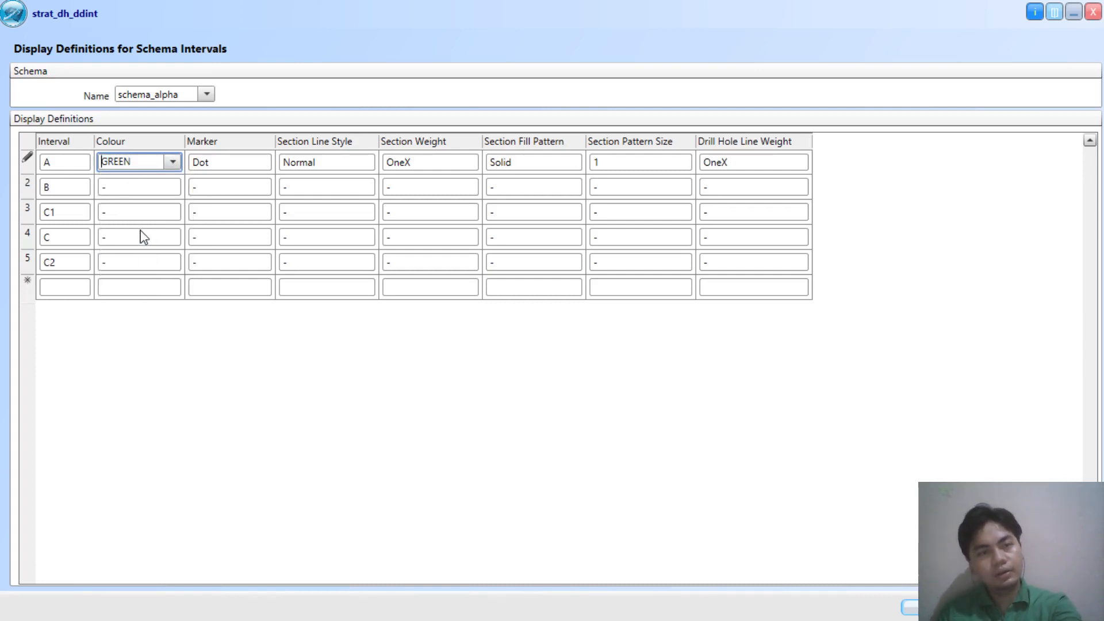
left_click(175, 185)
left_click(172, 186)
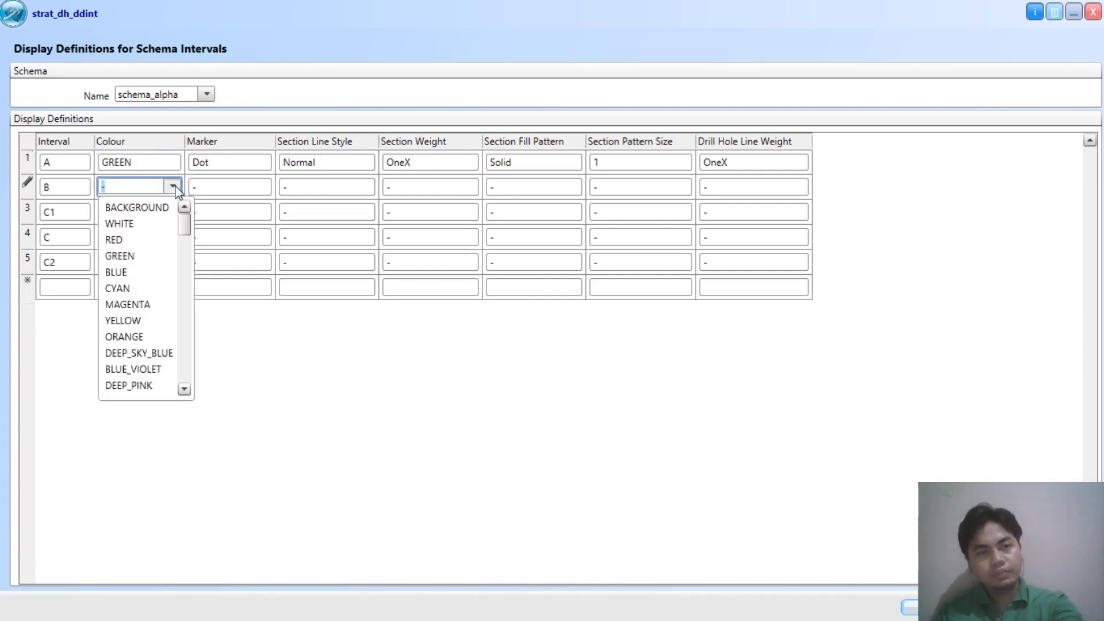
left_click(137, 288)
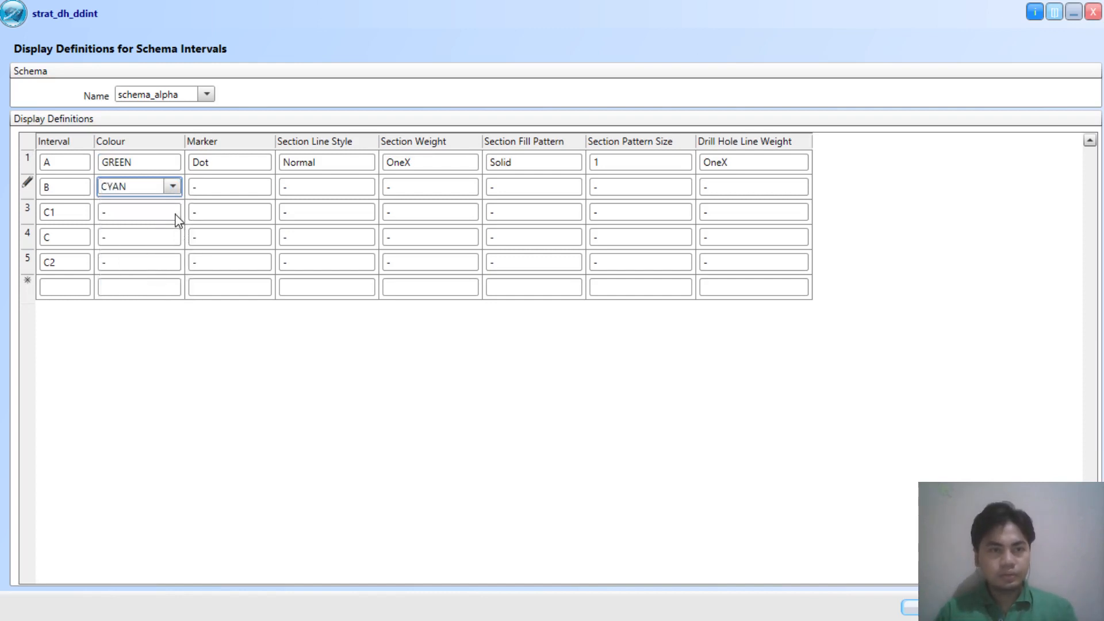
Step: Filter the colour choices for interval C1 with DA* and set its colour to DARK_ORCHID
left_click(175, 214)
left_click(175, 213)
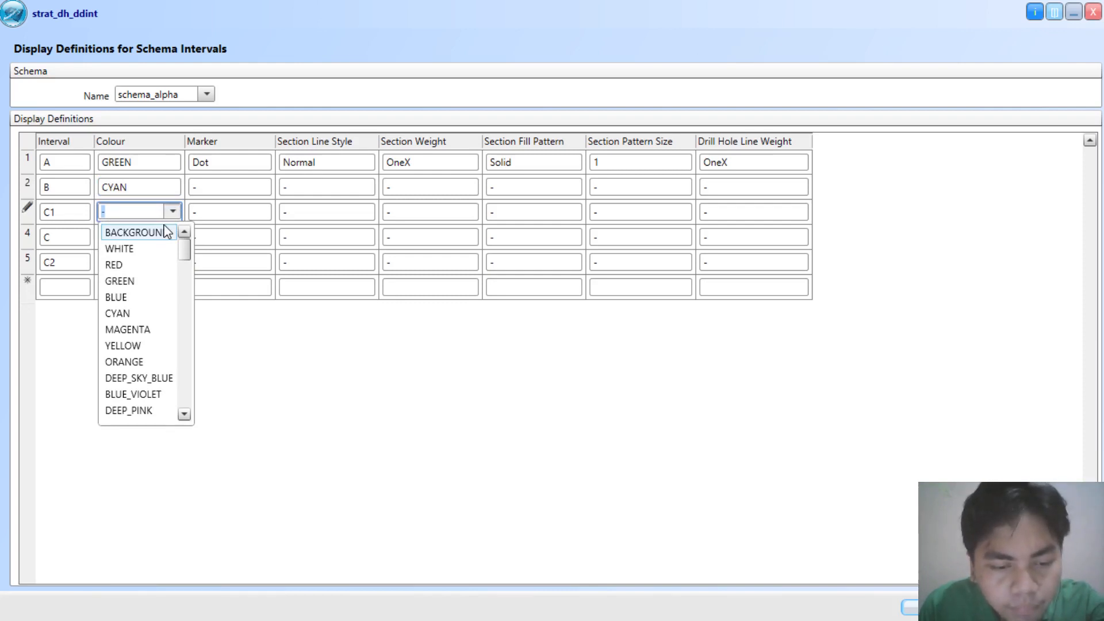
type("A*")
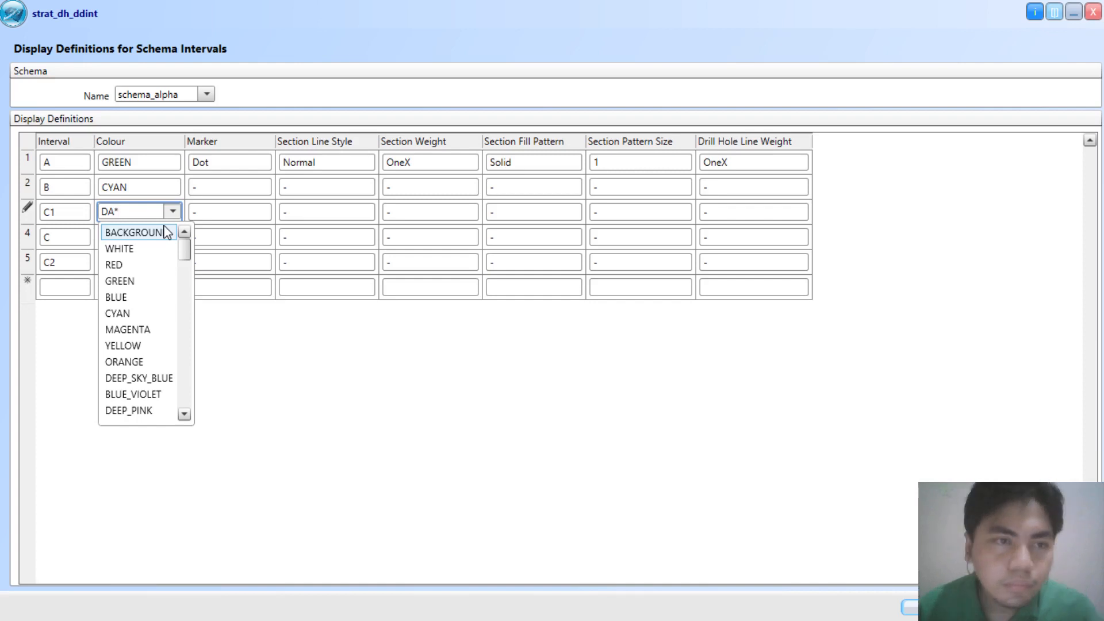
left_click(172, 212)
left_click(172, 212)
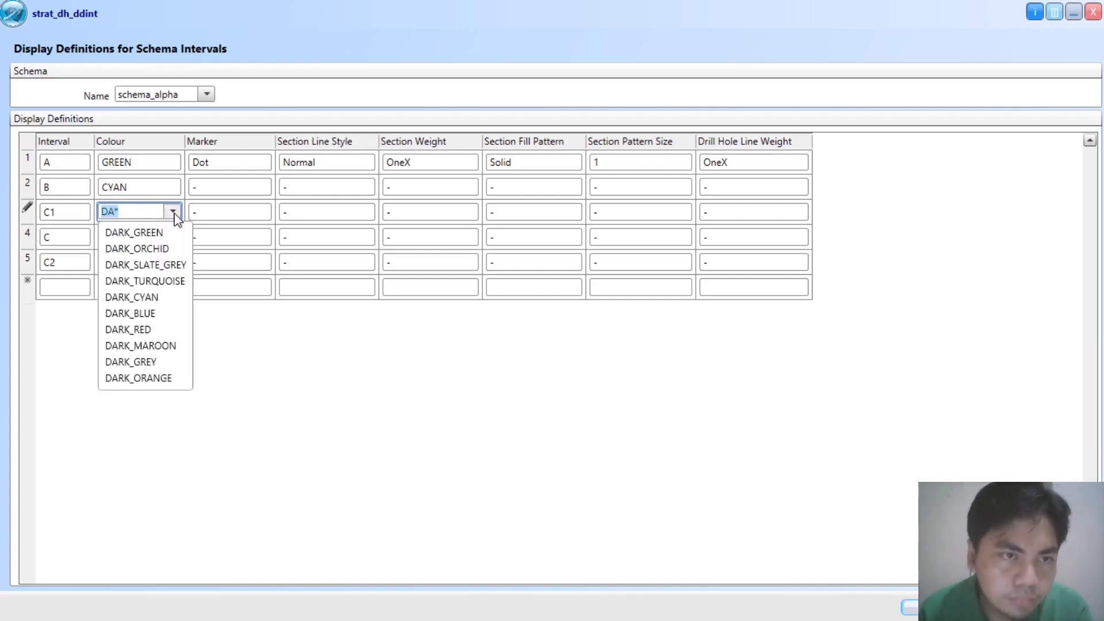
left_click(173, 248)
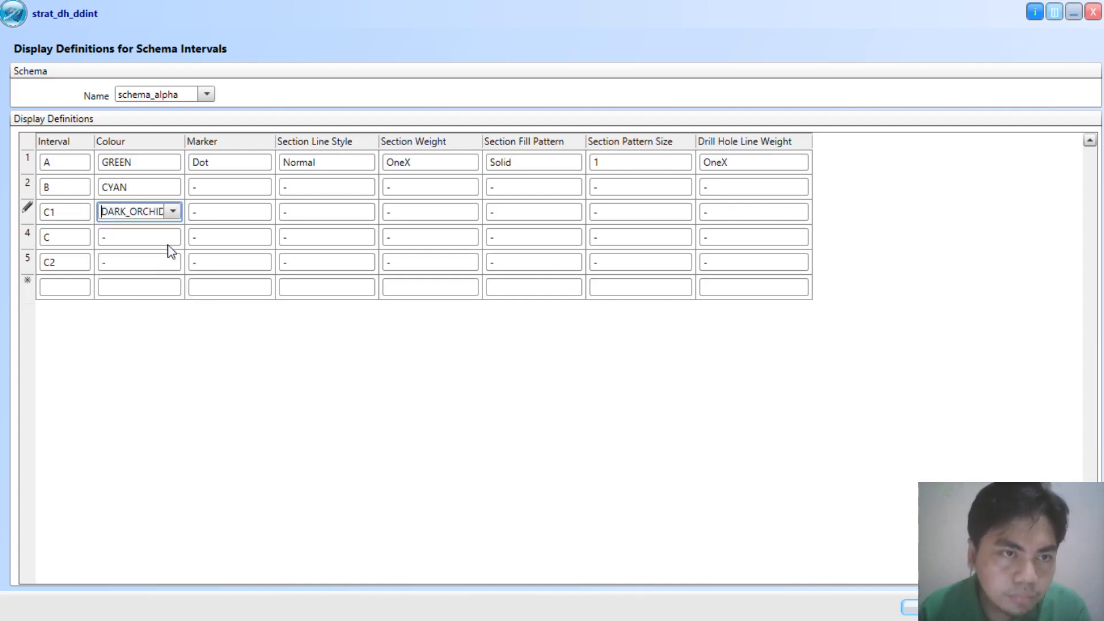
Step: Set the display colour of interval C to RED and interval C2 to DEEP_PINK
left_click(159, 240)
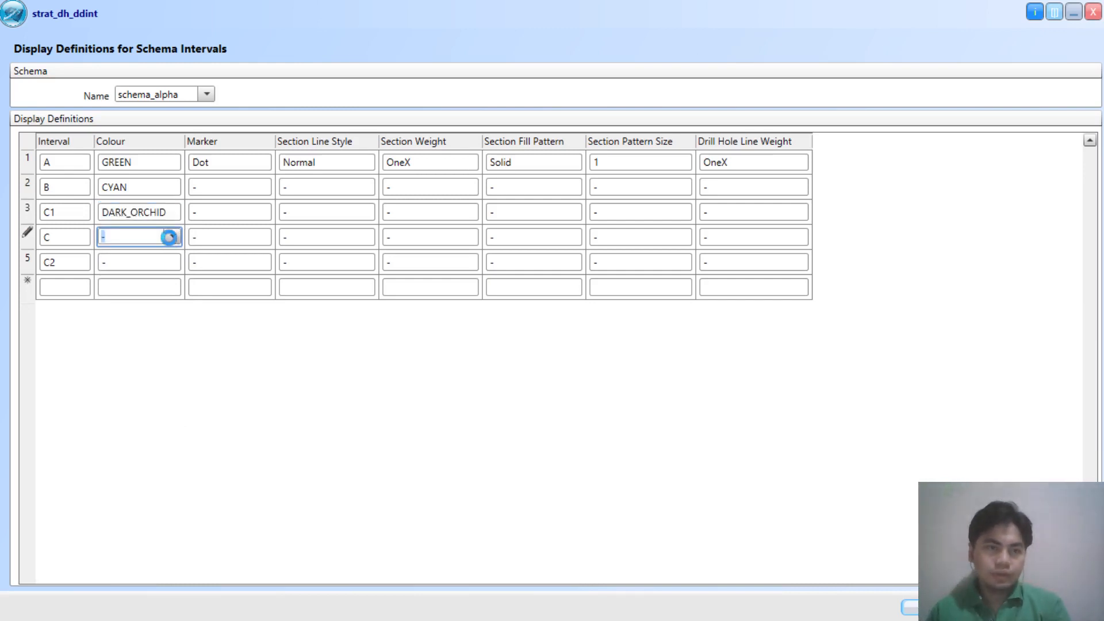
left_click(171, 238)
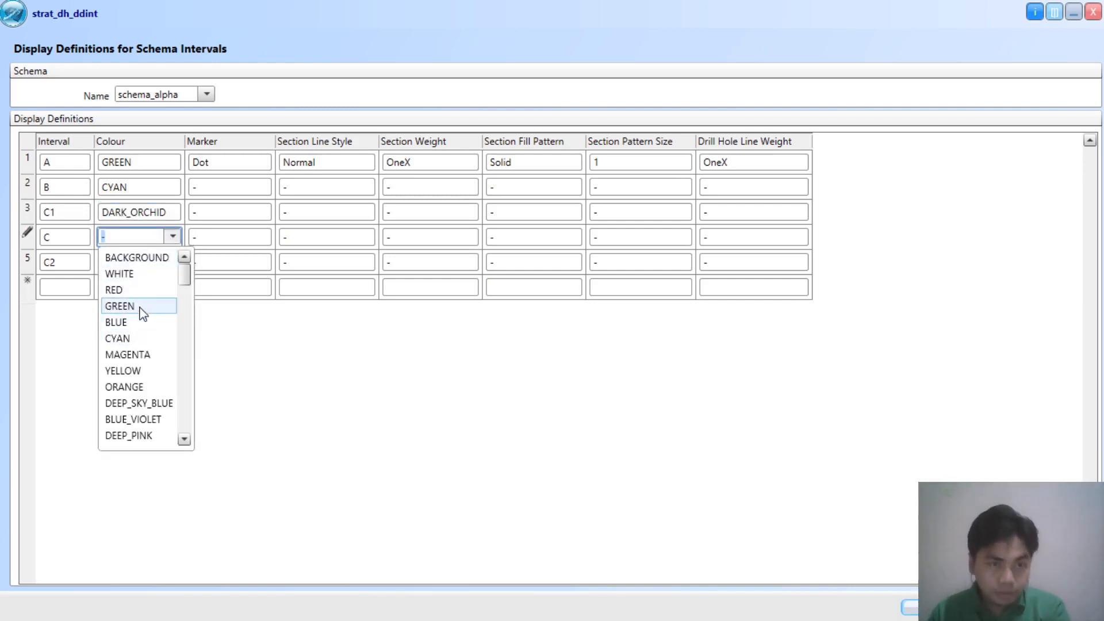
left_click(142, 290)
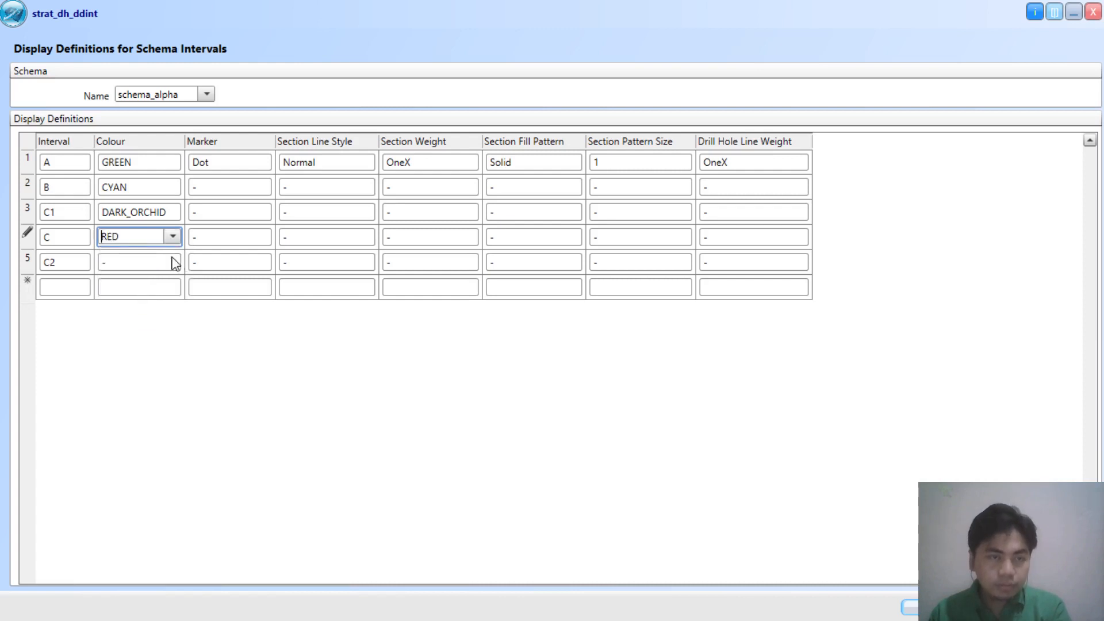
left_click(176, 264)
left_click(173, 262)
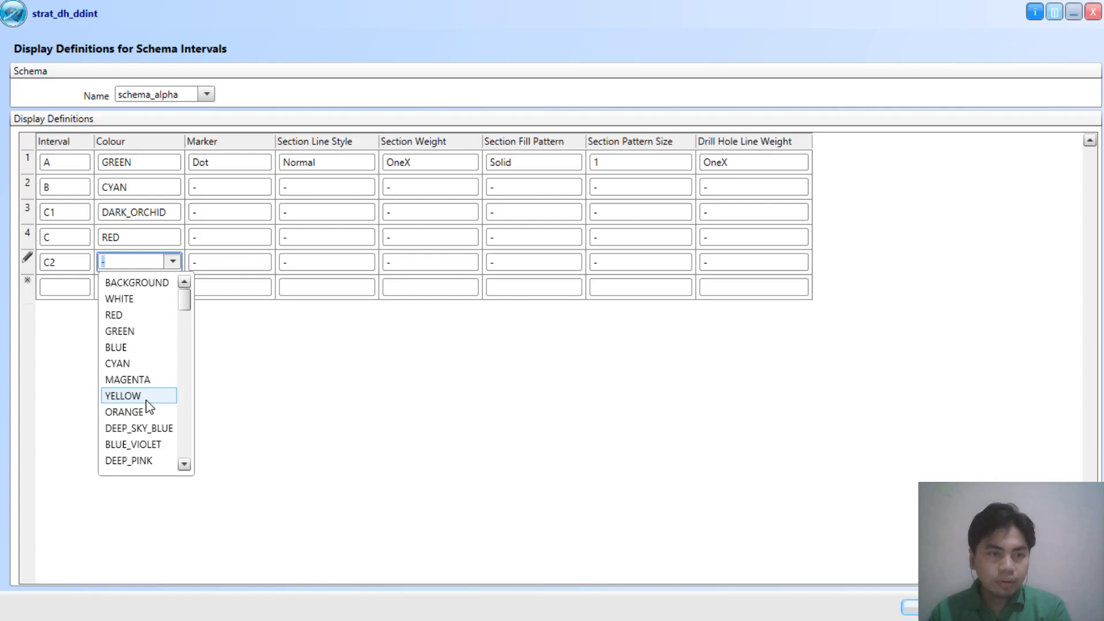
scroll(148, 407, "down", 2)
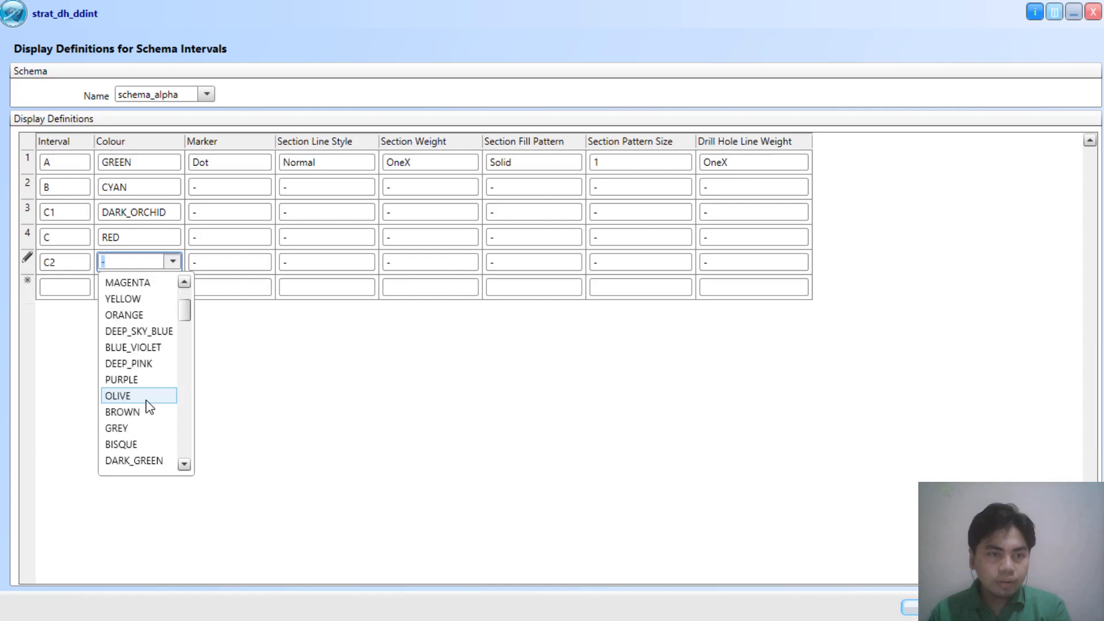
left_click(148, 367)
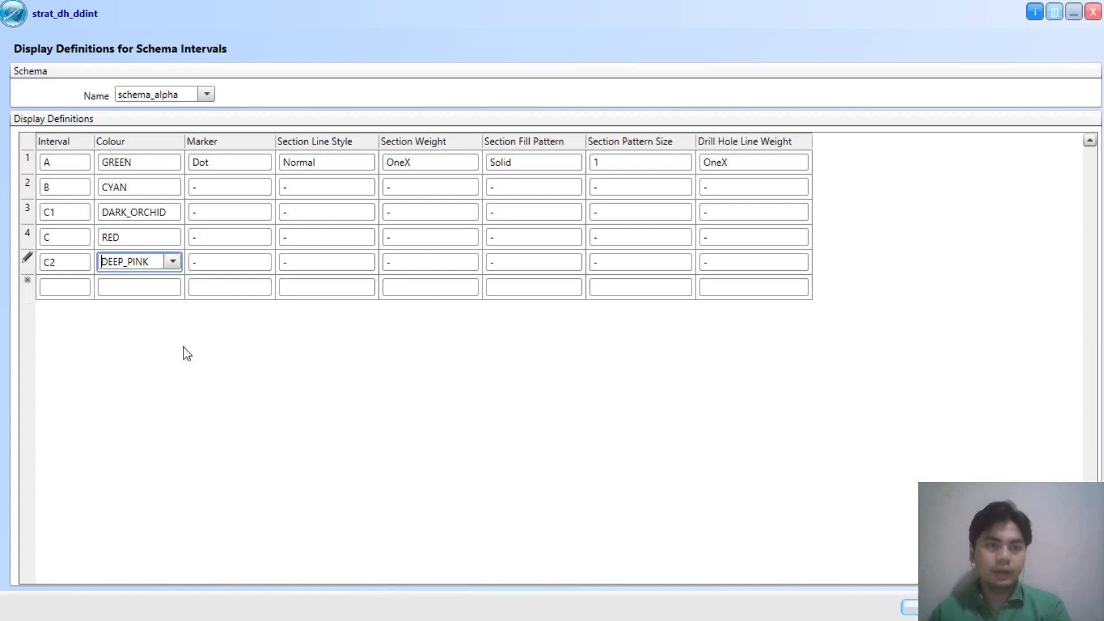
Step: Set the marker of interval B to Dot
left_click(236, 165)
left_click(262, 164)
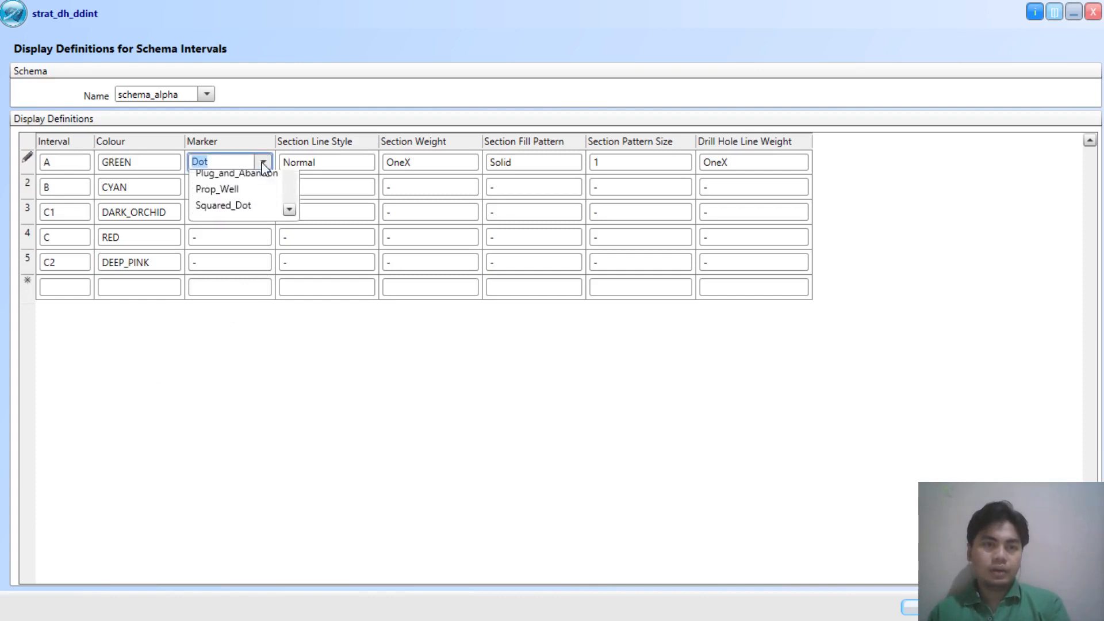
left_click(263, 166)
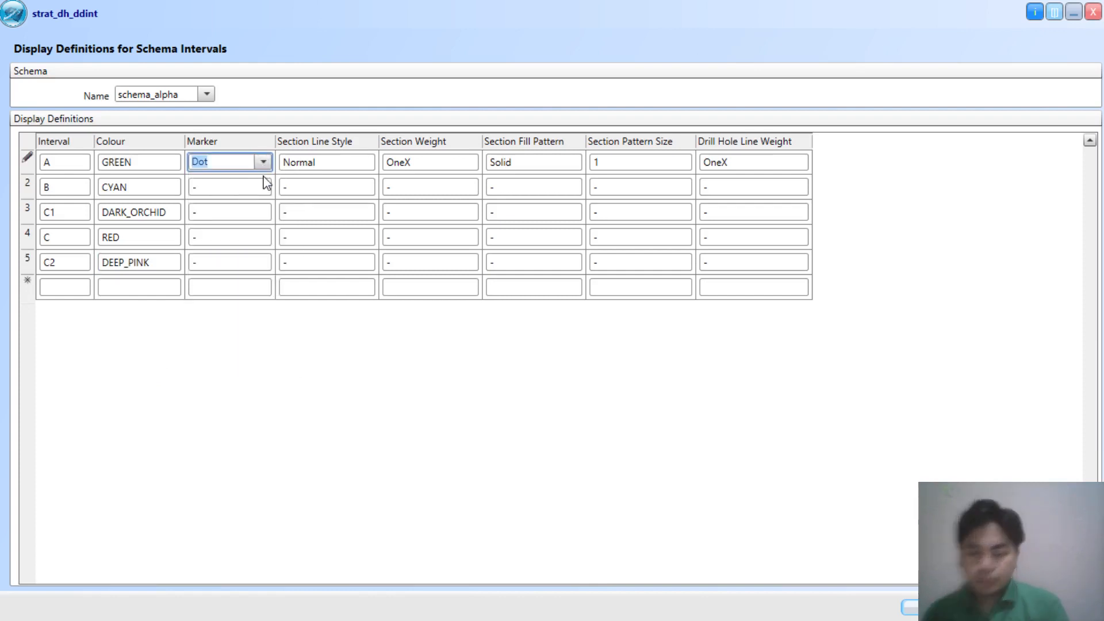
left_click(255, 190)
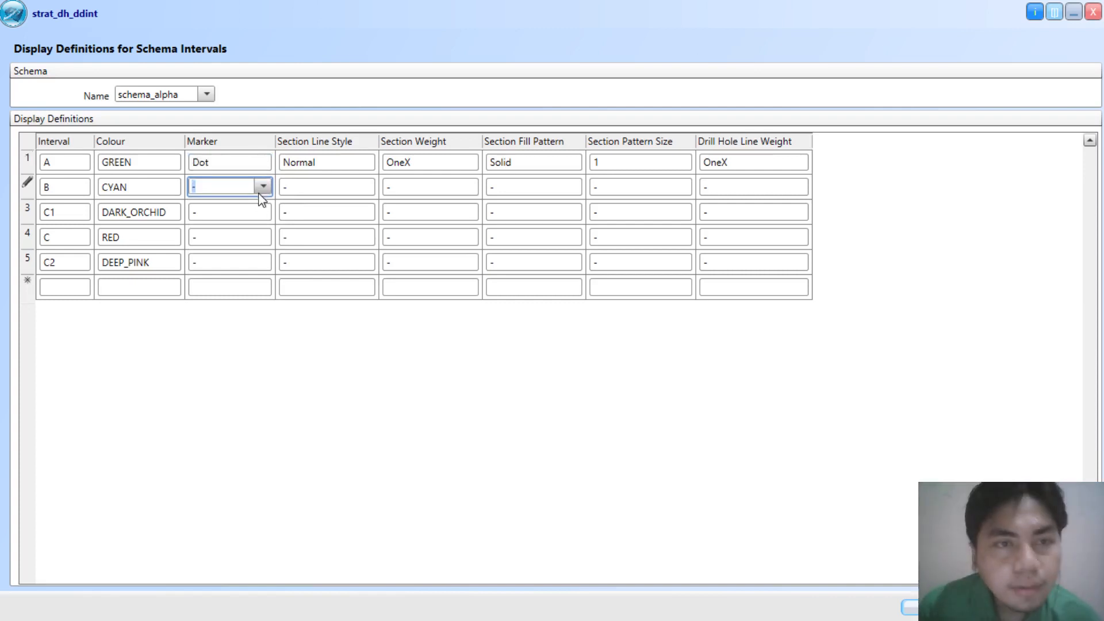
left_click(262, 186)
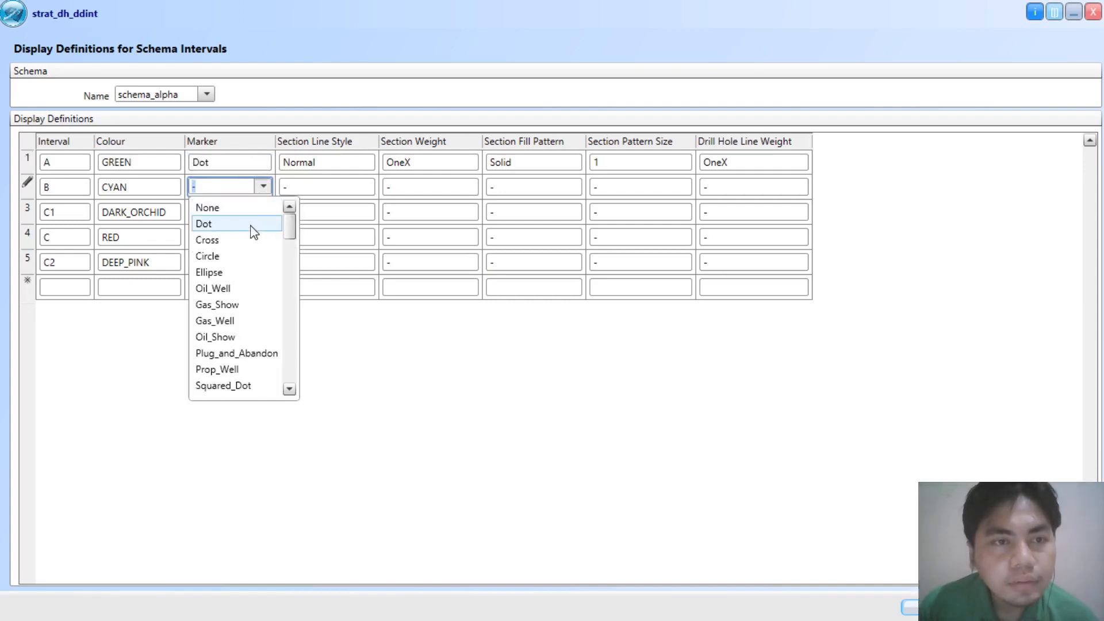
left_click(253, 226)
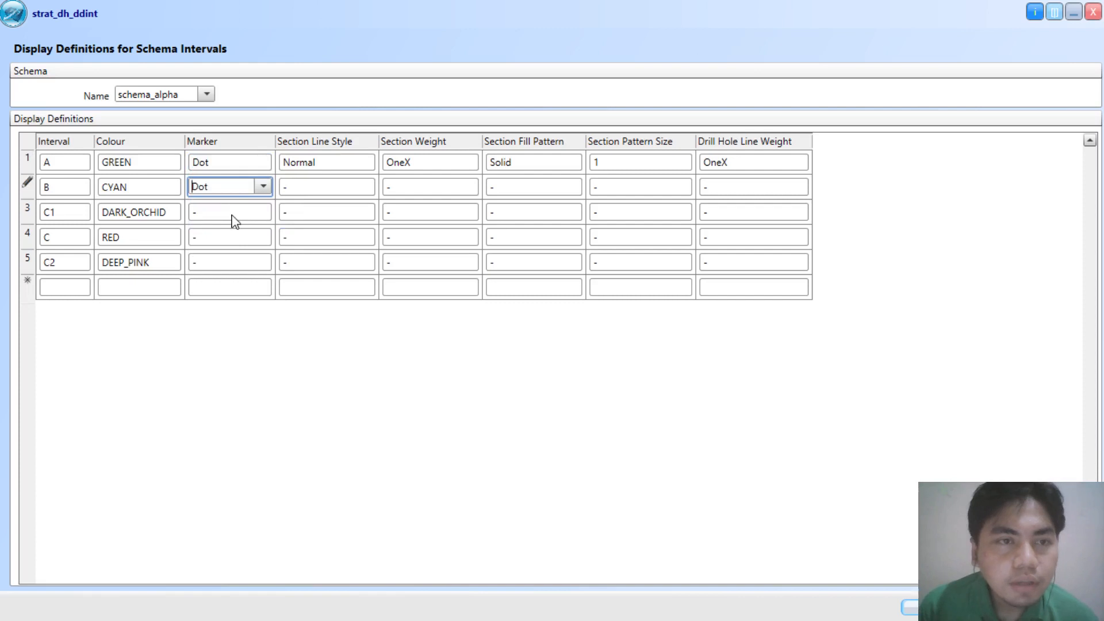
Step: Fill down the Dot marker from interval C1 to the end of the table
left_click(231, 216)
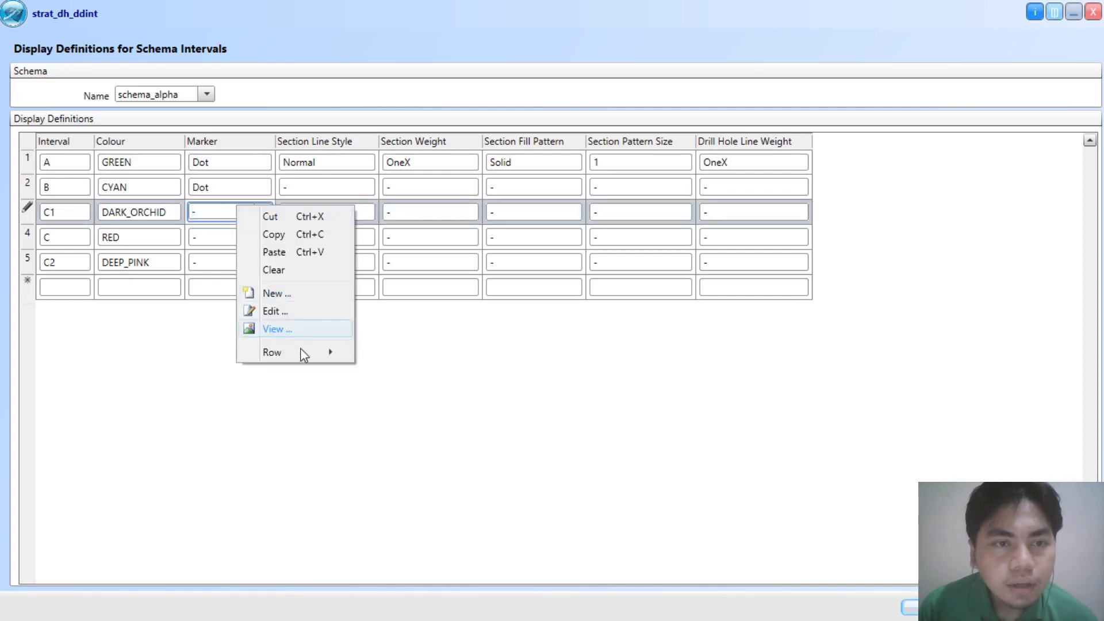
mouse_move(339, 356)
left_click(425, 355)
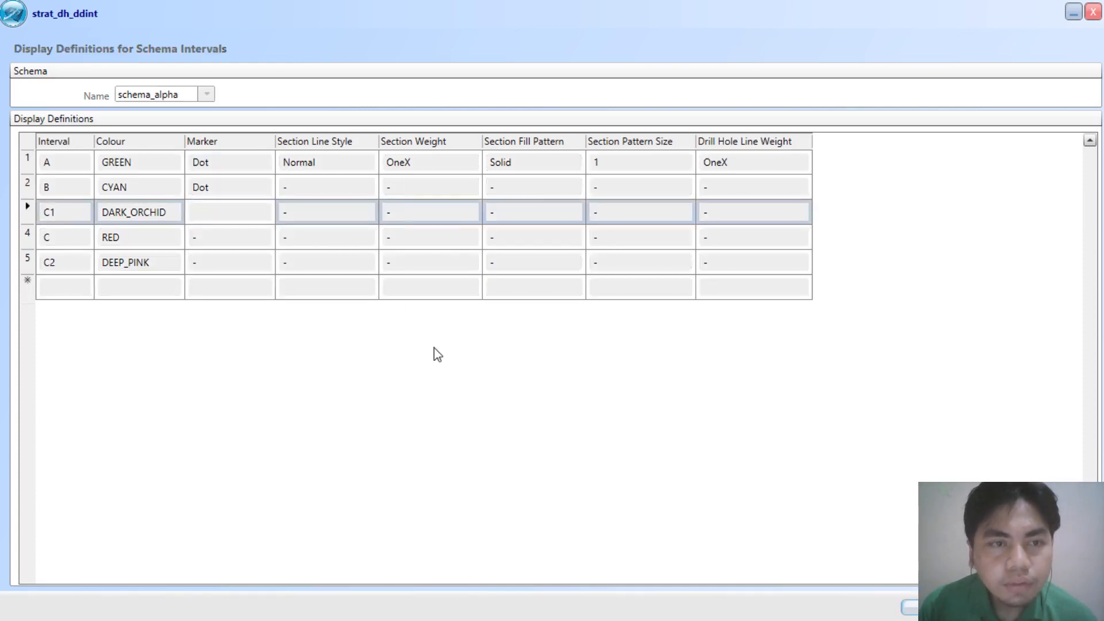
left_click(469, 325)
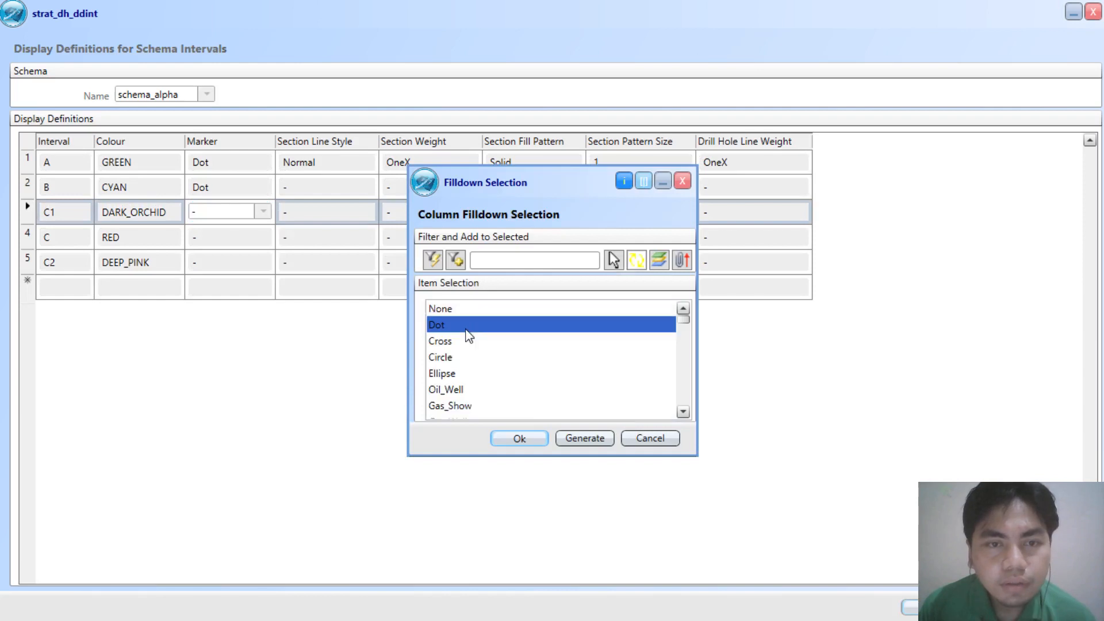
left_click(532, 442)
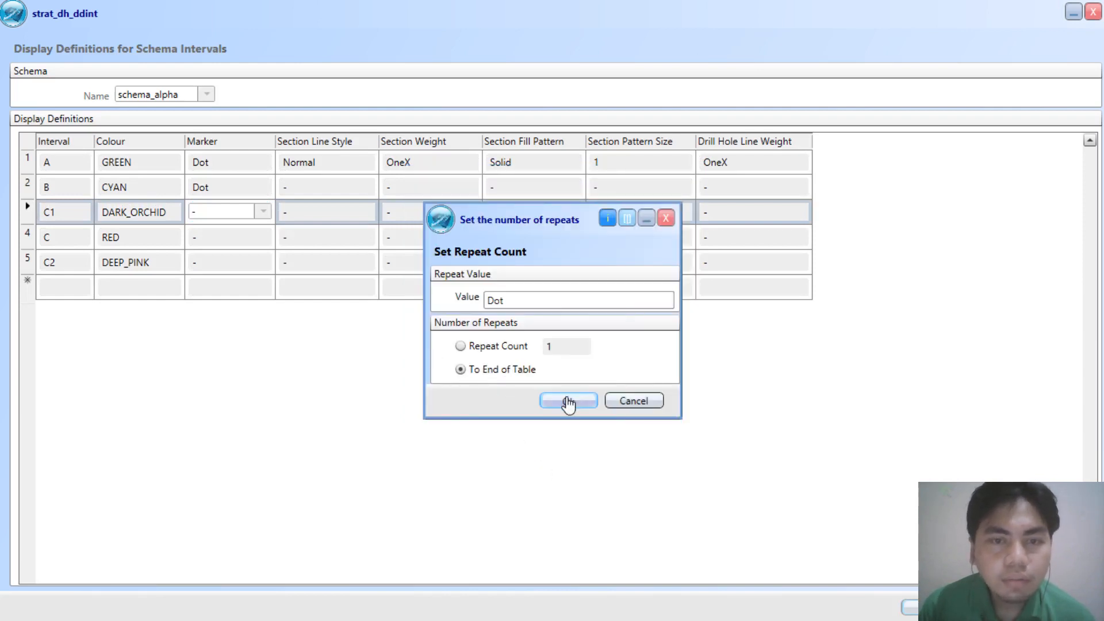
left_click(568, 400)
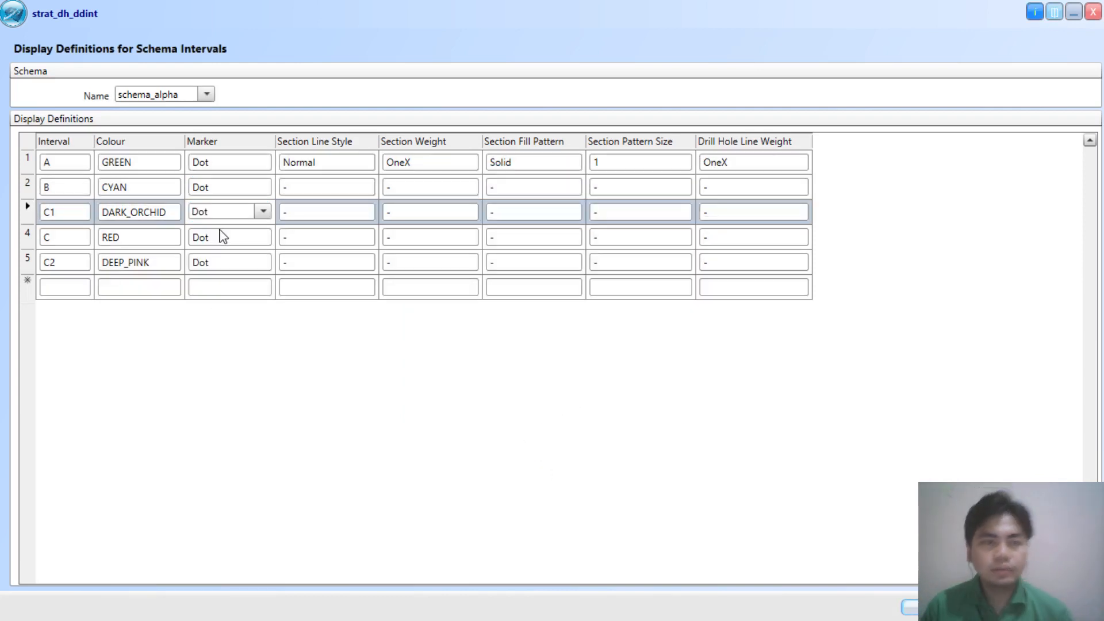
Step: Fill down the Normal section line style from interval B to the end of the table
left_click(338, 188)
left_click(367, 187)
left_click(367, 186)
right_click(349, 194)
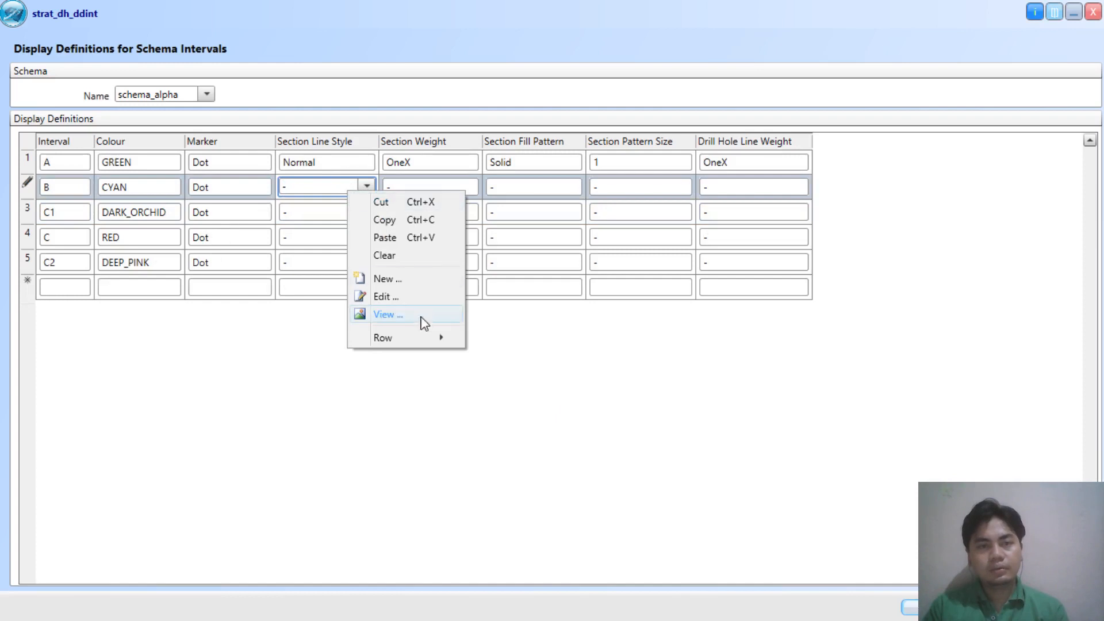
mouse_move(432, 348)
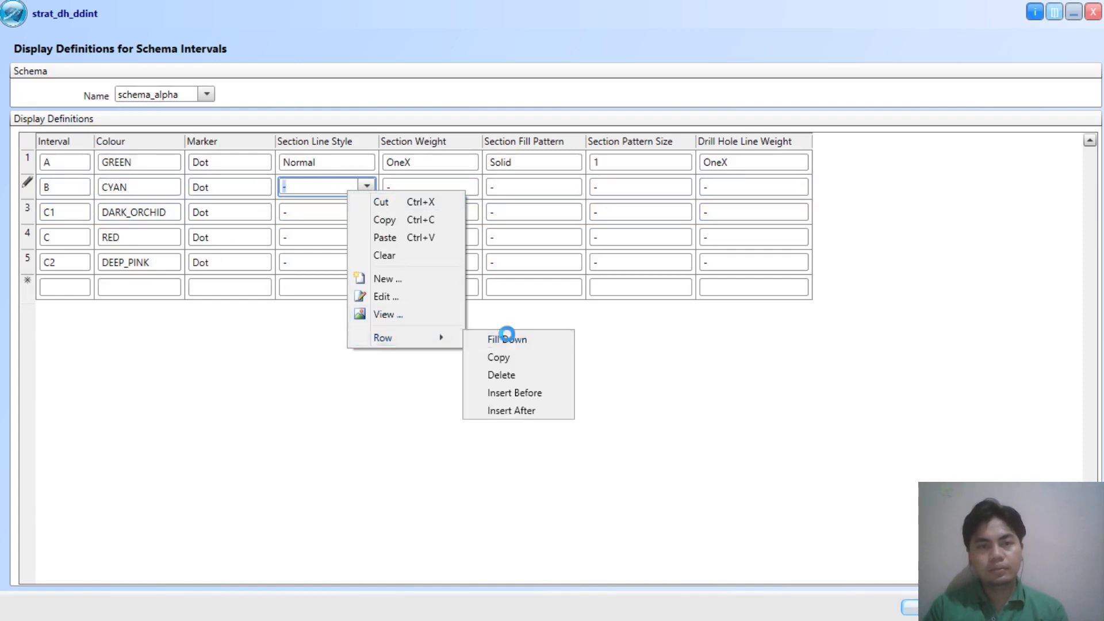
left_click(506, 340)
left_click(452, 326)
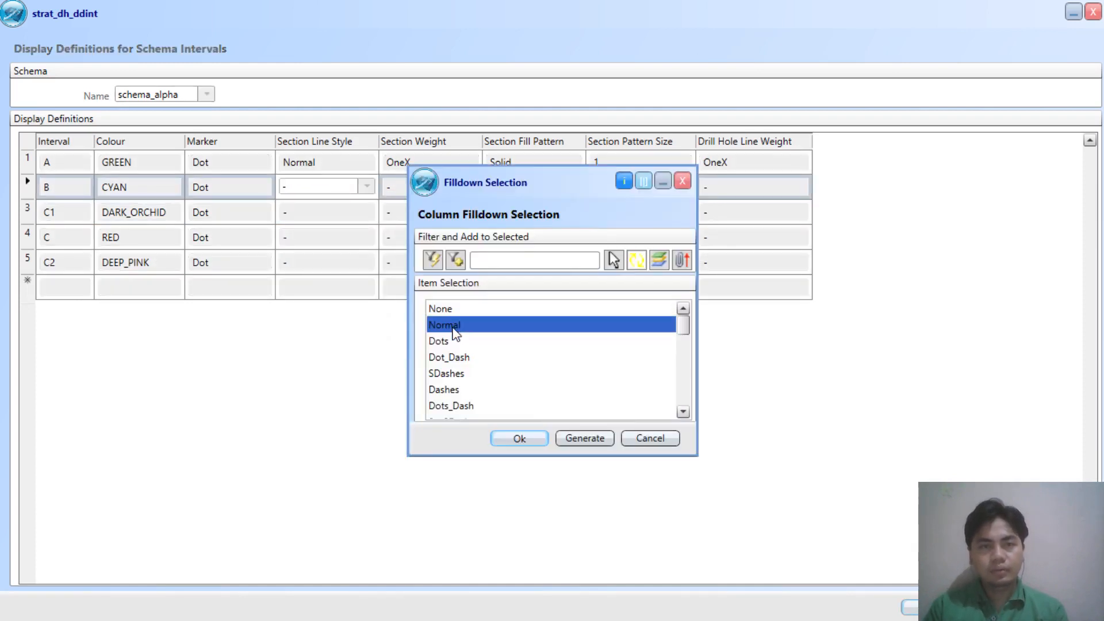
left_click(519, 439)
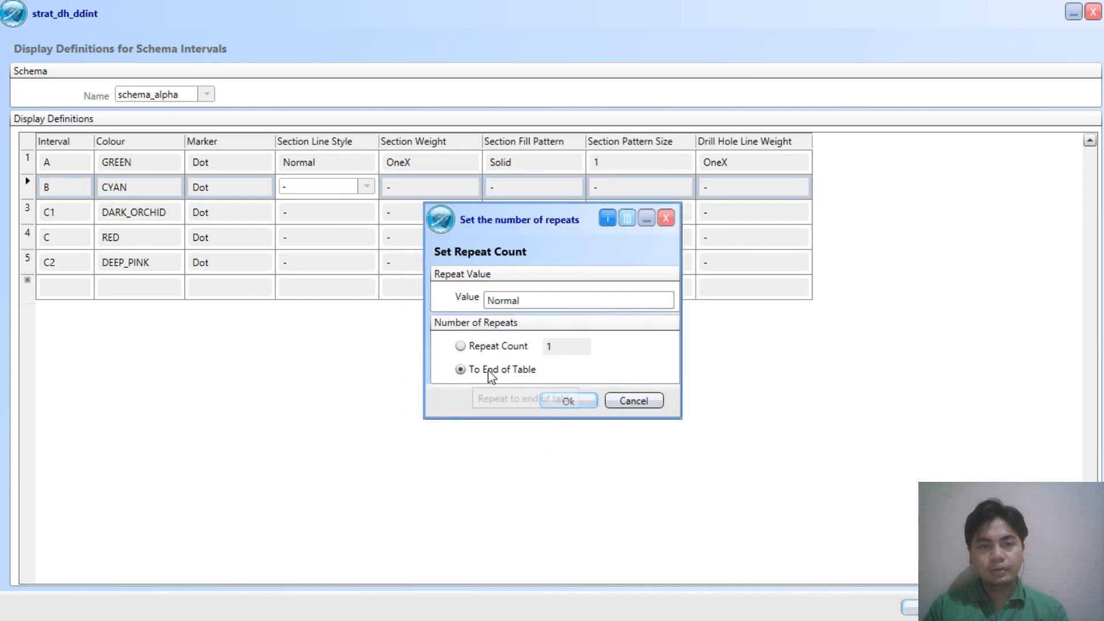
left_click(559, 402)
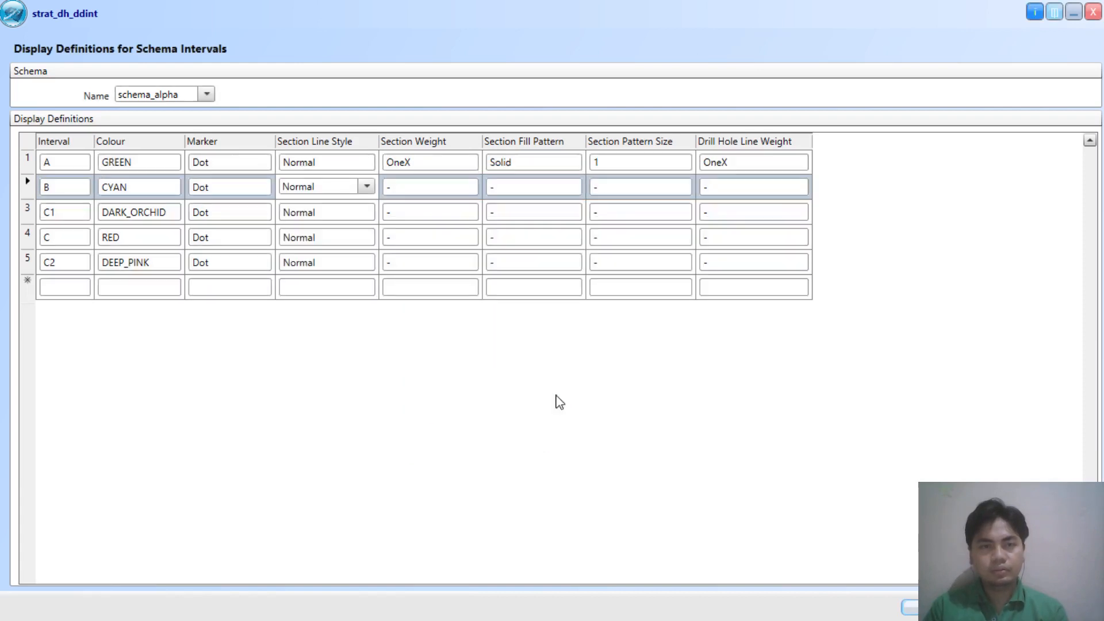
Step: Fill down the OneX section weight from interval B to the end of the table
left_click(409, 189)
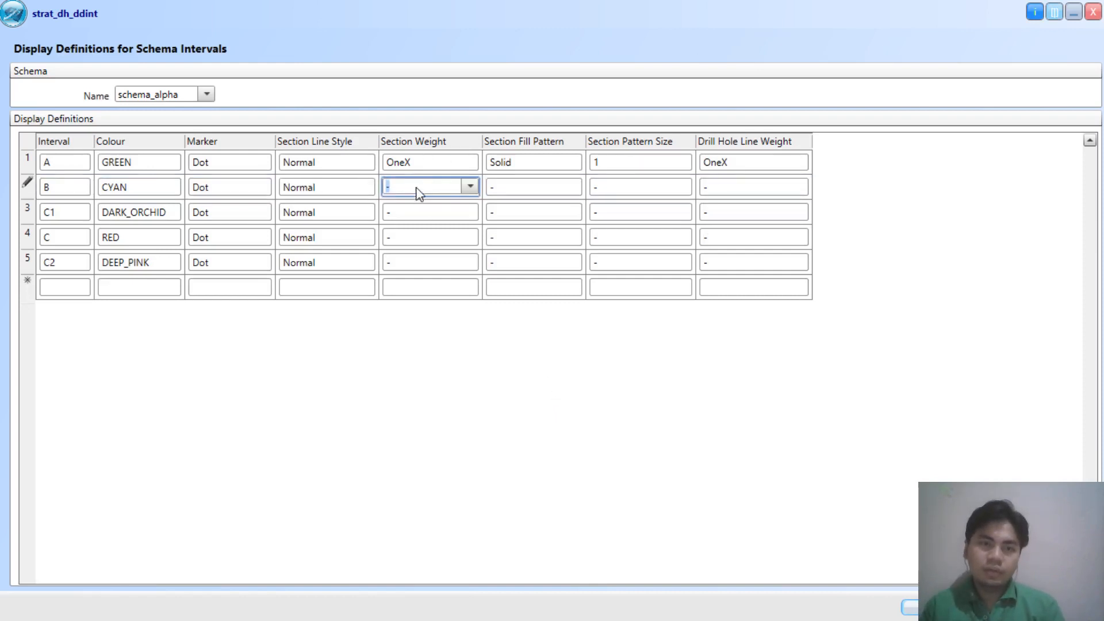
left_click(471, 187)
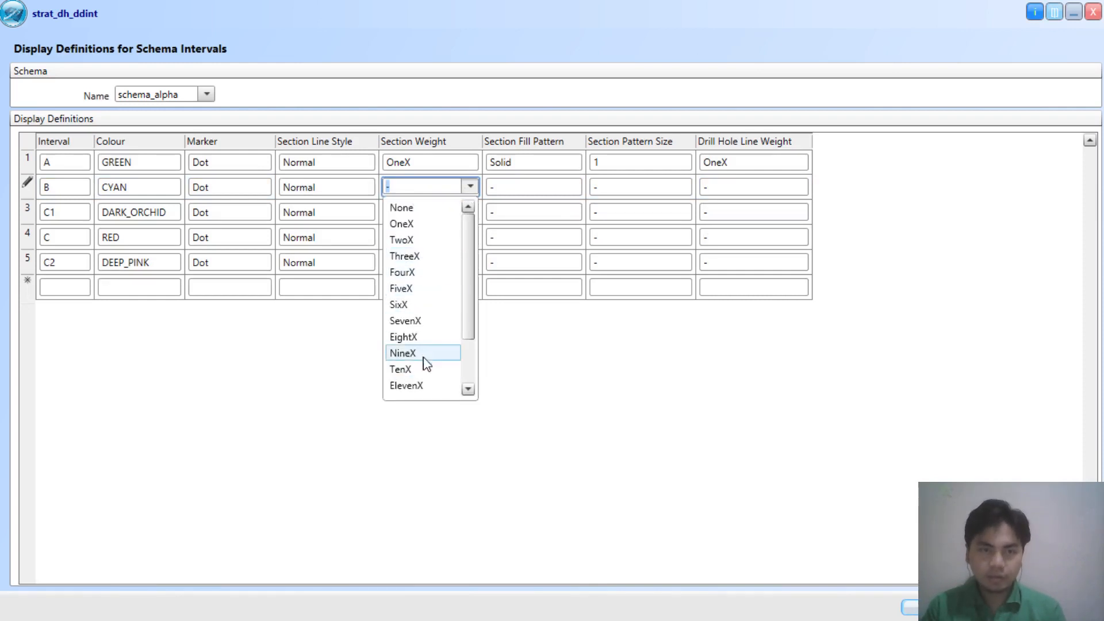
left_click(470, 188)
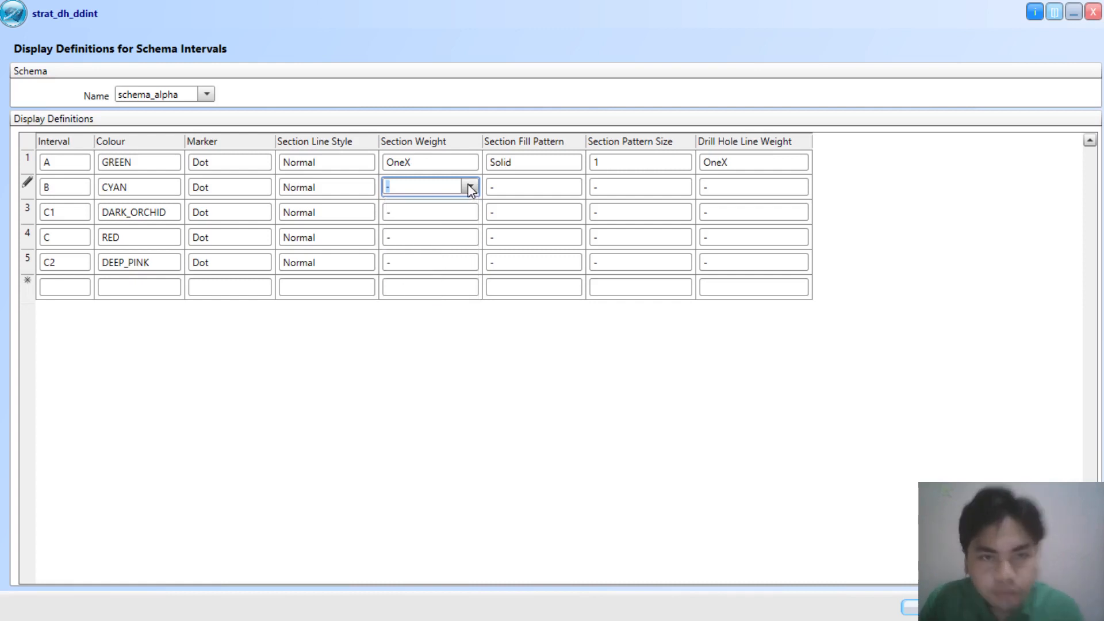
left_click(469, 187)
left_click(469, 187)
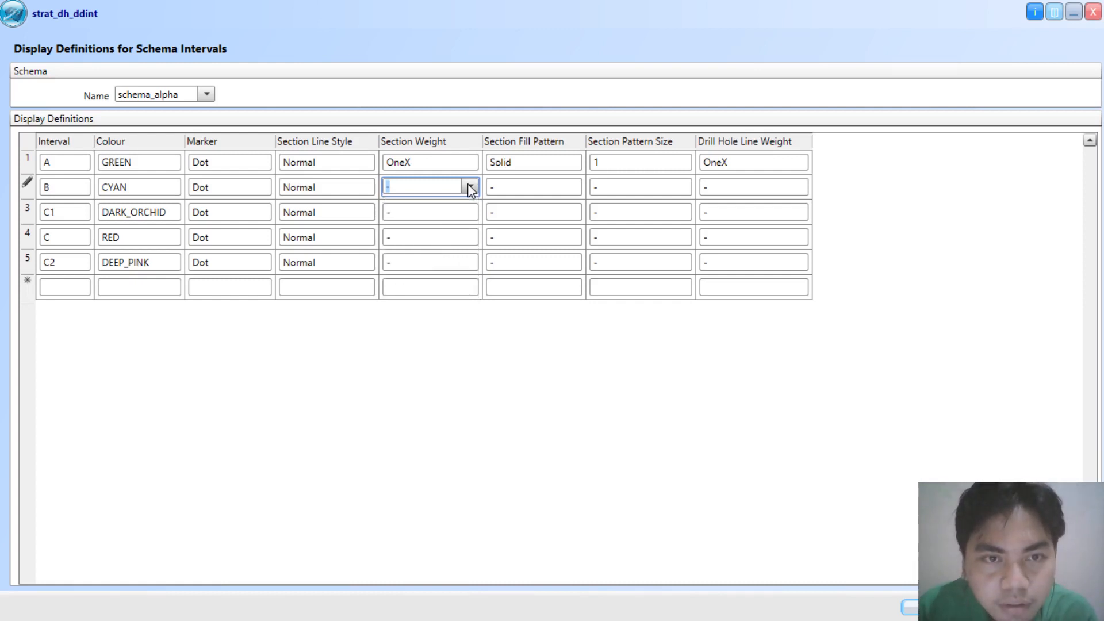
right_click(469, 187)
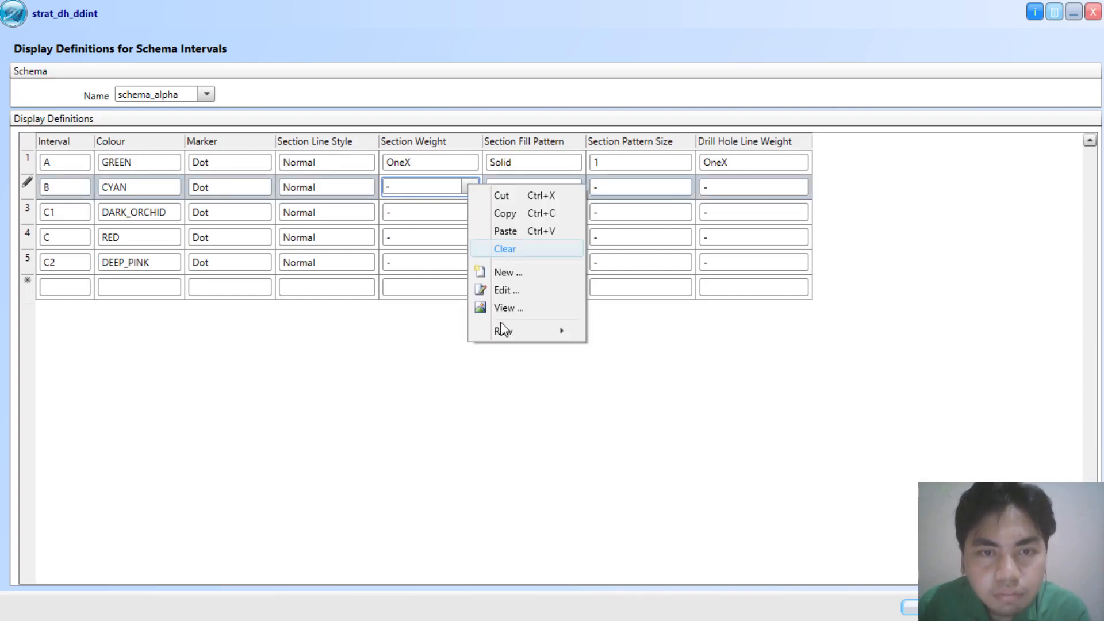
mouse_move(506, 333)
left_click(623, 333)
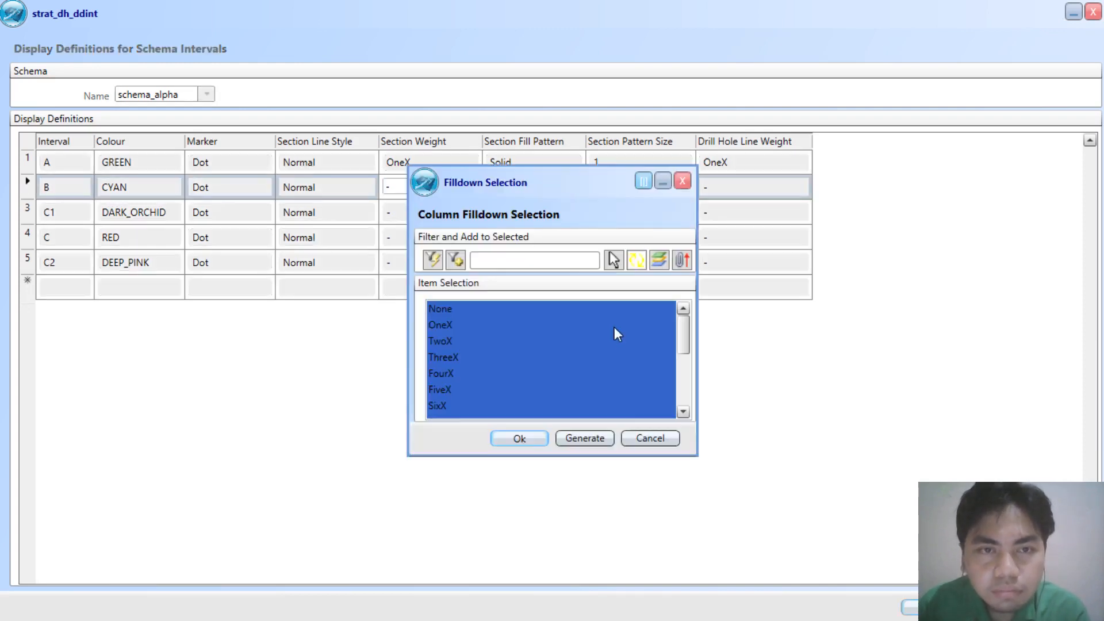
left_click(463, 325)
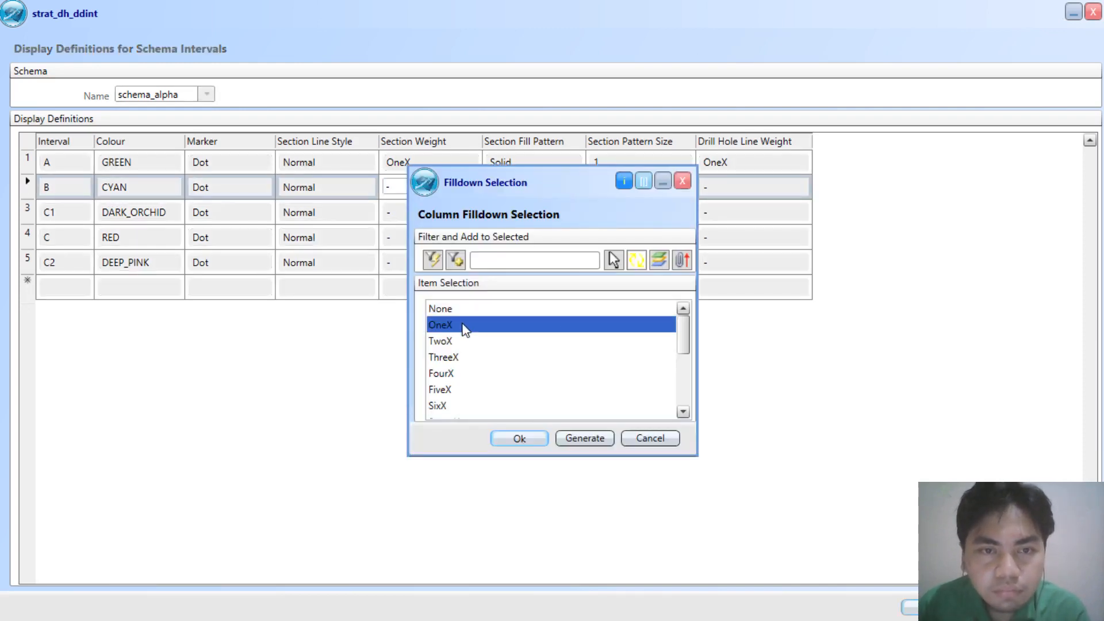
left_click(534, 442)
left_click(564, 400)
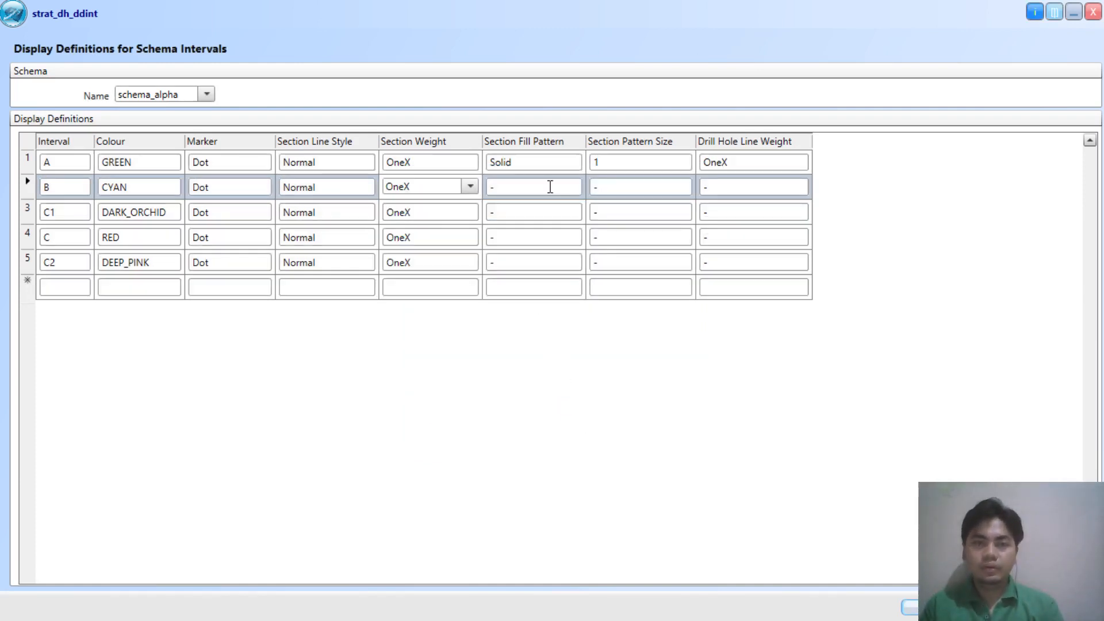
Step: Fill down the Solid section fill pattern from interval B to the end of the table, using the pre-selection filter SO*
left_click(550, 187)
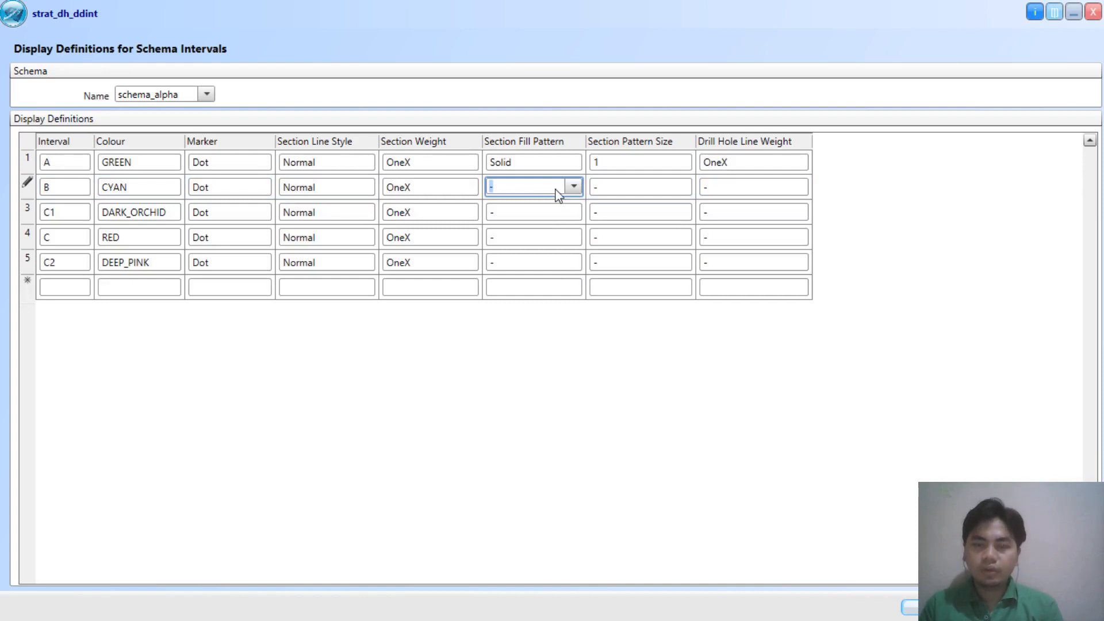
right_click(574, 191)
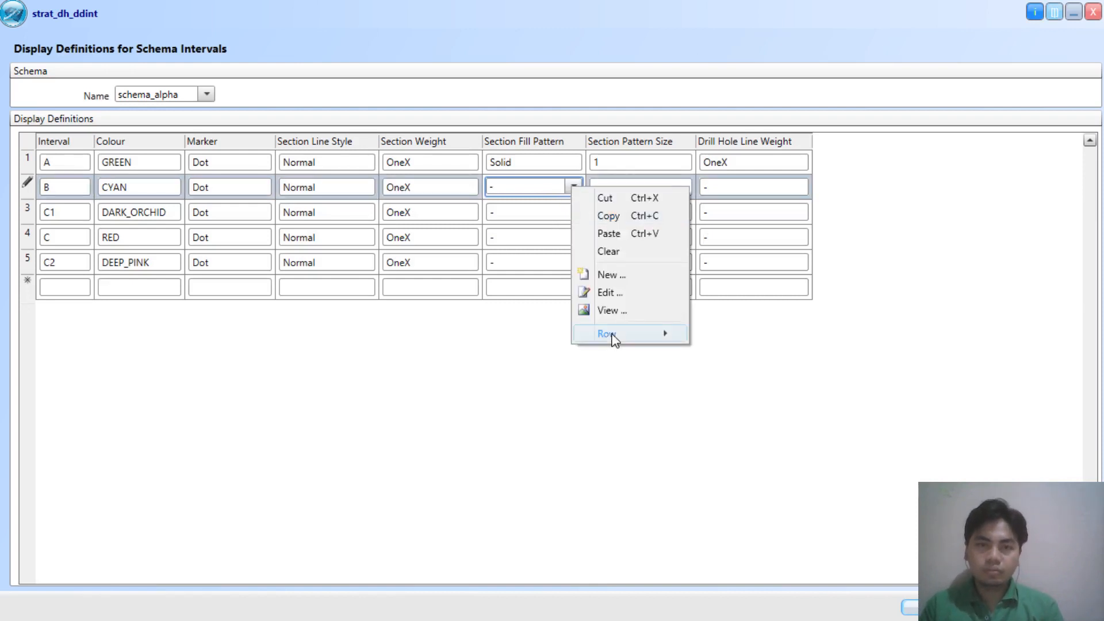
mouse_move(612, 336)
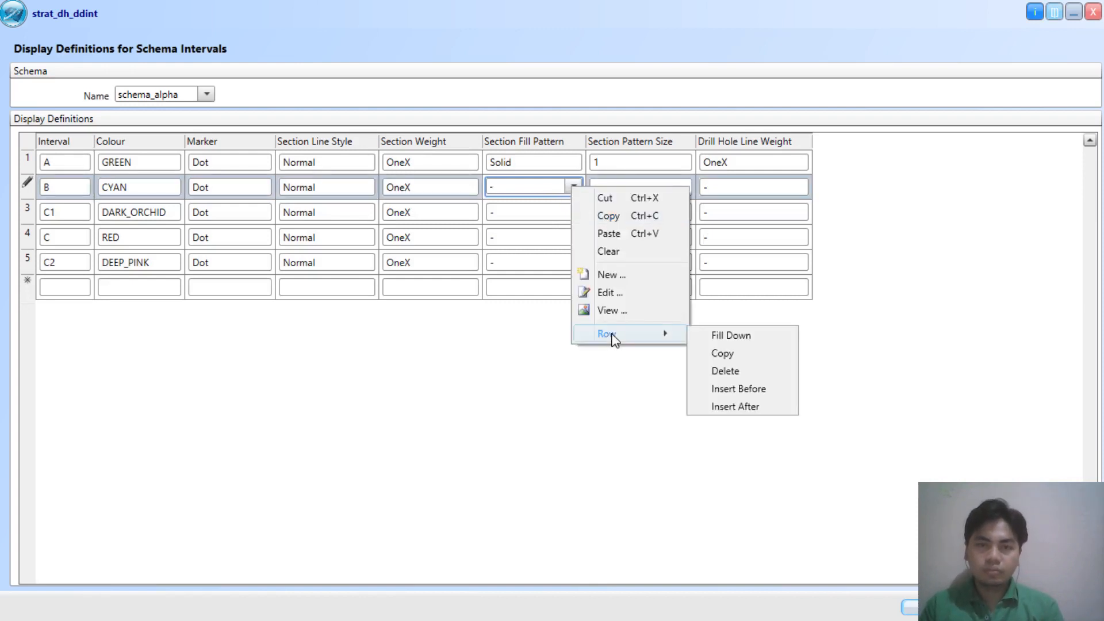
left_click(730, 340)
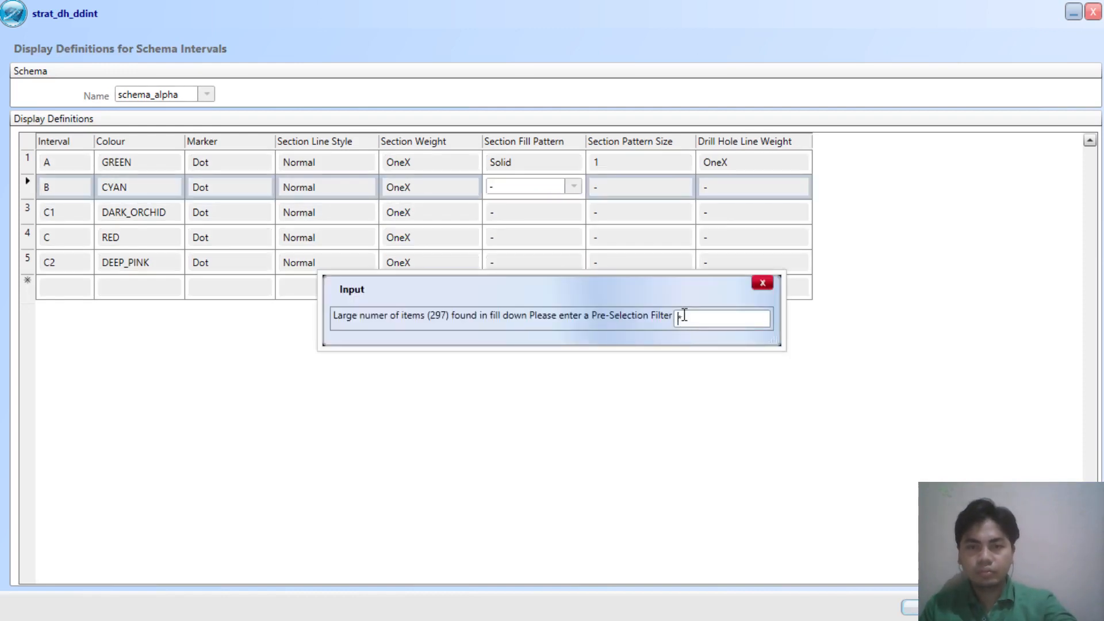
type("SO*")
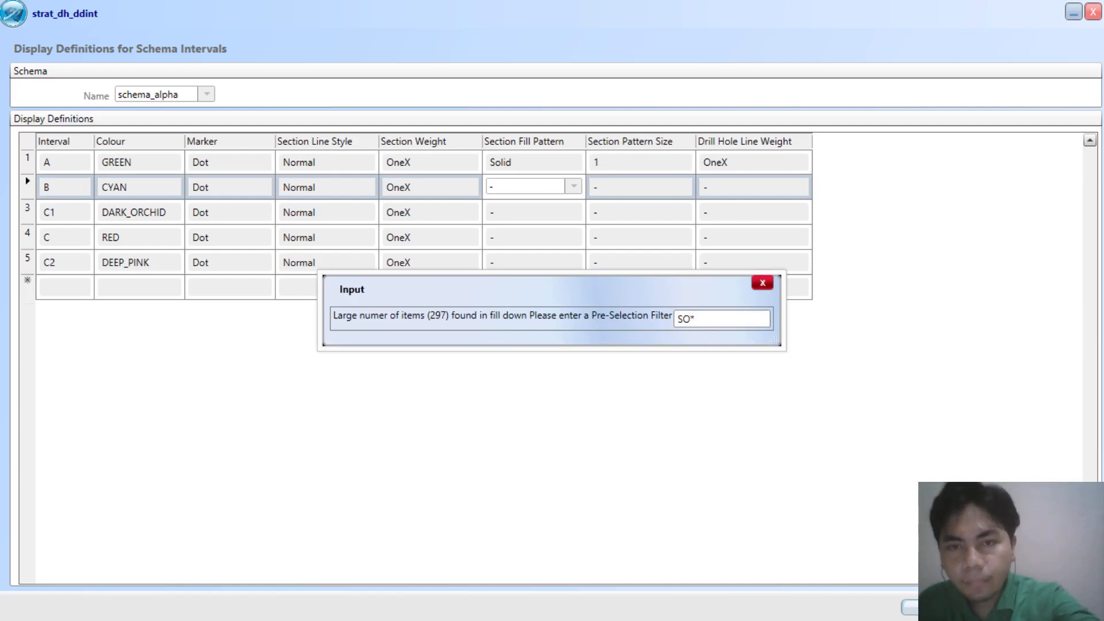
key("Return")
left_click(563, 313)
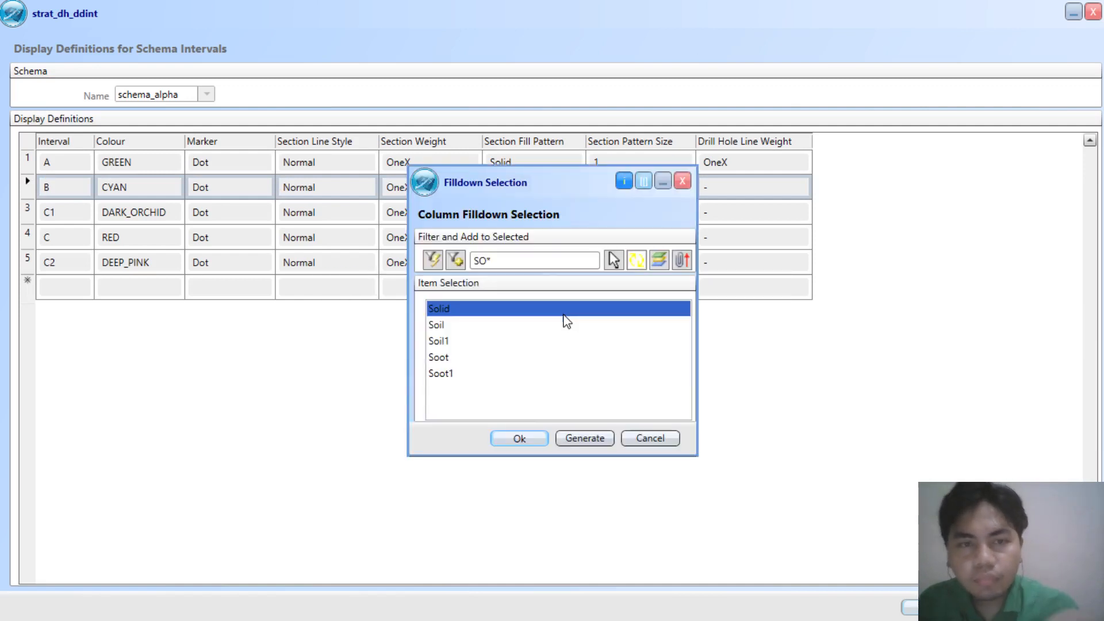
left_click(521, 439)
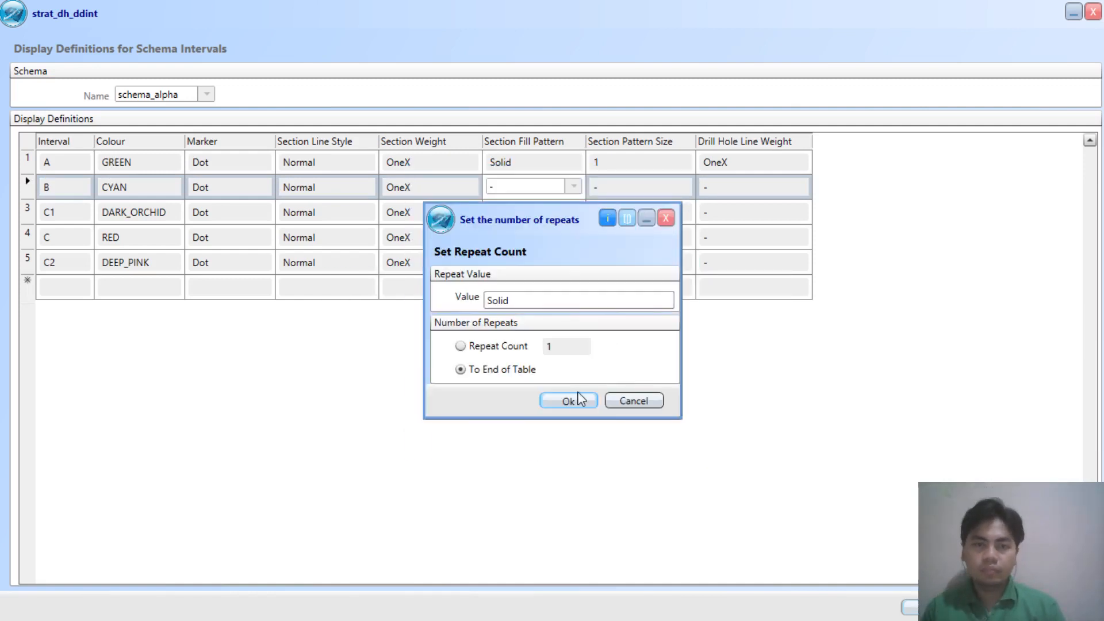
left_click(569, 401)
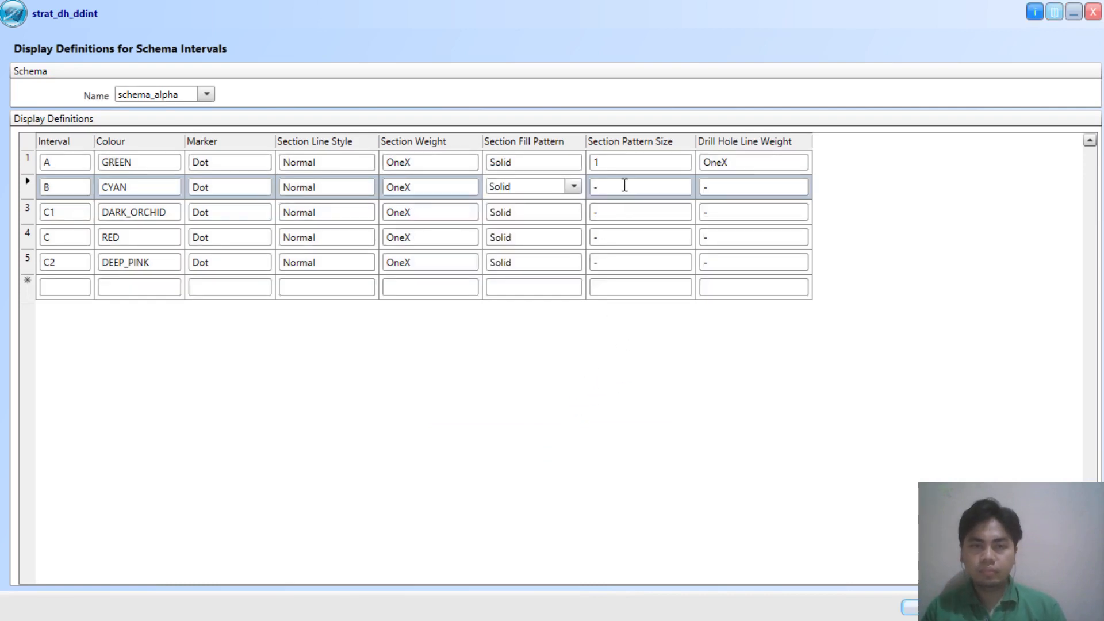
Step: Set the section pattern size of intervals B, C1, C and C2 to 1
left_click(625, 185)
type("1")
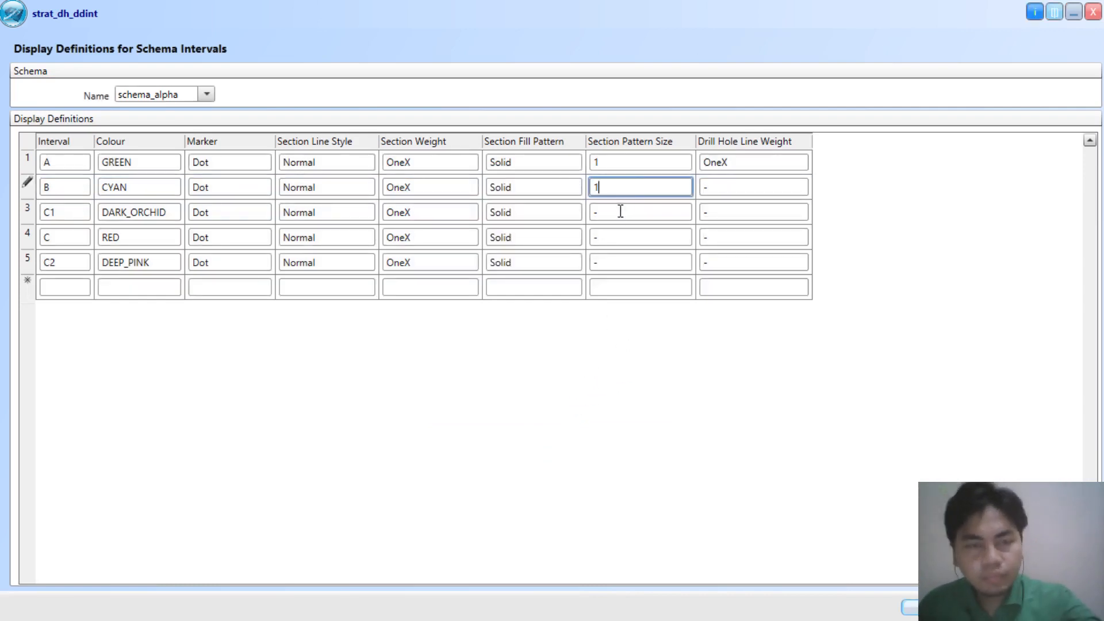
left_click(616, 213)
type("1")
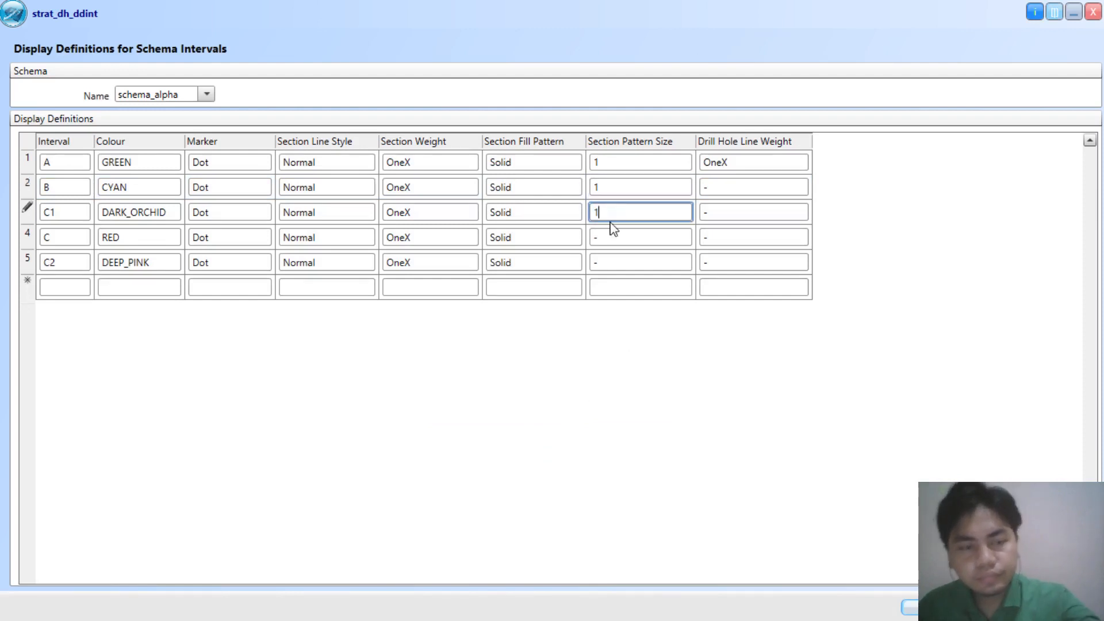
left_click(604, 238)
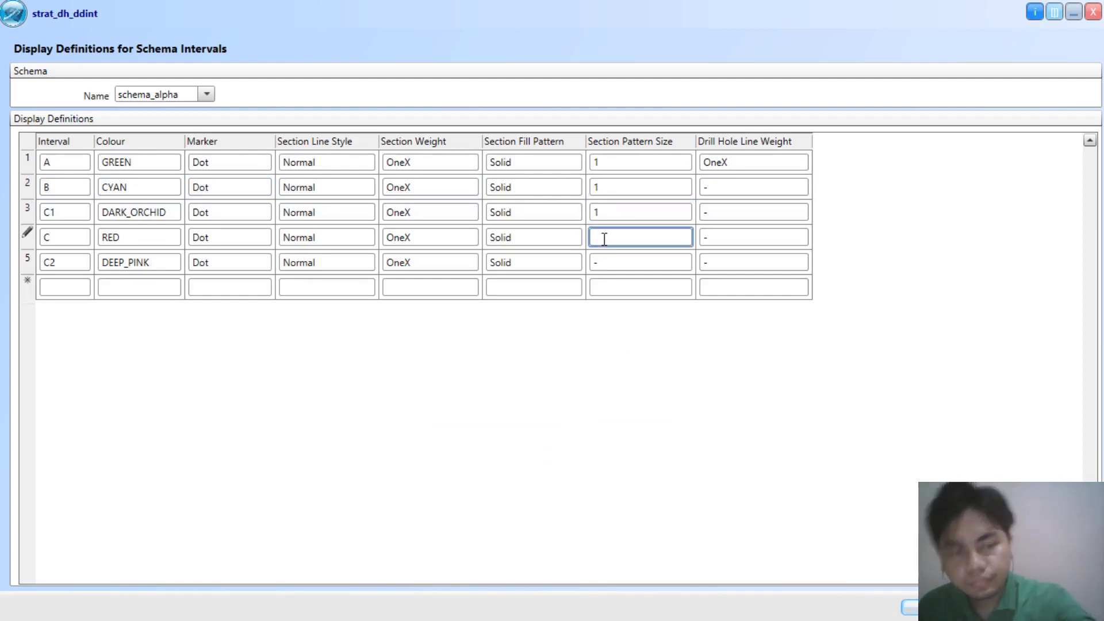
type("1")
left_click(623, 264)
key("BackSpace")
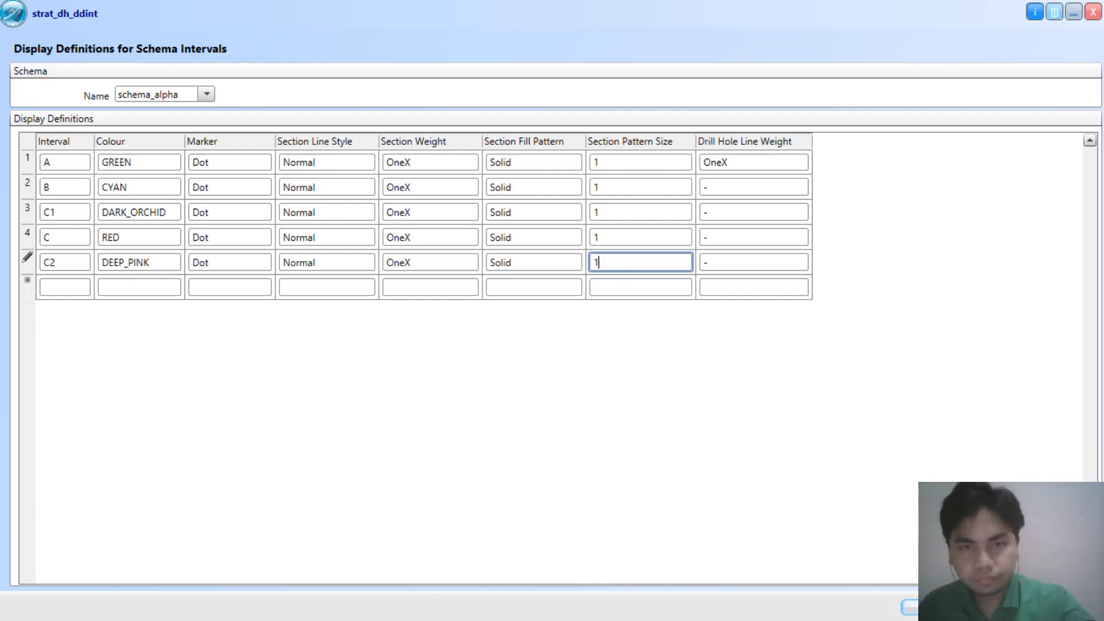
Step: Set the drill hole line weight of interval A to ThreeX
left_click(753, 187)
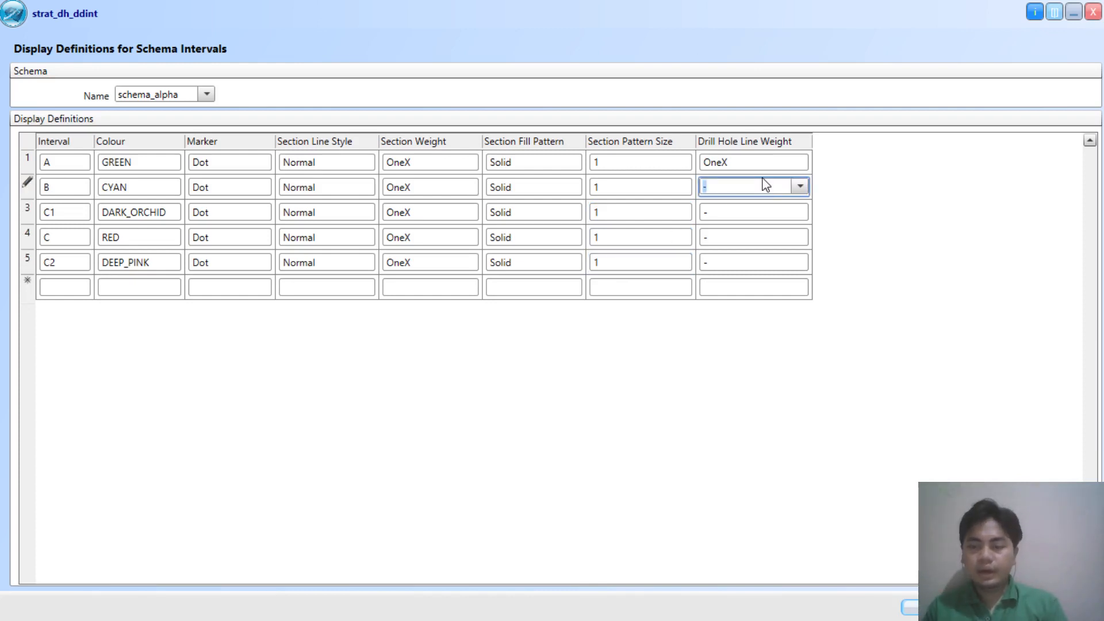
left_click(784, 164)
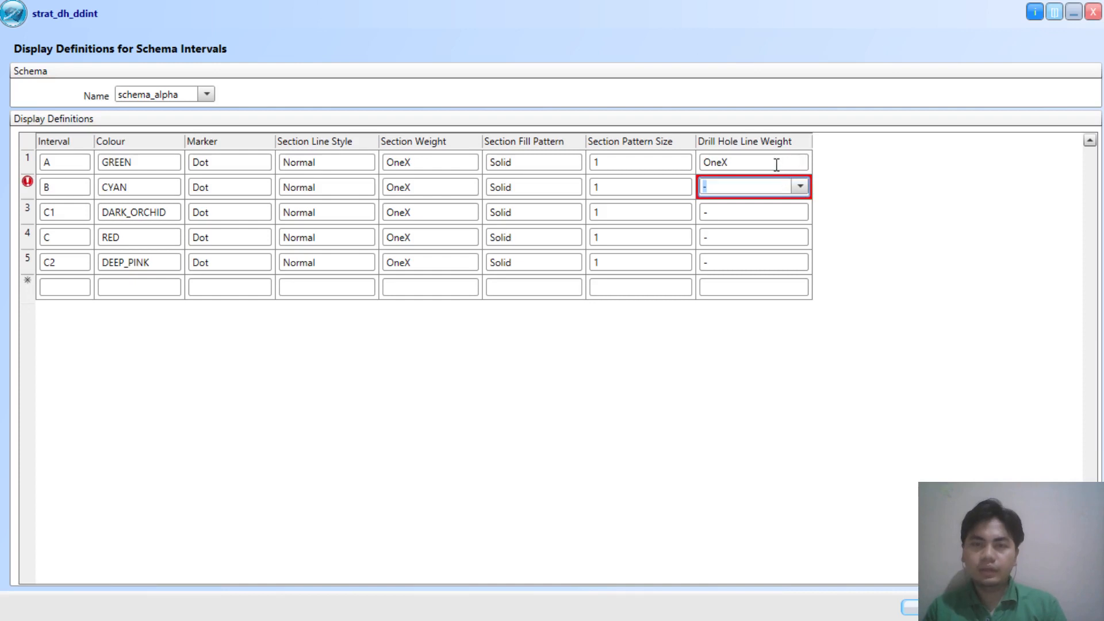
left_click(764, 164)
left_click(800, 161)
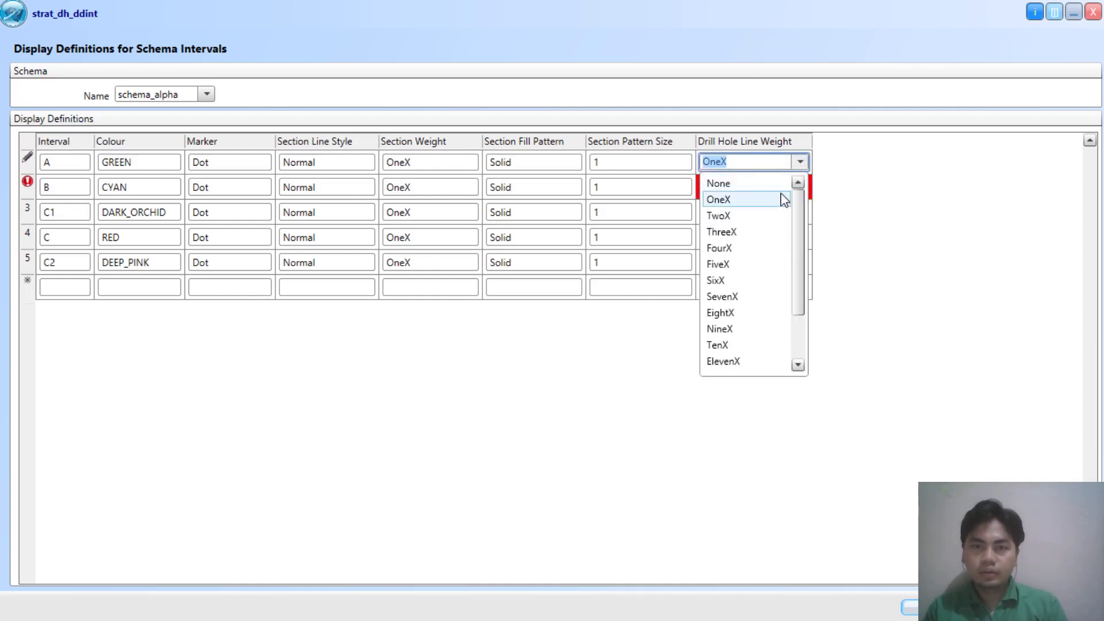
left_click(759, 232)
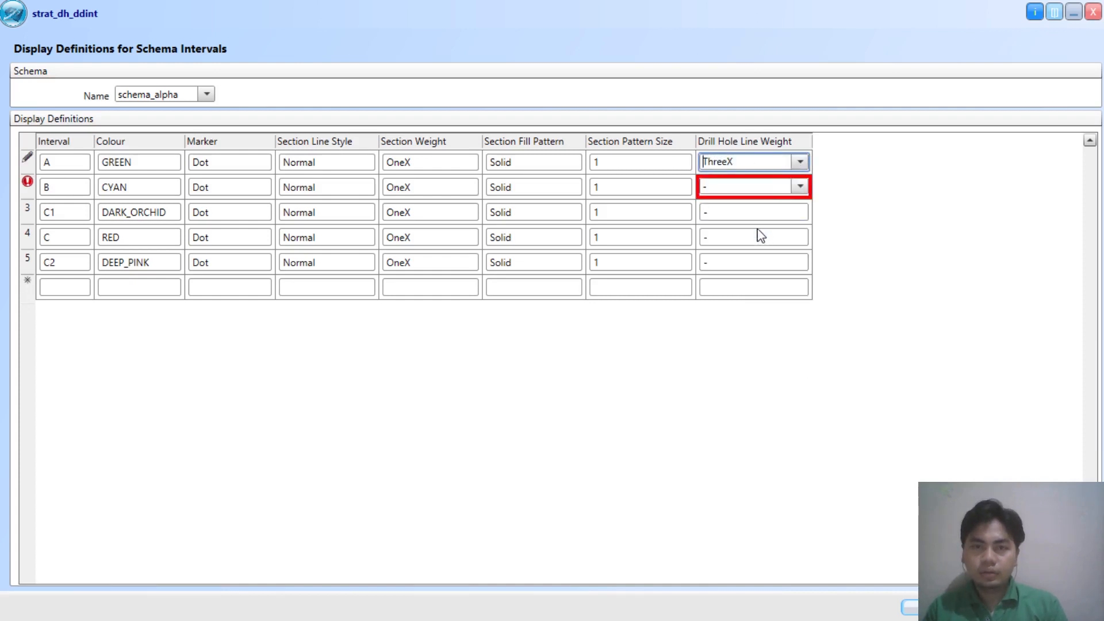
Step: Fill down the ThreeX drill hole line weight from interval A to the end of the table
right_click(781, 159)
mouse_move(844, 269)
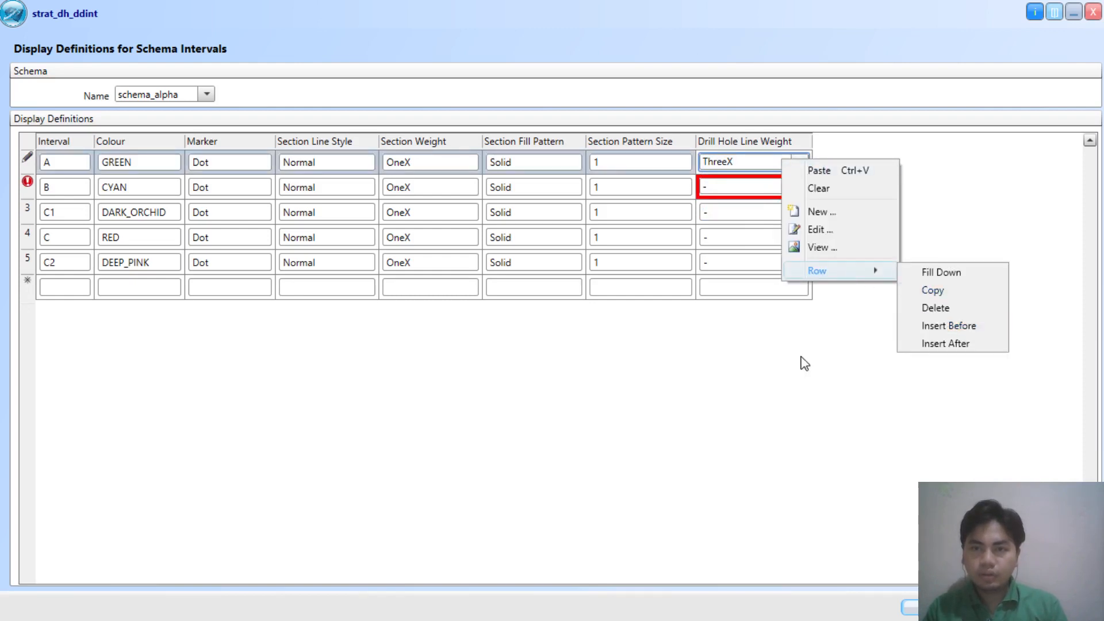
left_click(919, 273)
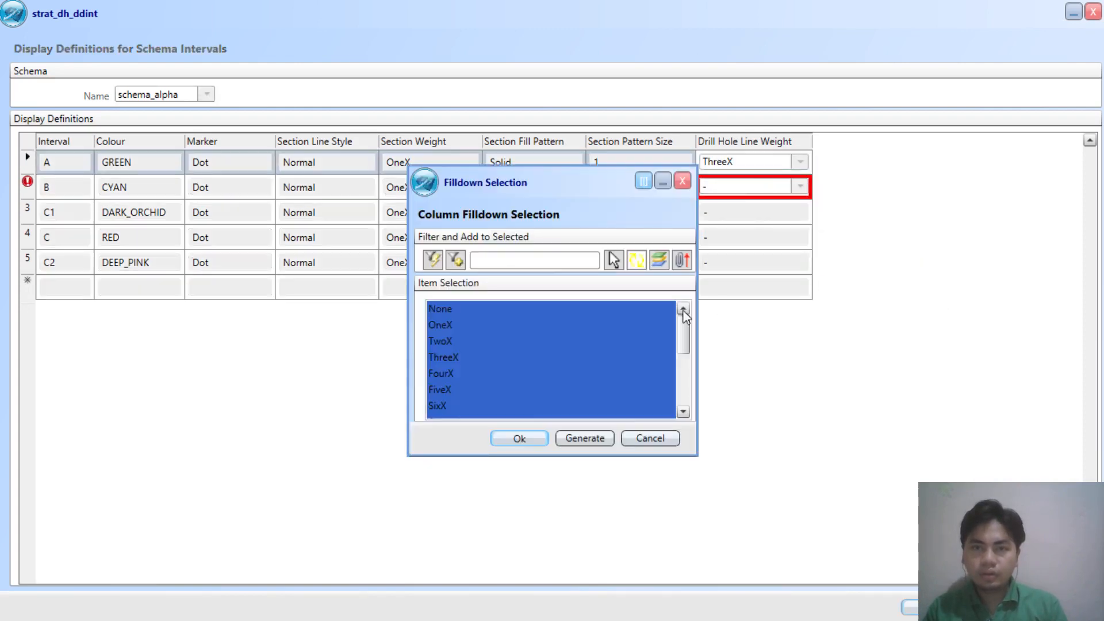
left_click(481, 359)
left_click(519, 439)
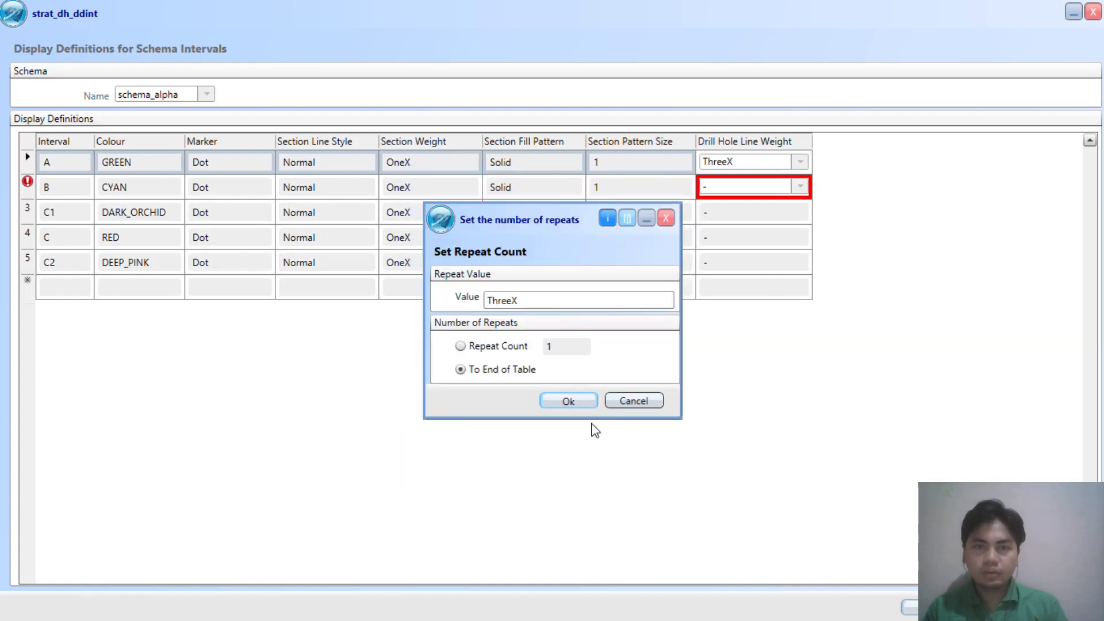
left_click(572, 402)
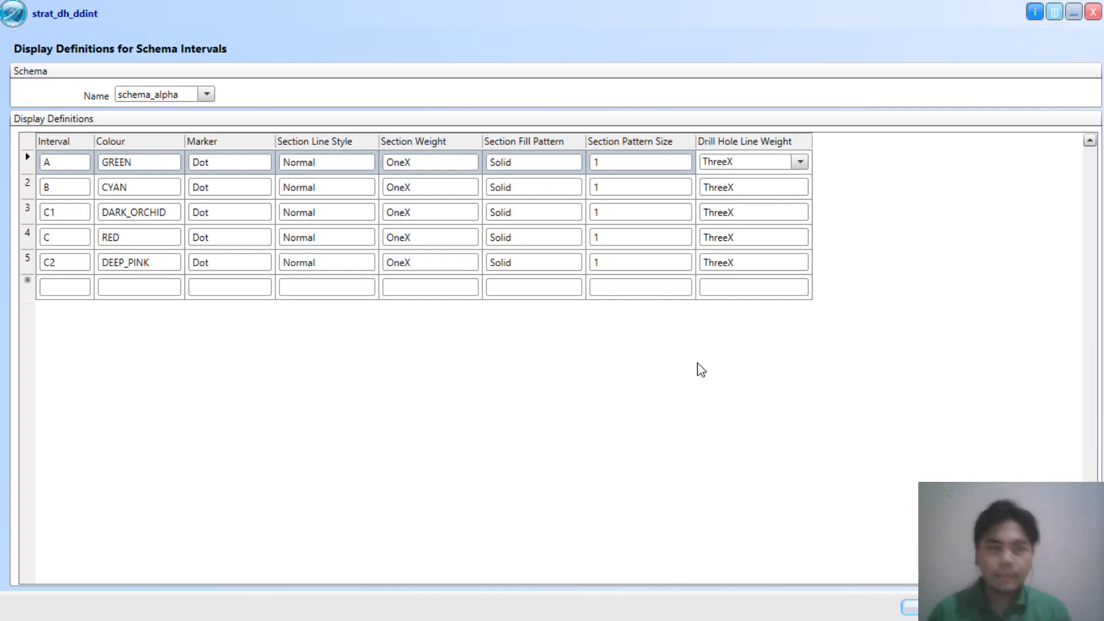
Step: Finish the last interval row and save the interval display definitions for schema_alpha
left_click(766, 264)
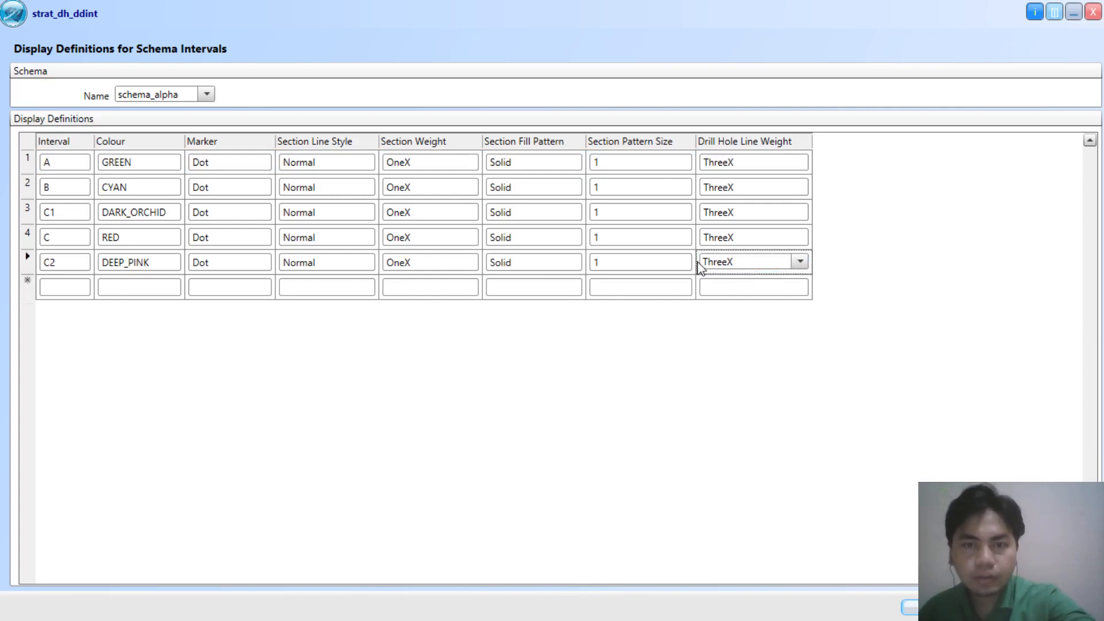
left_click(674, 263)
key("Return")
key("Return")
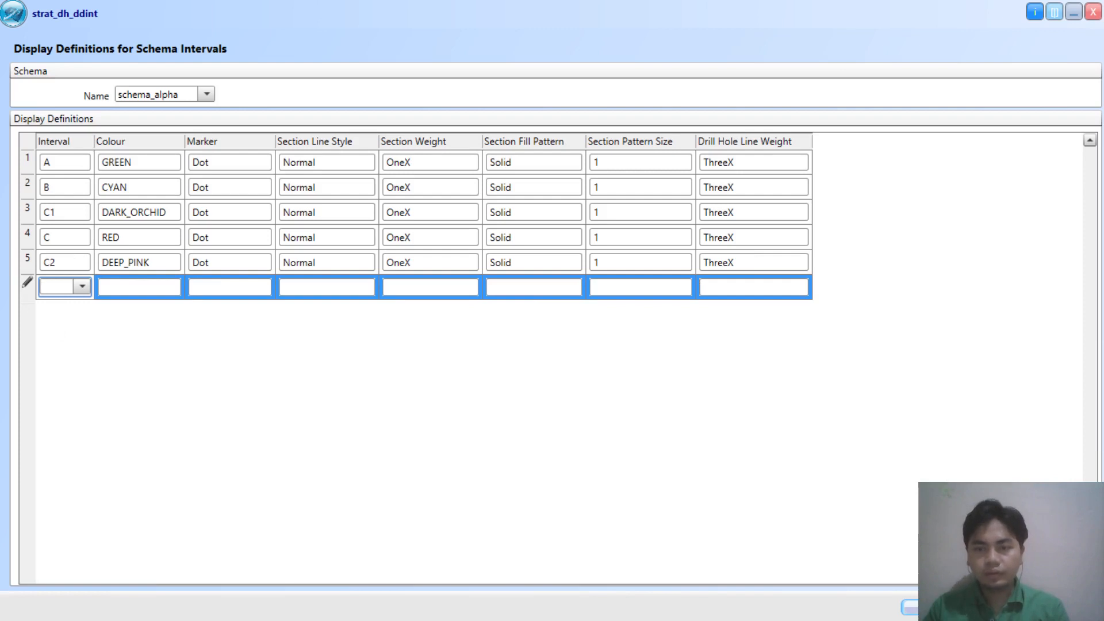
left_click(932, 607)
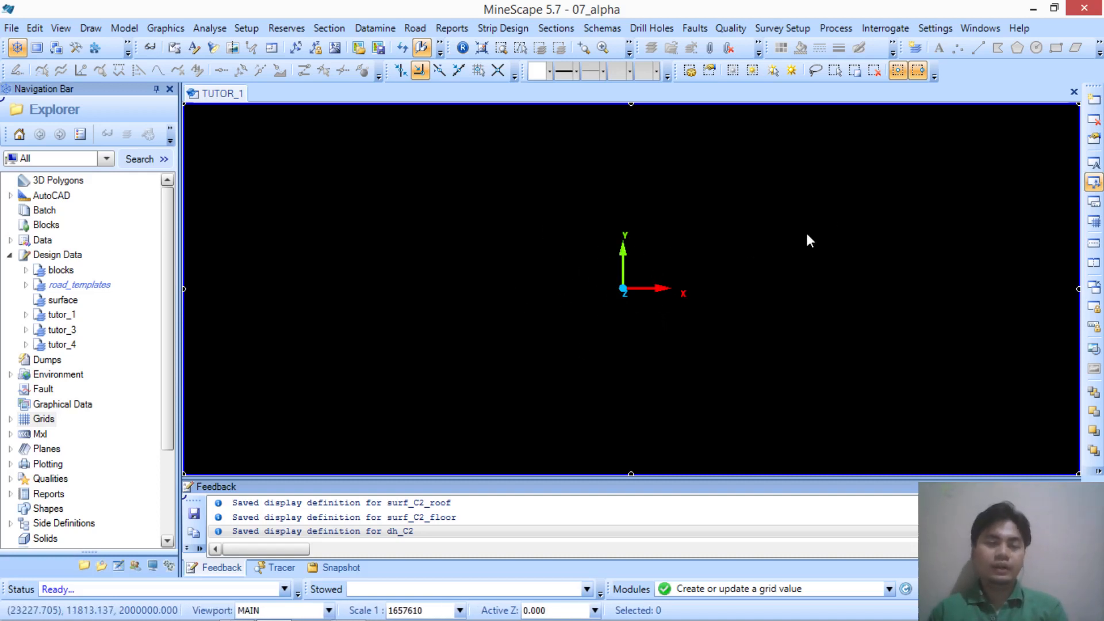
left_click(1038, 7)
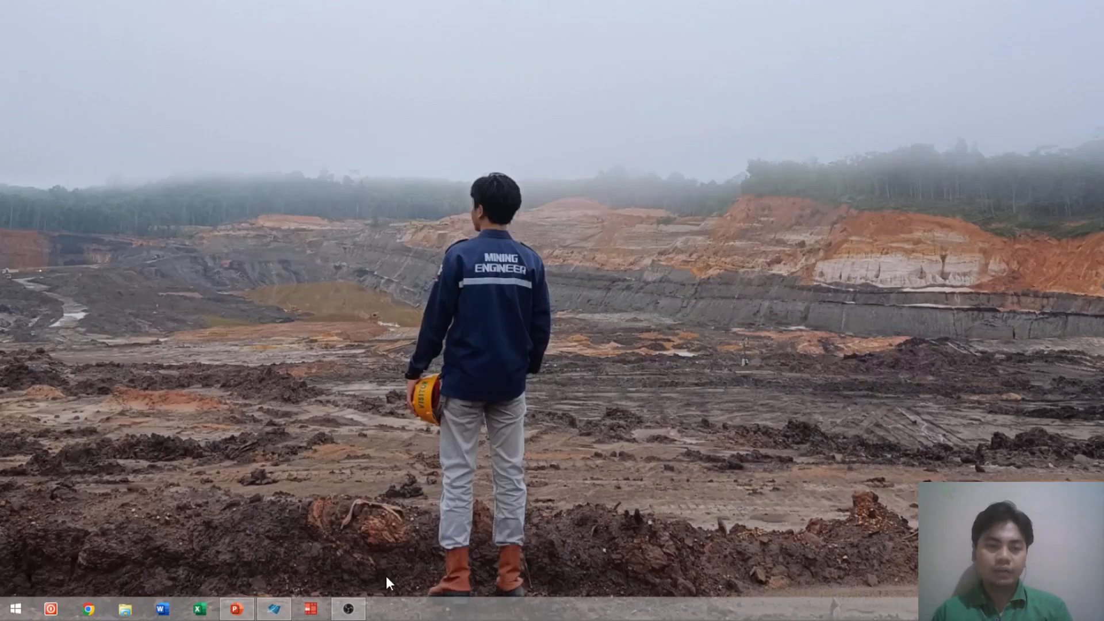
left_click(349, 609)
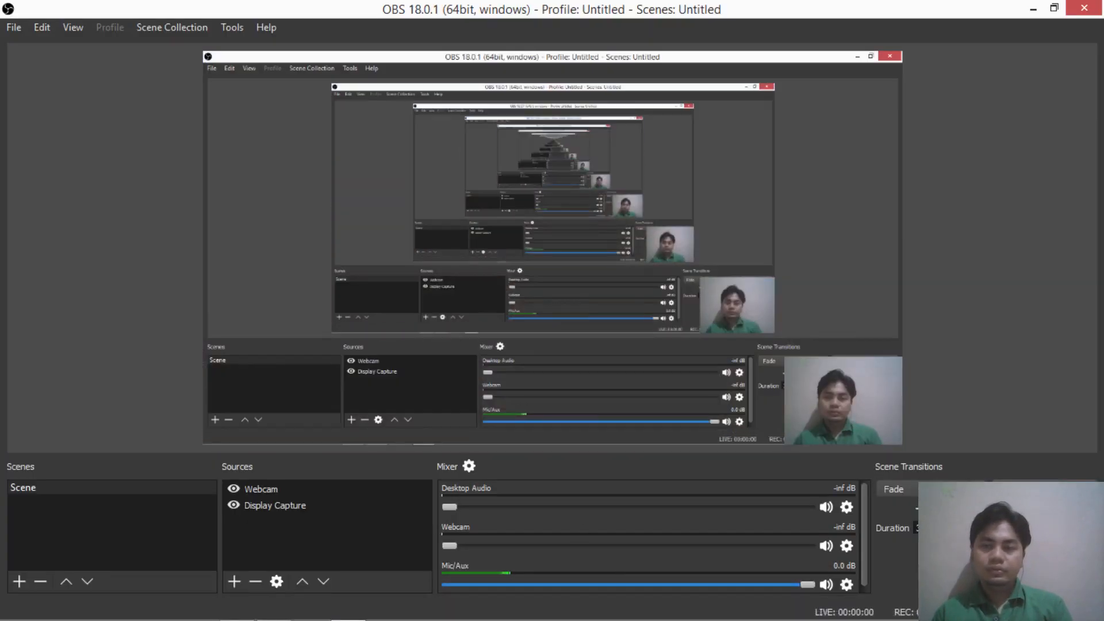